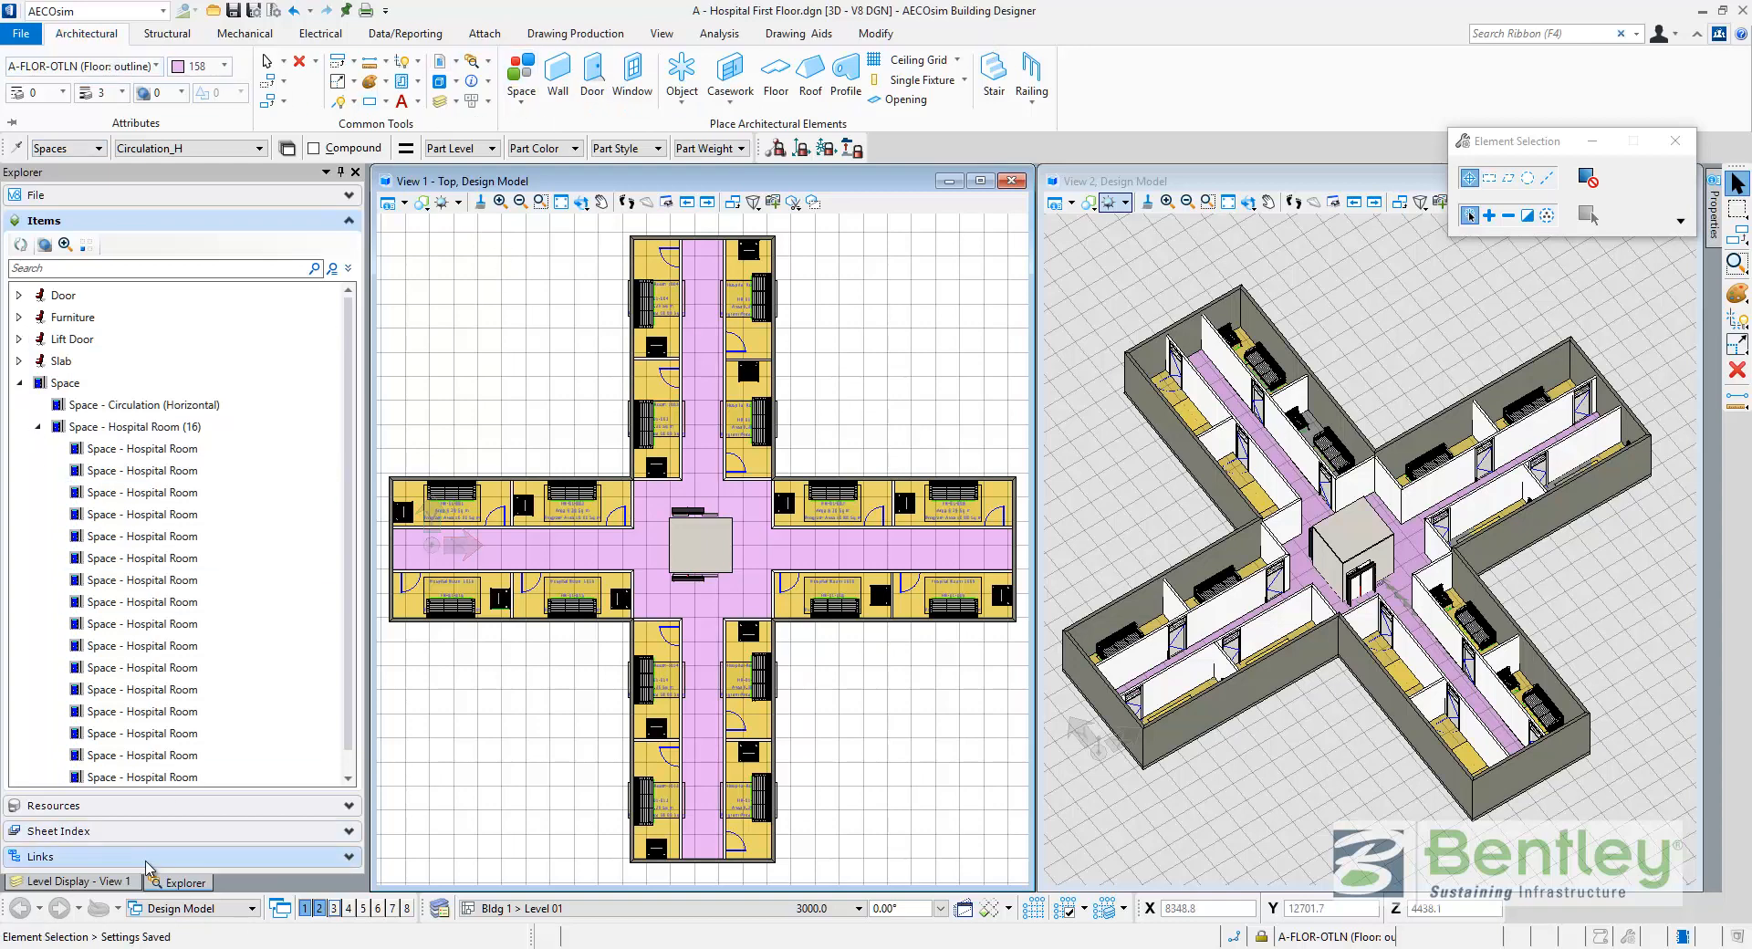
Look through the project's linked files and its sheet index, and return to the model's item list
click(42, 856)
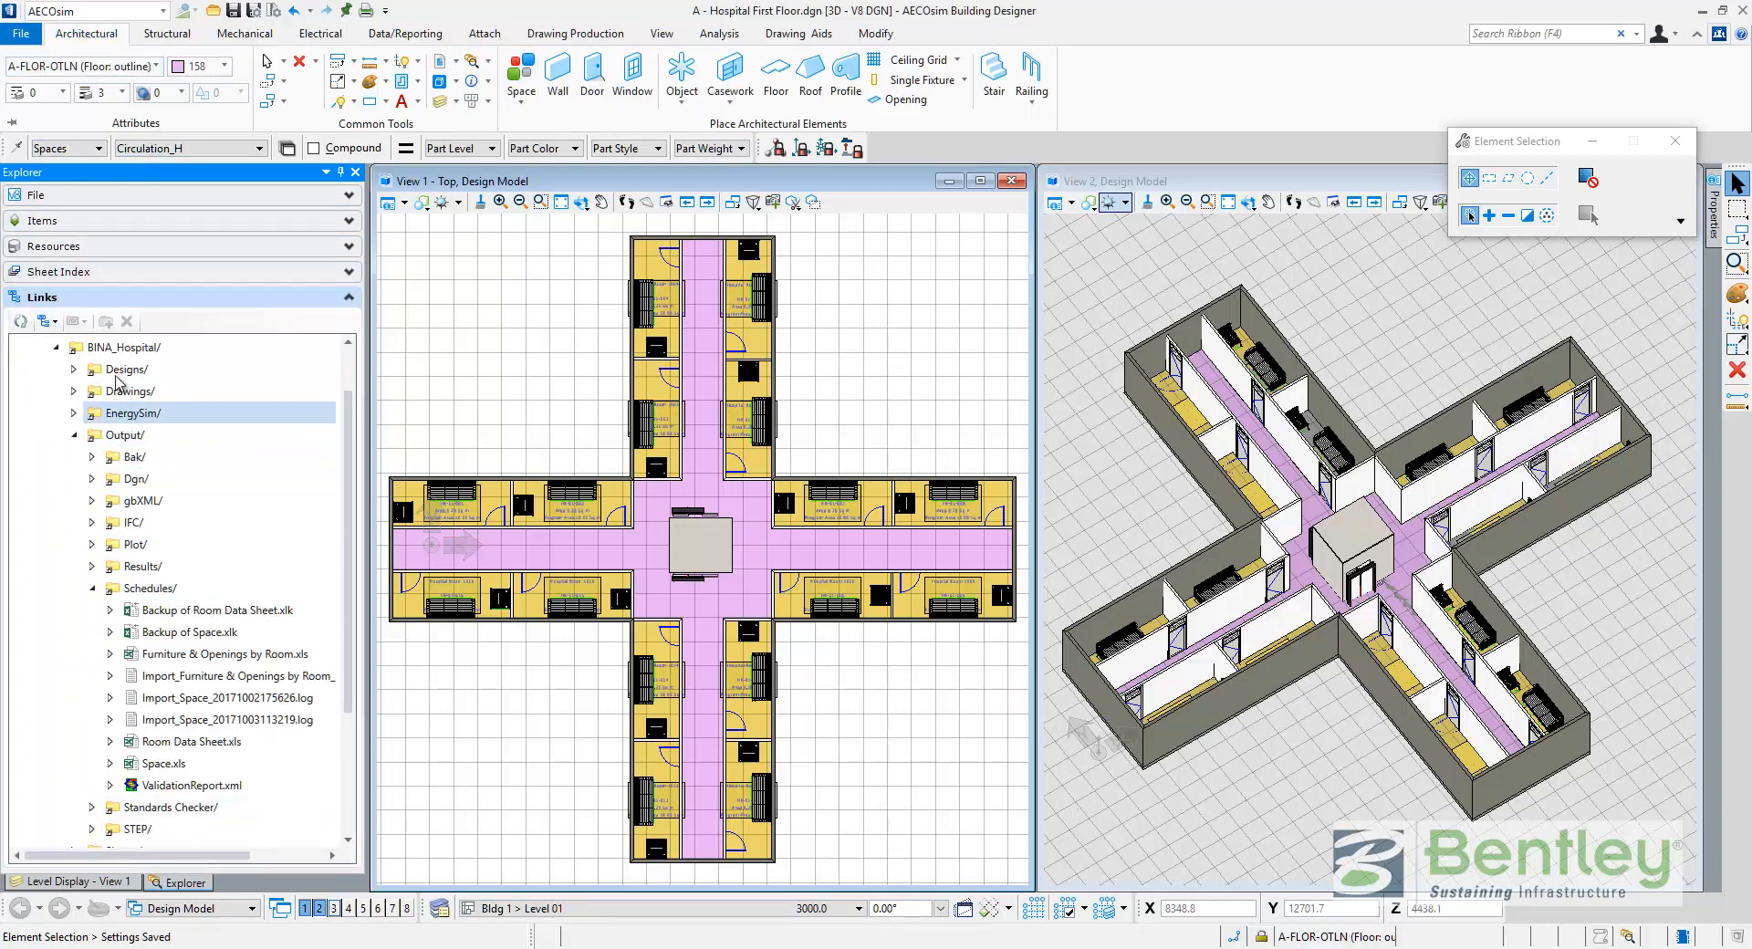
click(98, 272)
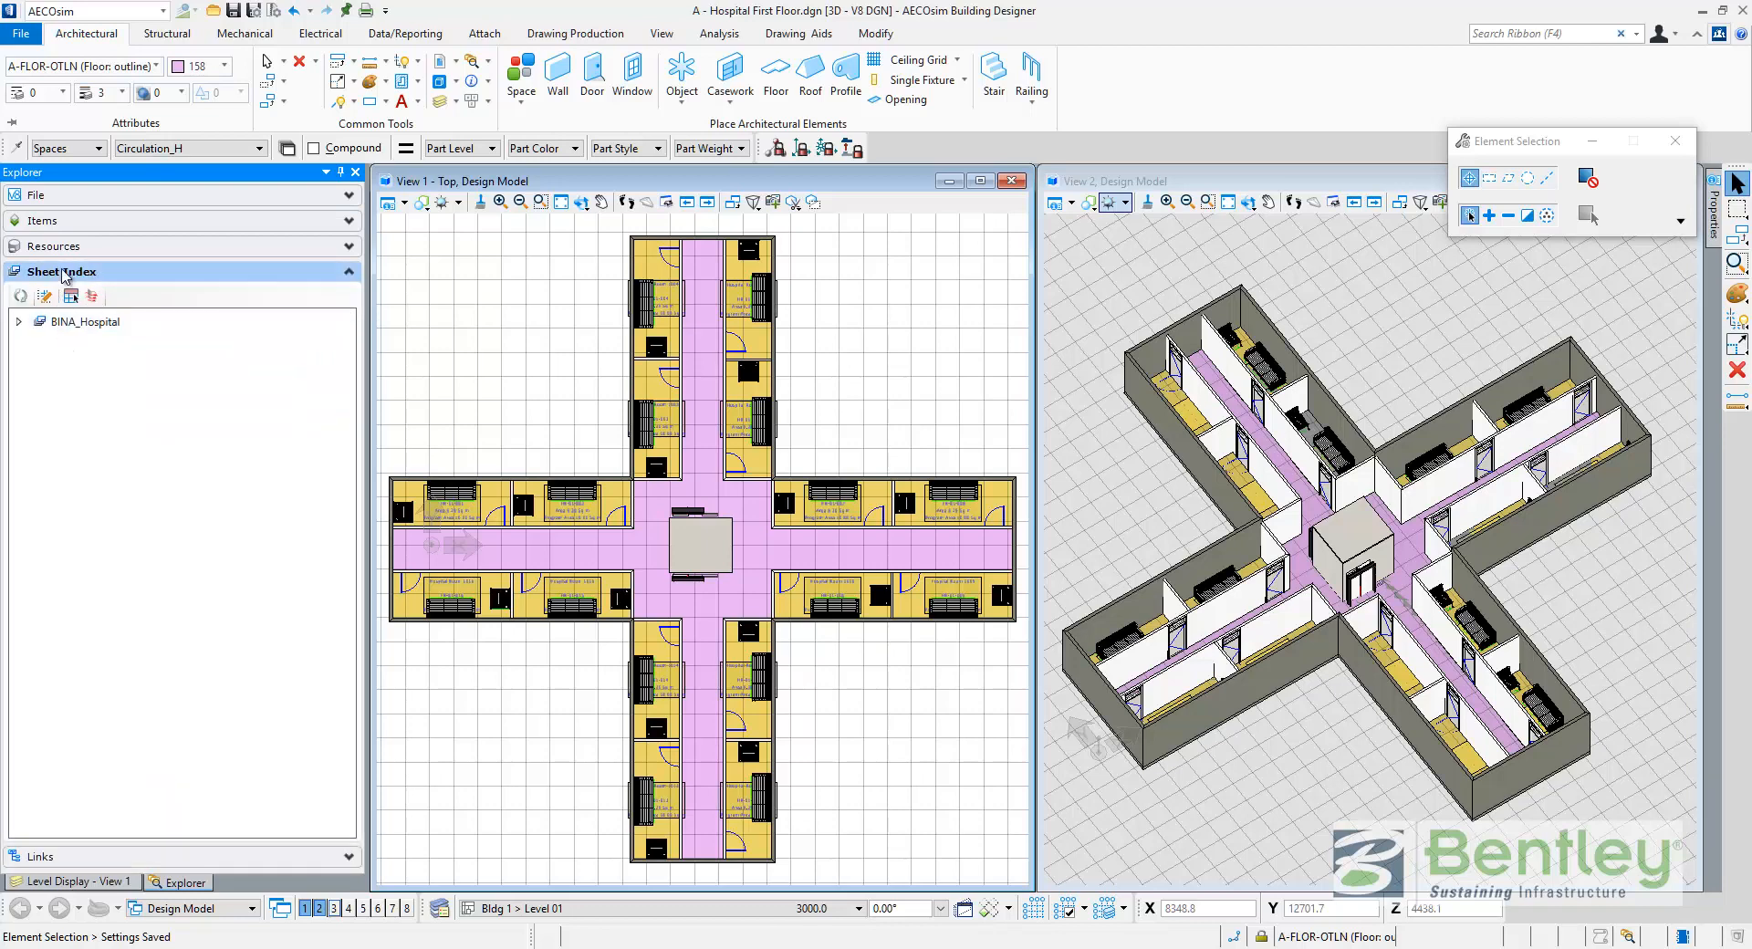
click(36, 222)
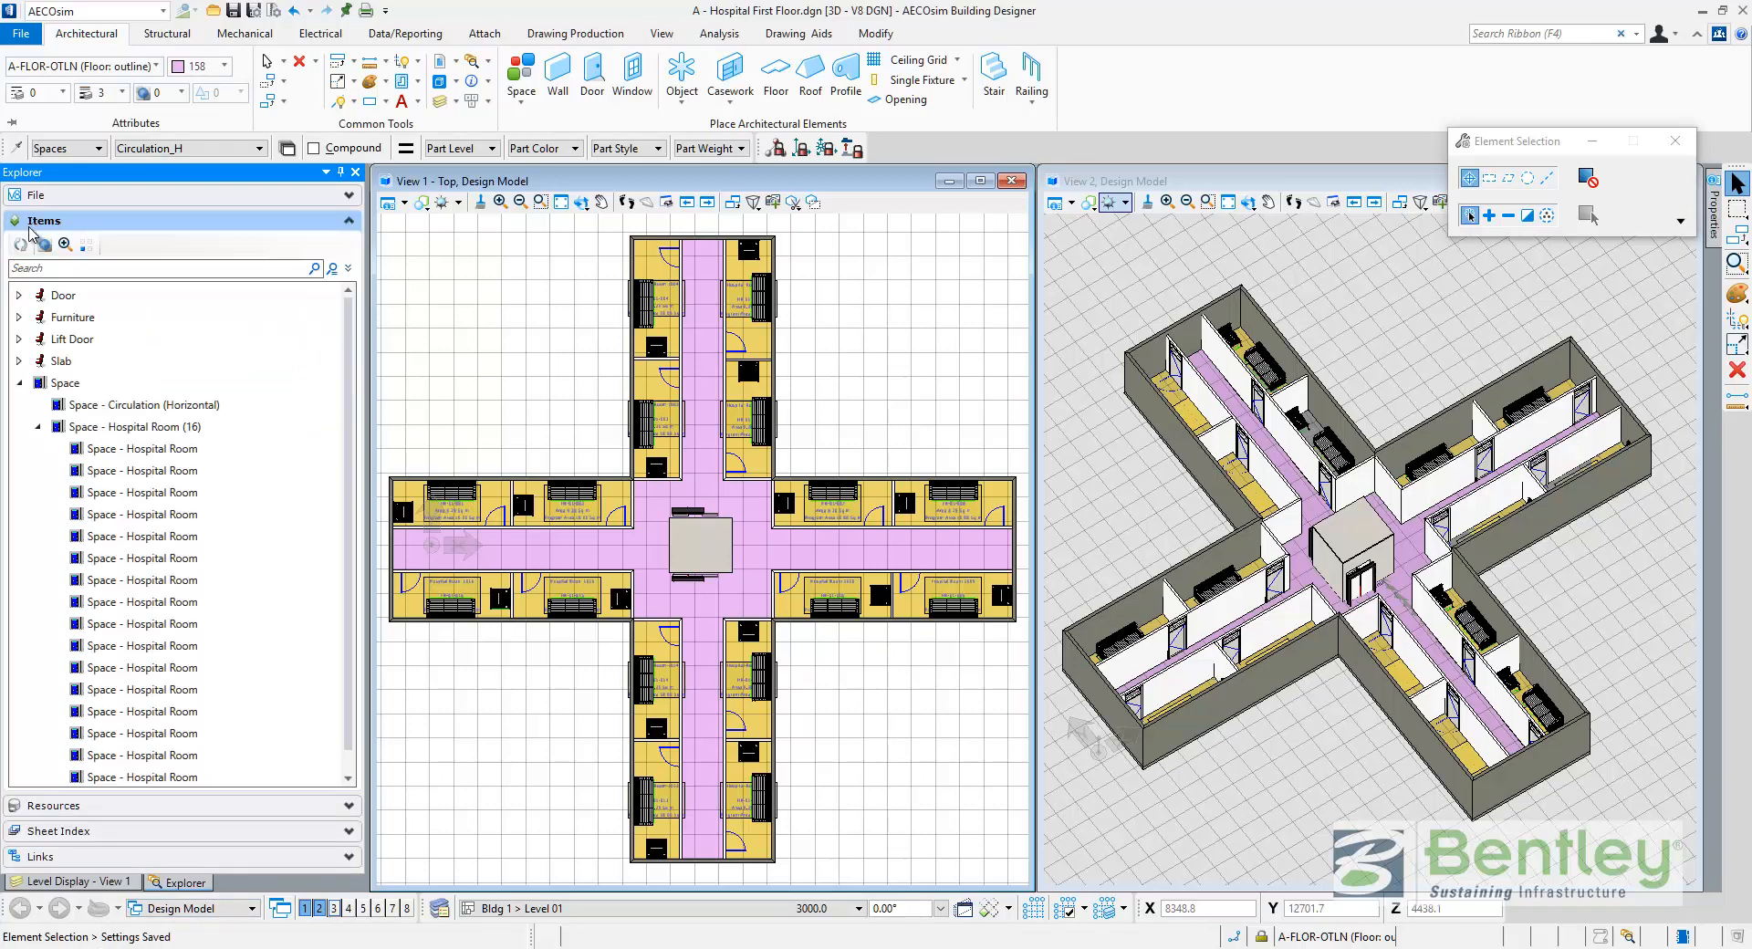
Zoom to the second SingleDoor-Flush-TopLight door from the item list, view it in the surrounding plan, and clear its selection
click(20, 383)
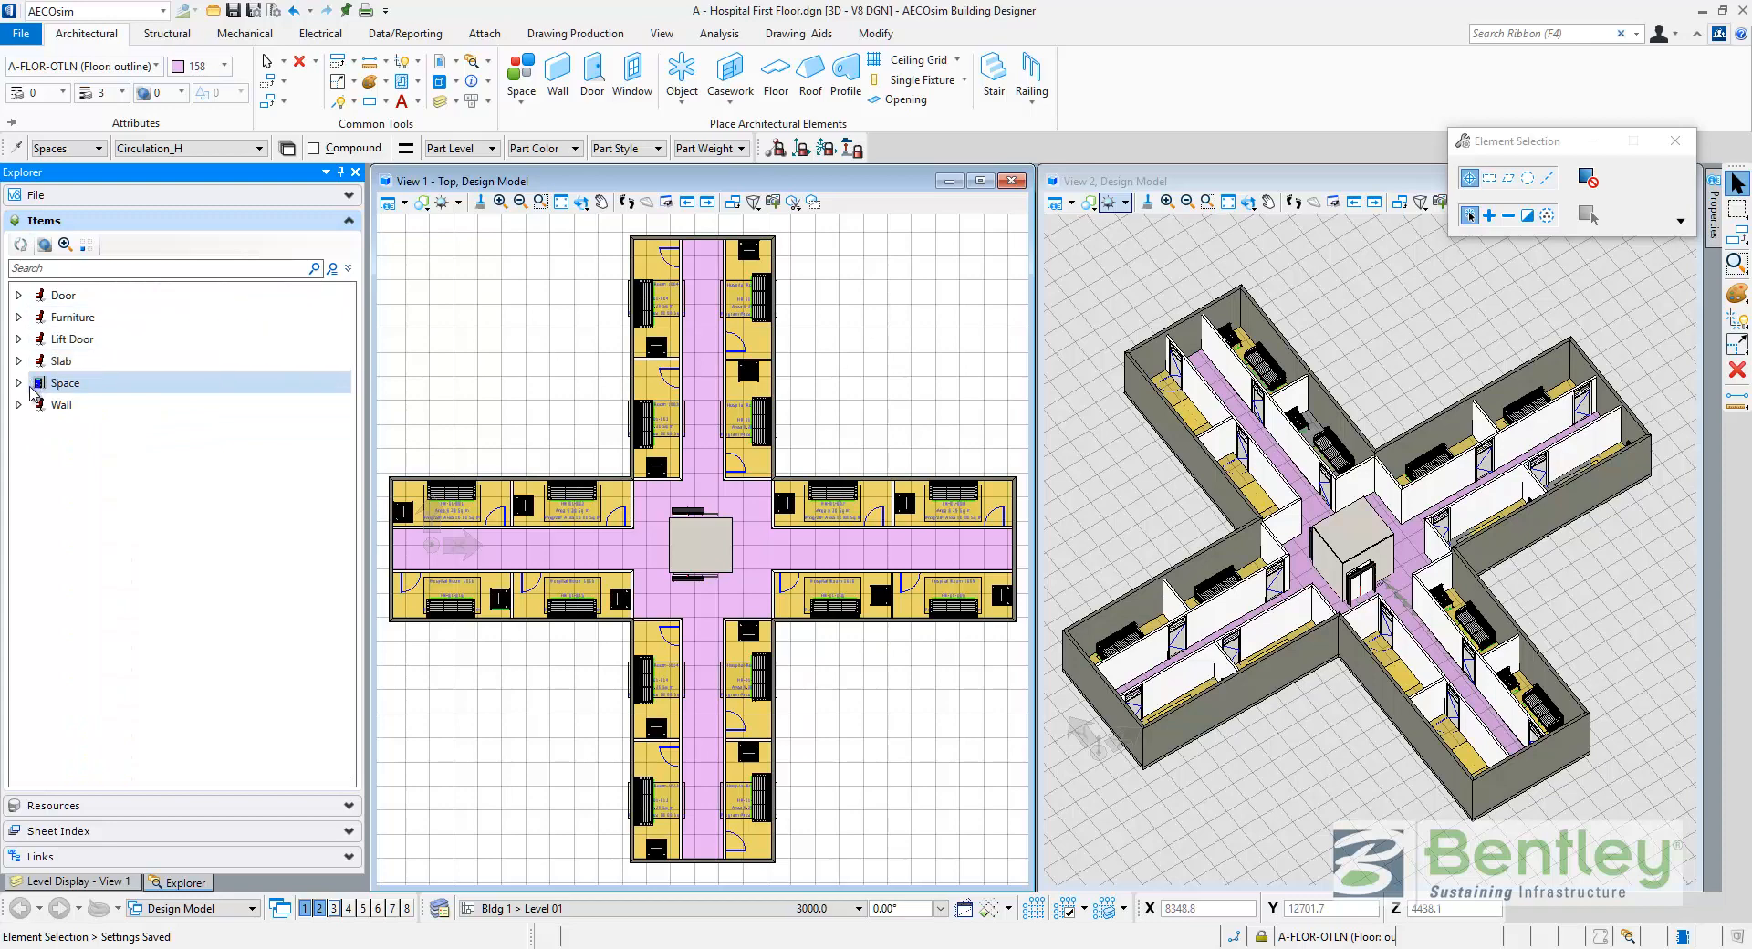
click(20, 296)
click(135, 338)
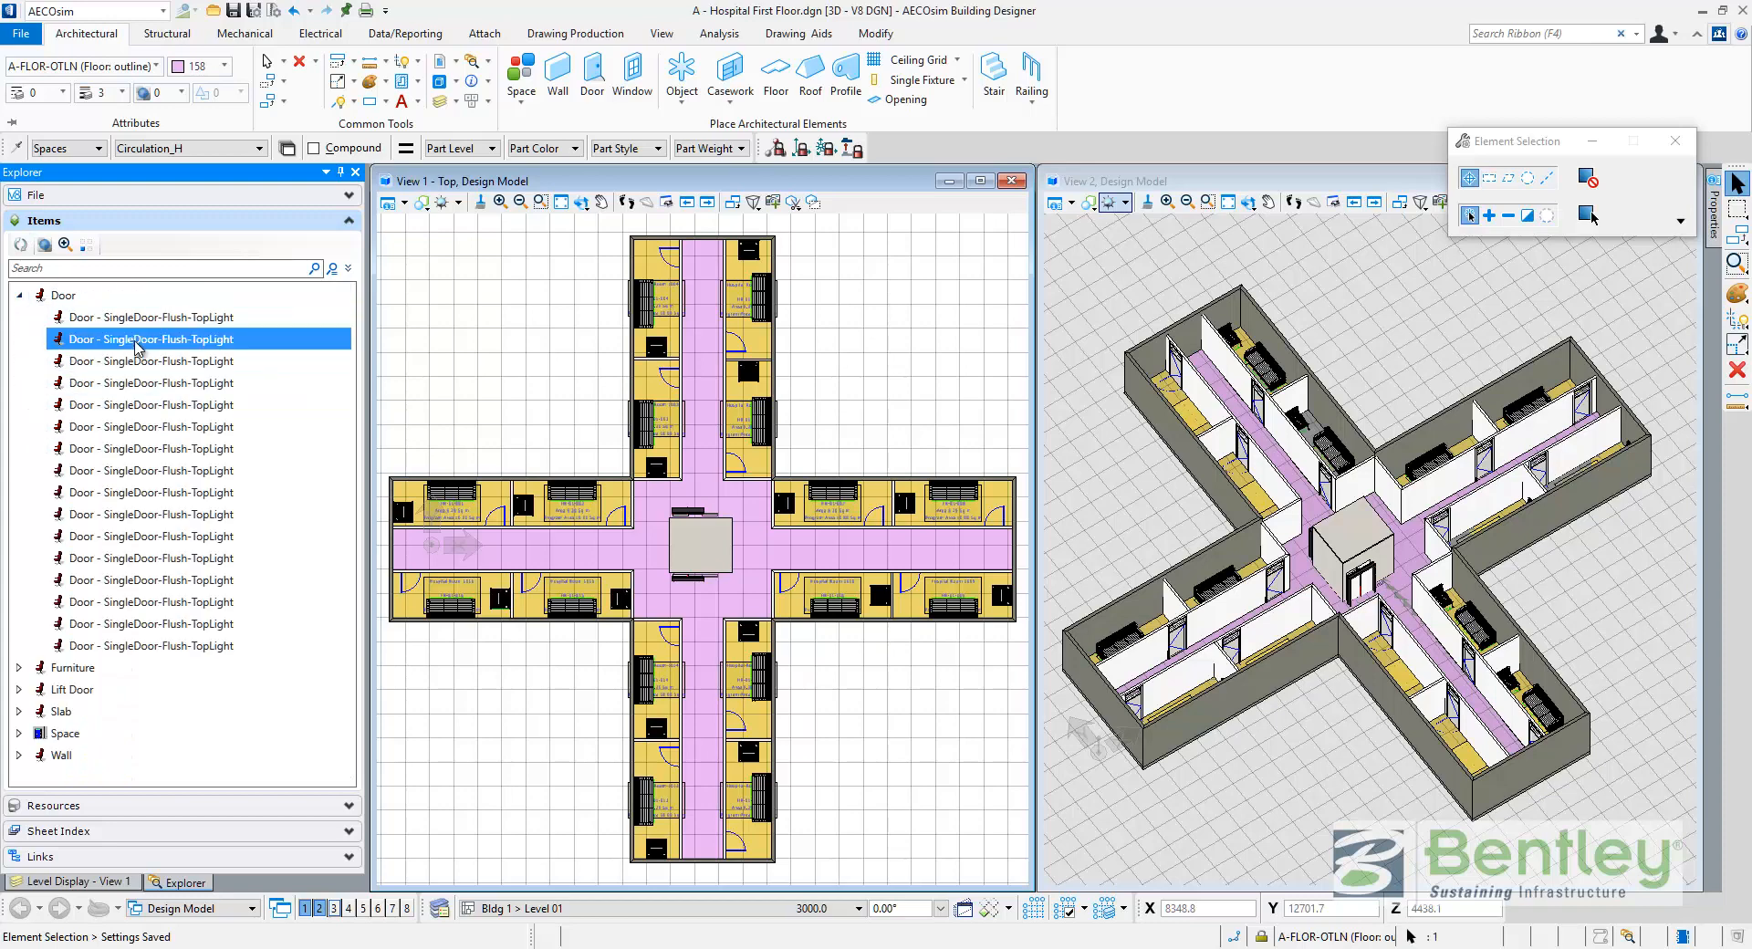
right_click(135, 340)
click(181, 353)
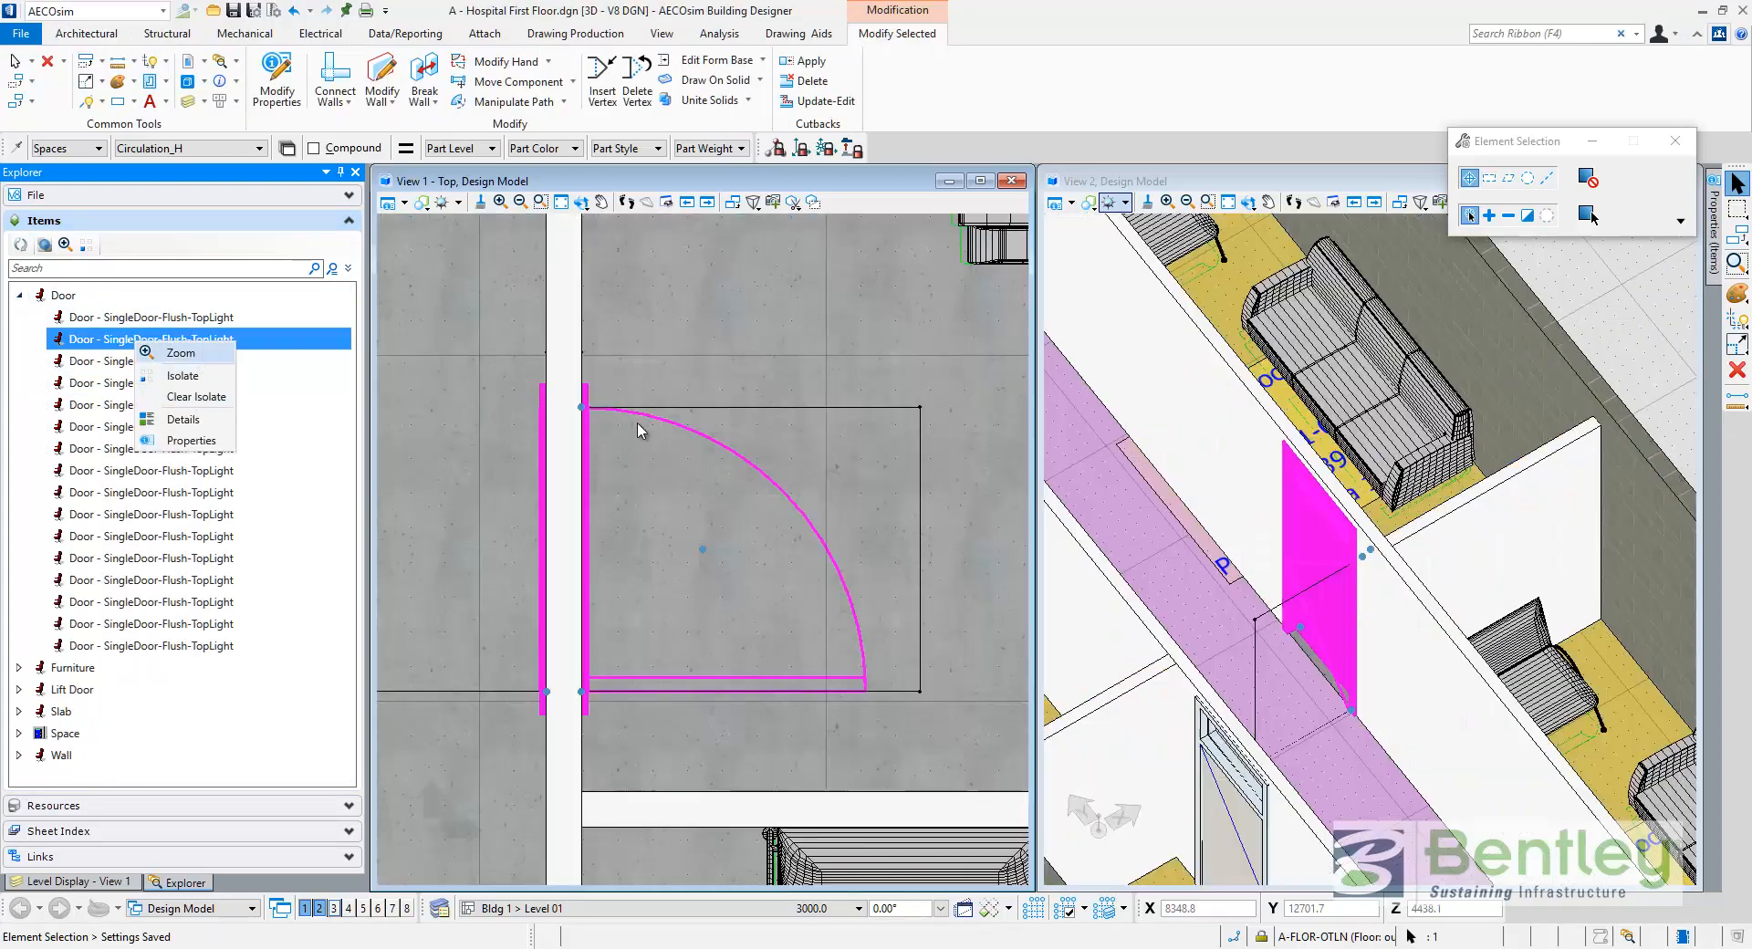
scroll(688, 392, down, 5)
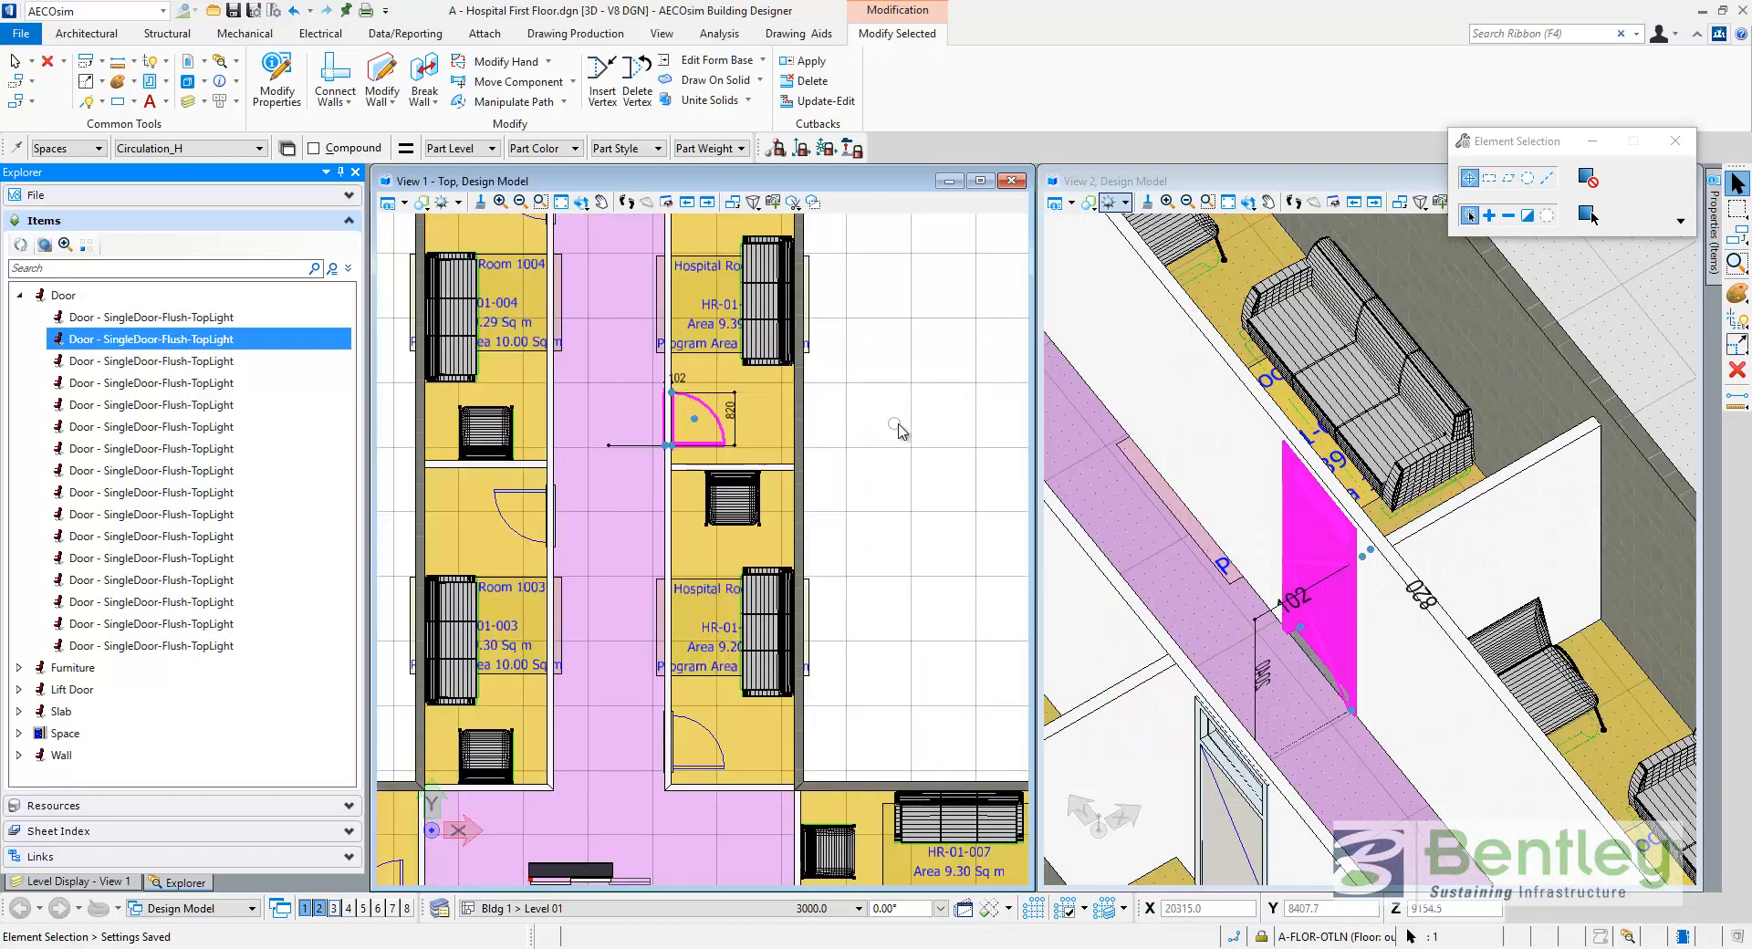
click(895, 426)
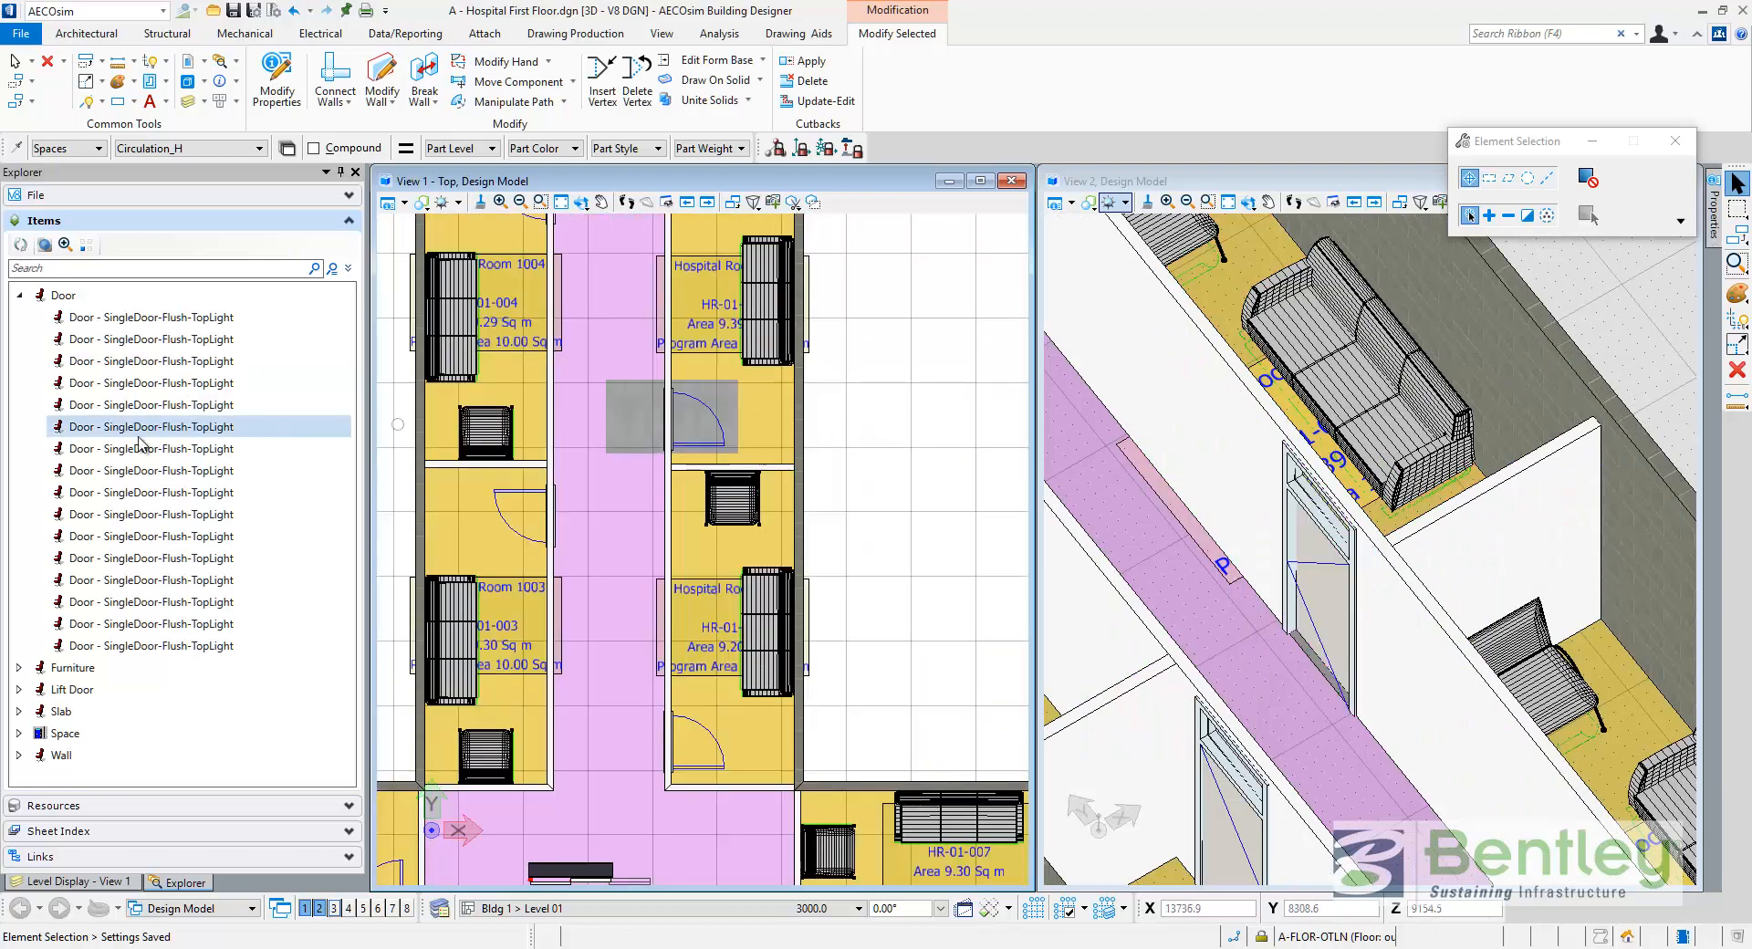
Isolate the first Hospital Room space from the item list and clear the isolation again
click(19, 732)
click(38, 757)
scroll(64, 675, down, 1)
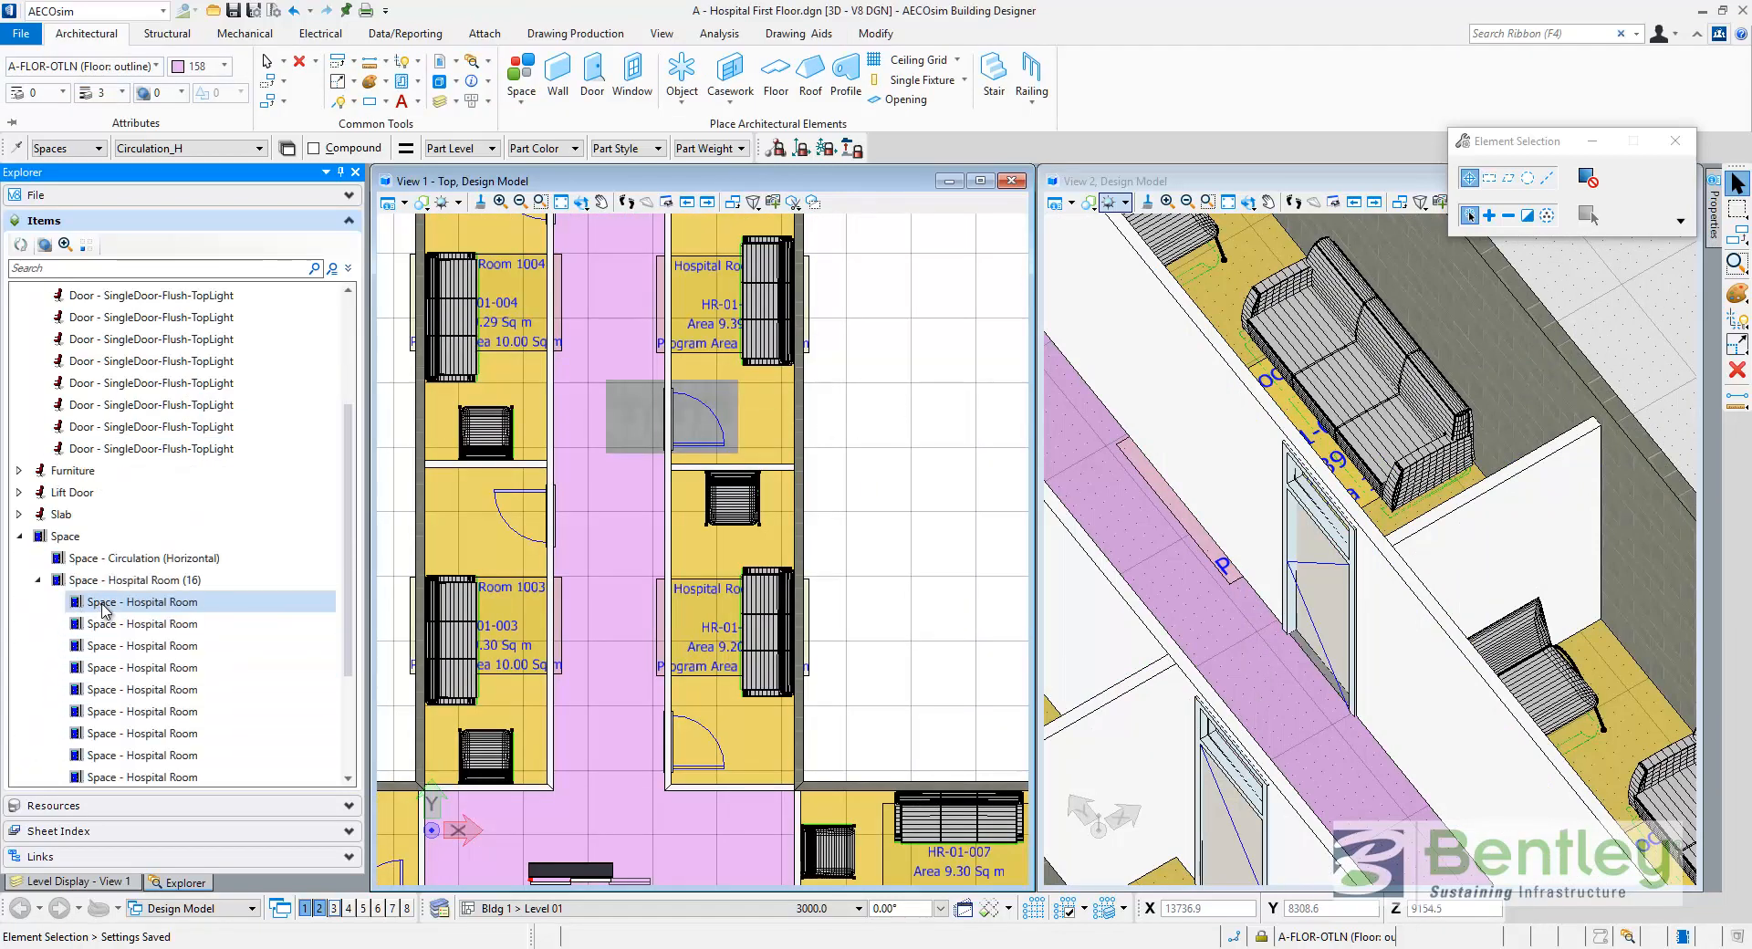
right_click(103, 609)
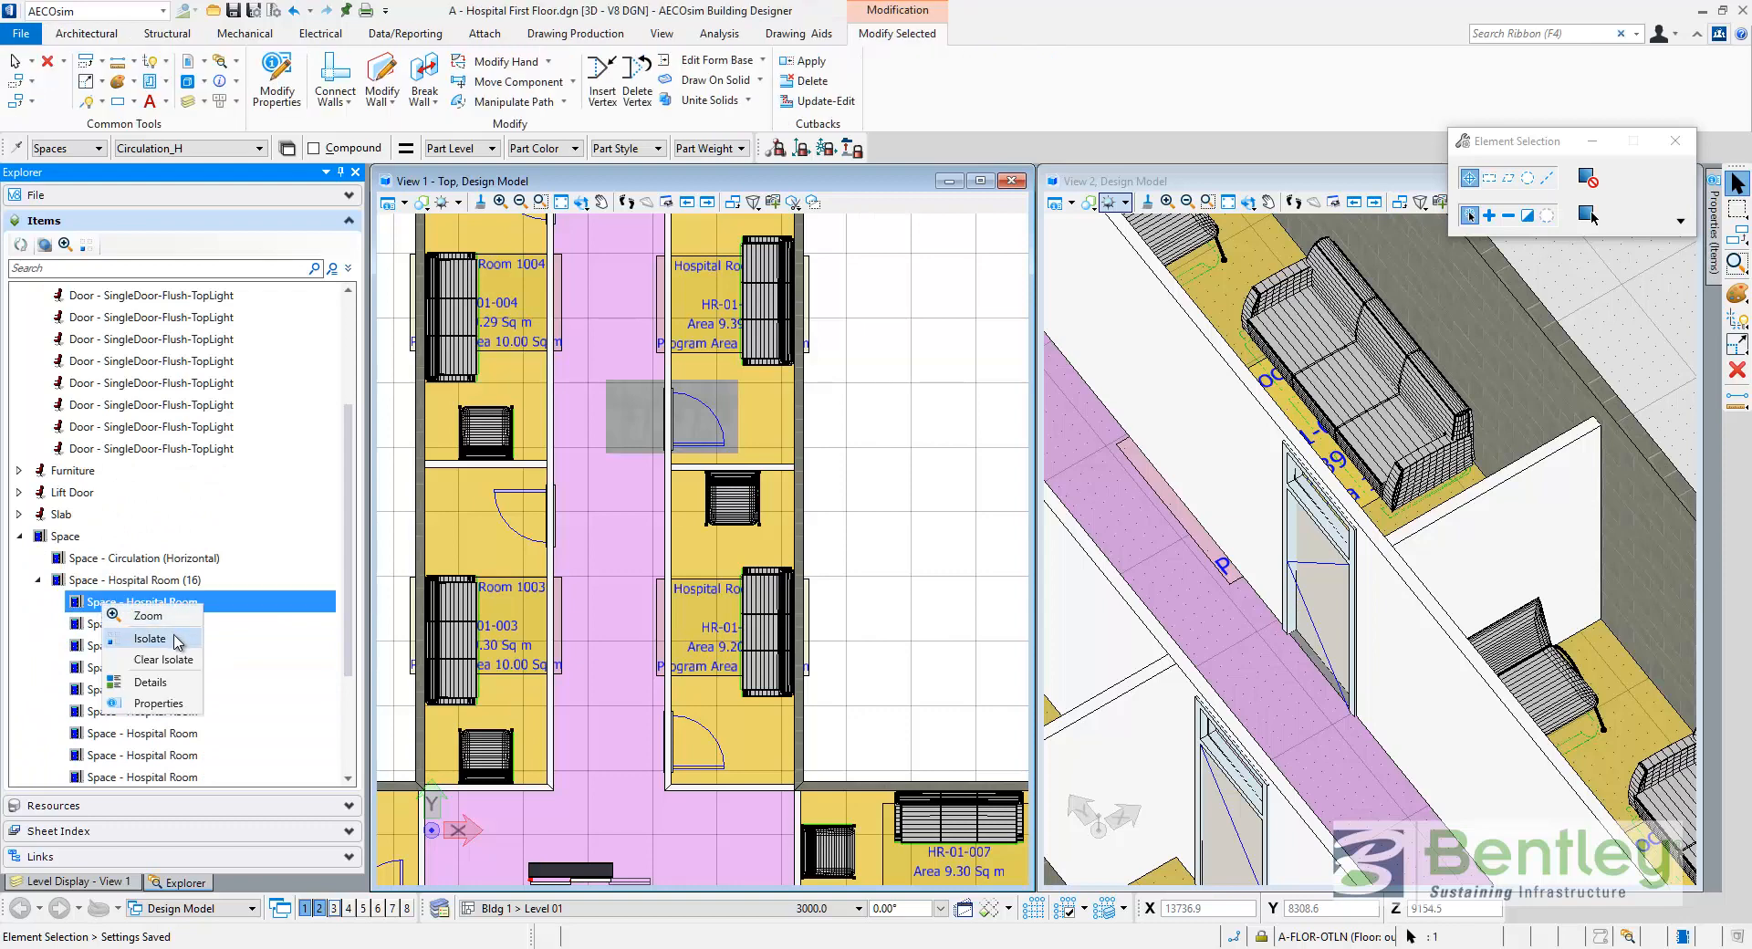
click(177, 642)
right_click(169, 603)
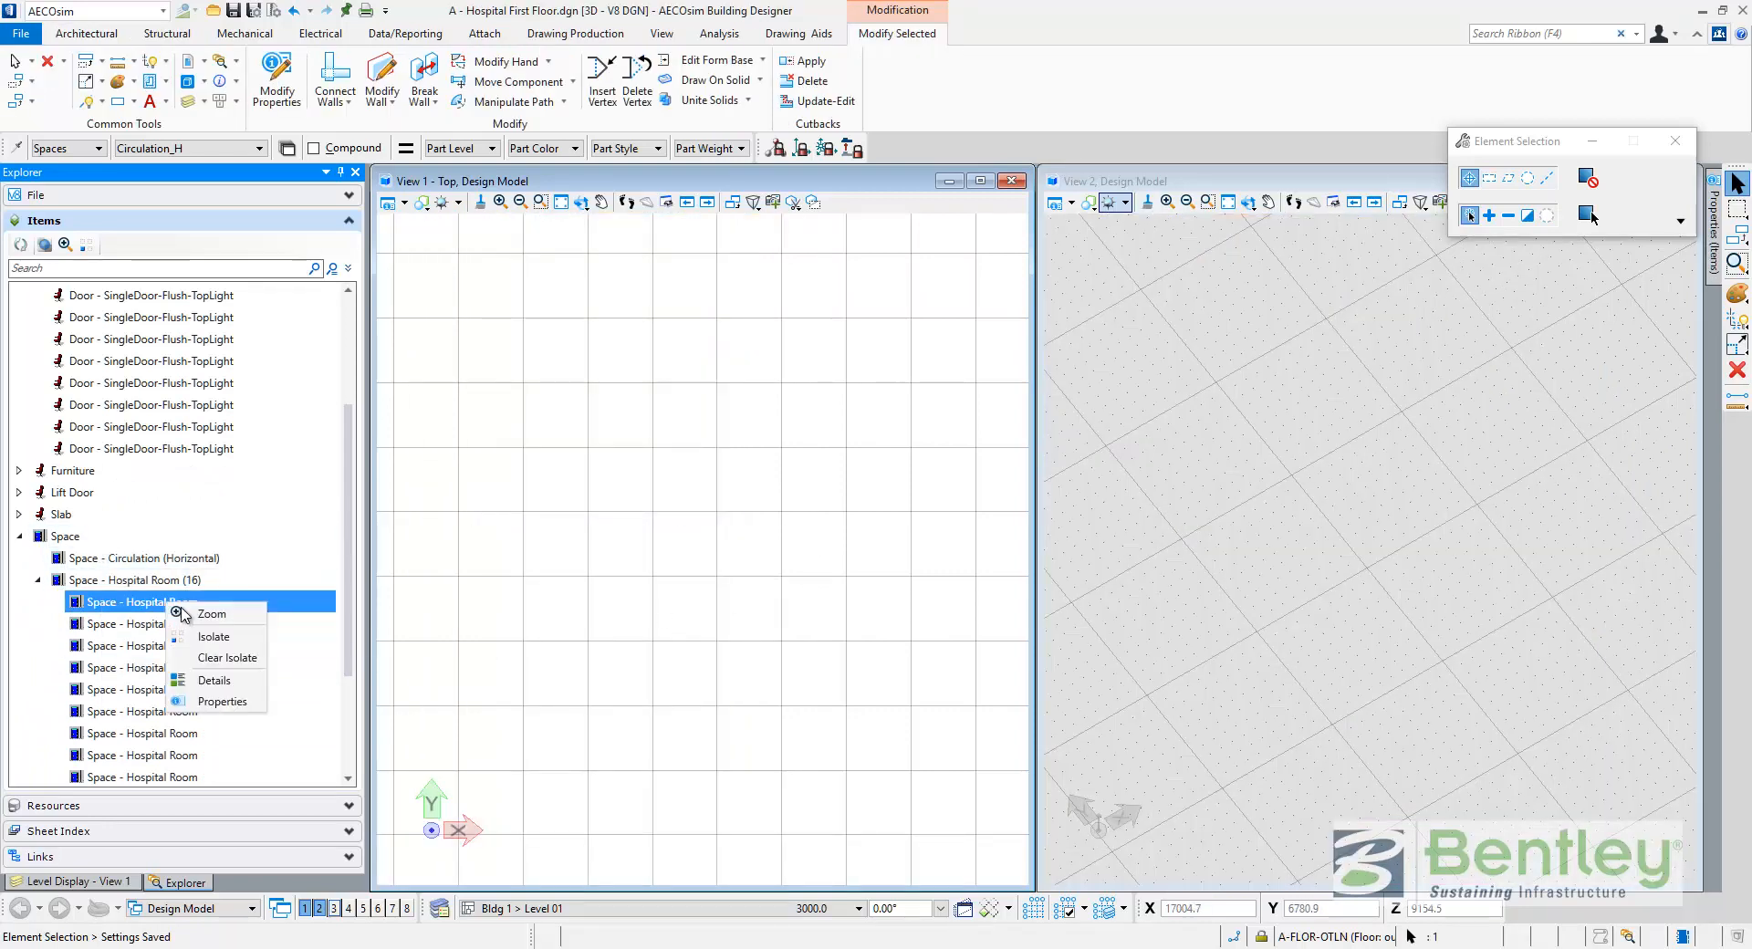
click(257, 659)
Zoom to the first Hospital Room space from the item list, deselect it, and inspect its label in the plan
right_click(193, 607)
click(292, 638)
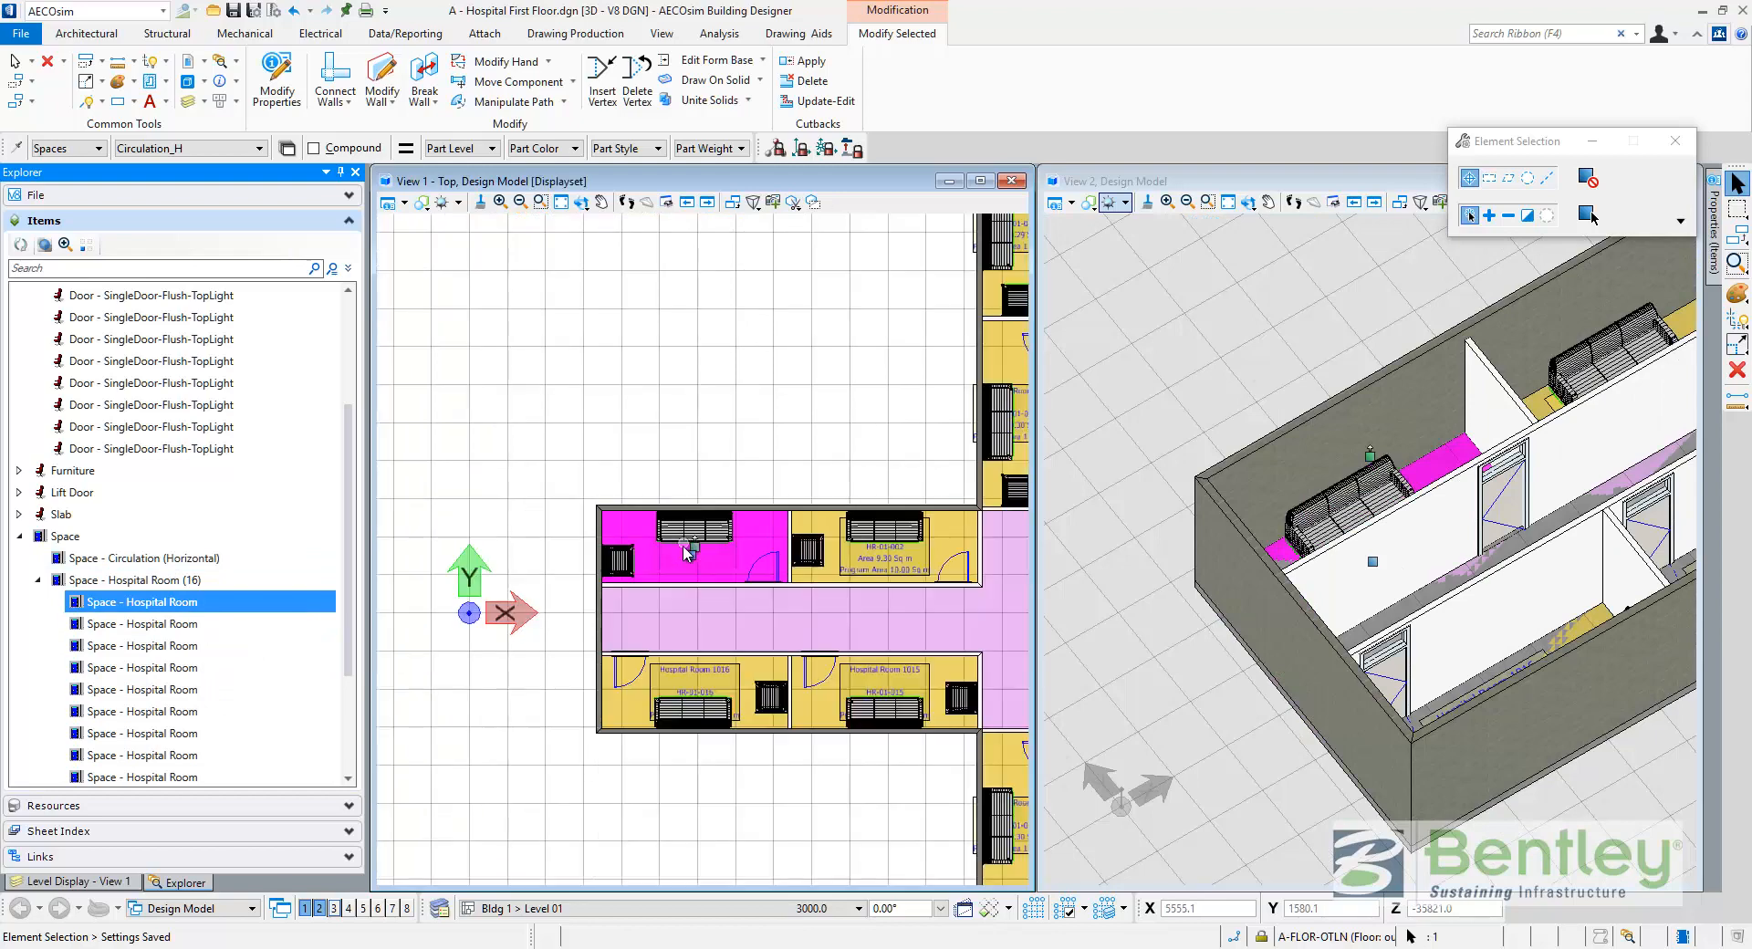
click(703, 476)
scroll(703, 476, up, 2)
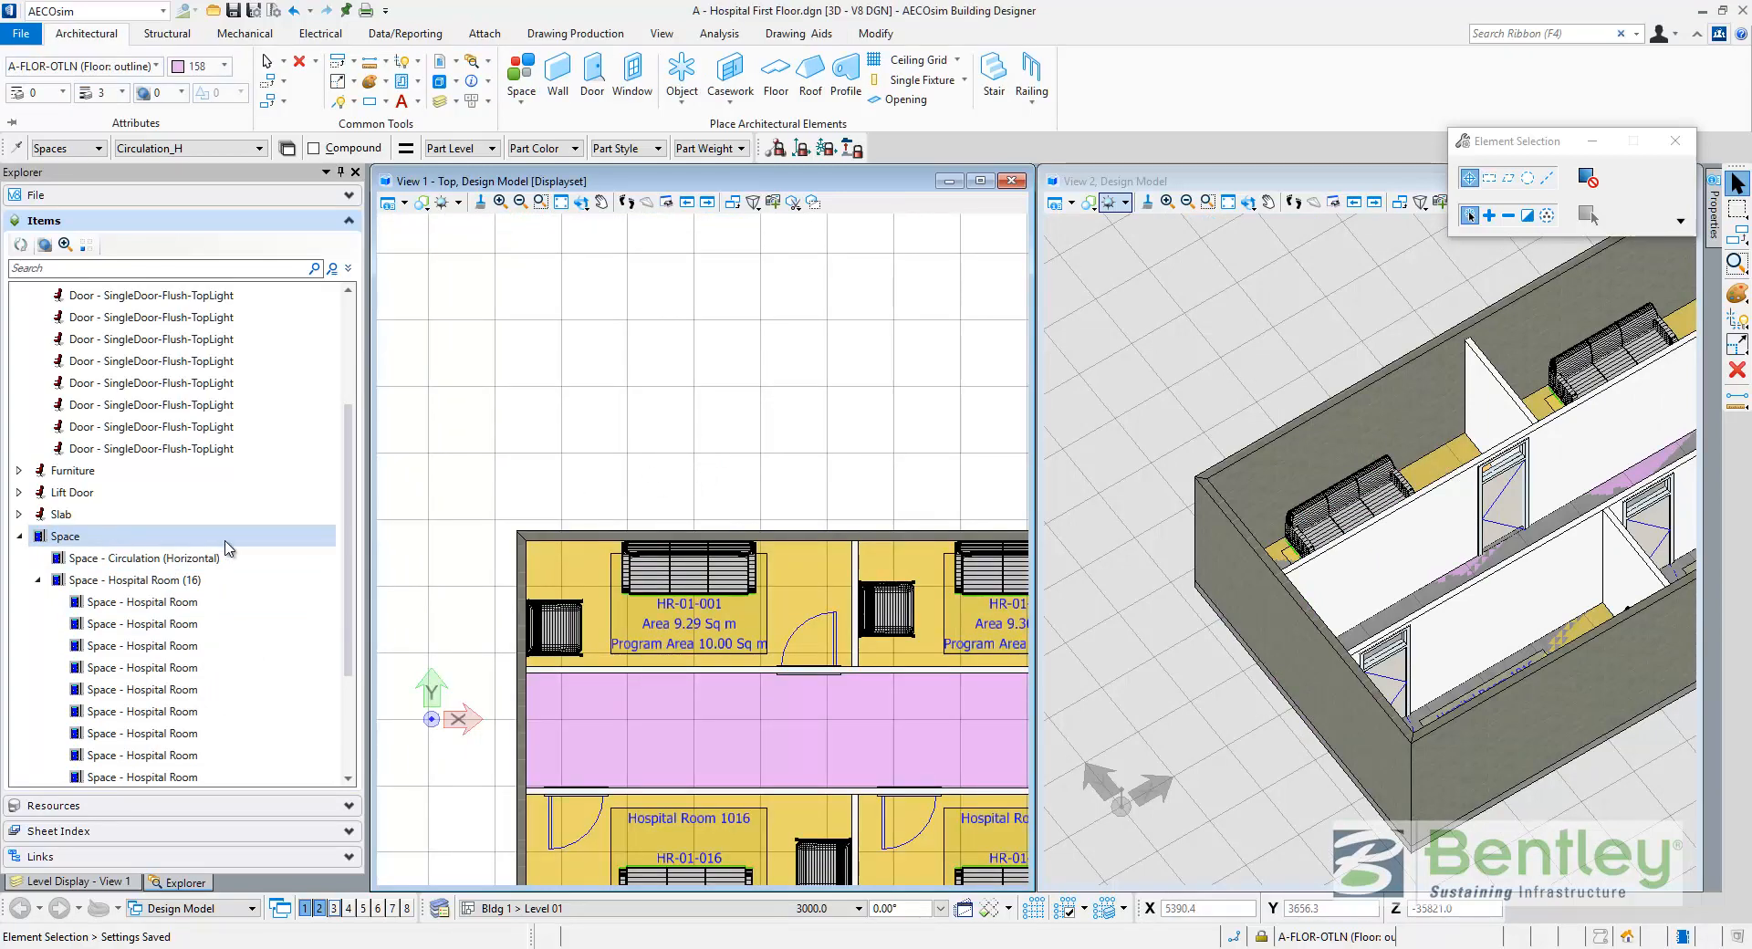
Fit the whole floor in both the plan and 3D views, and enlarge the building in the 3D view with Window Area
click(561, 202)
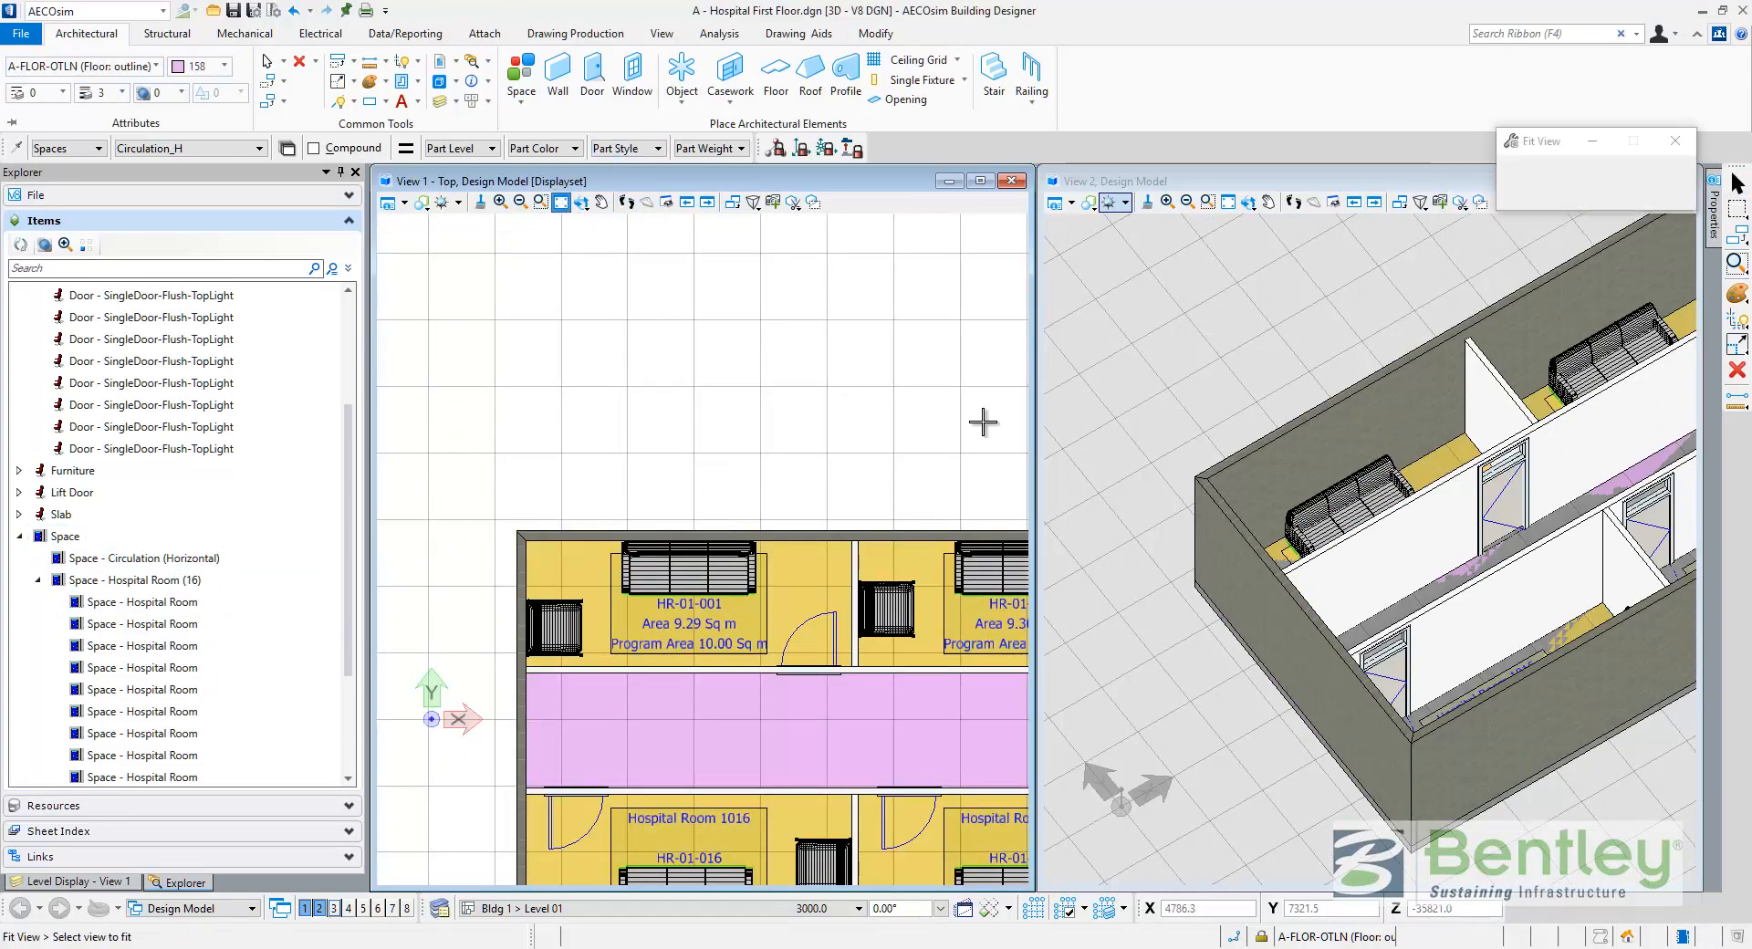
click(982, 421)
click(1165, 410)
right_click(1165, 411)
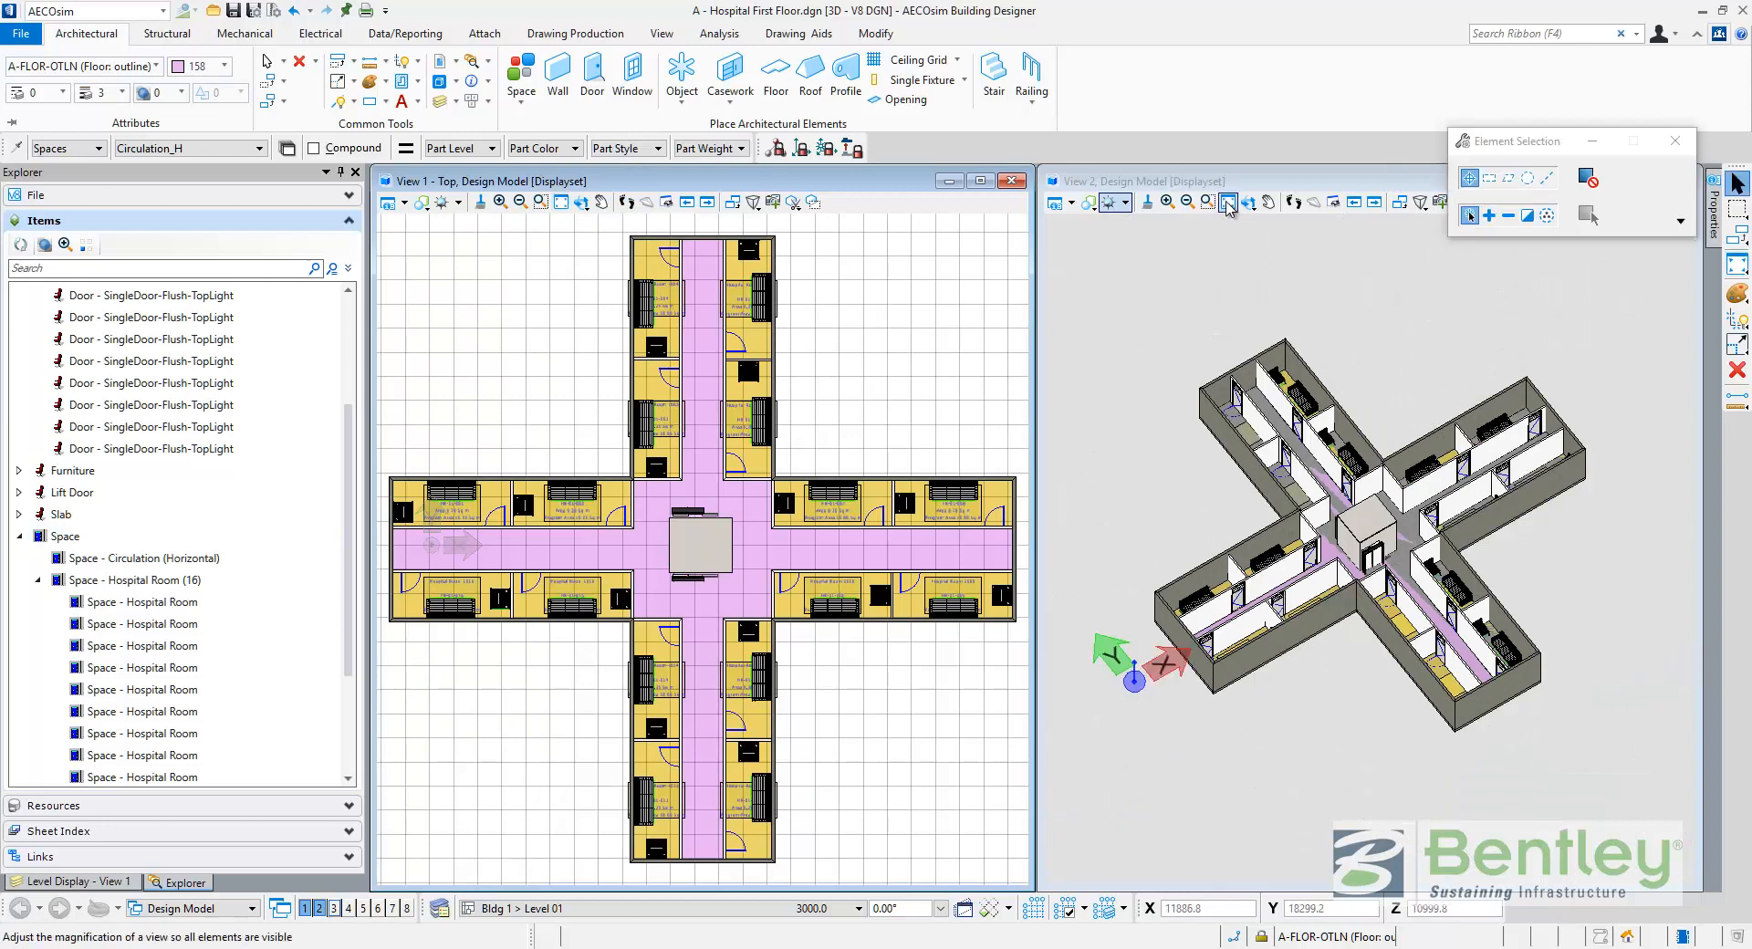
click(1207, 201)
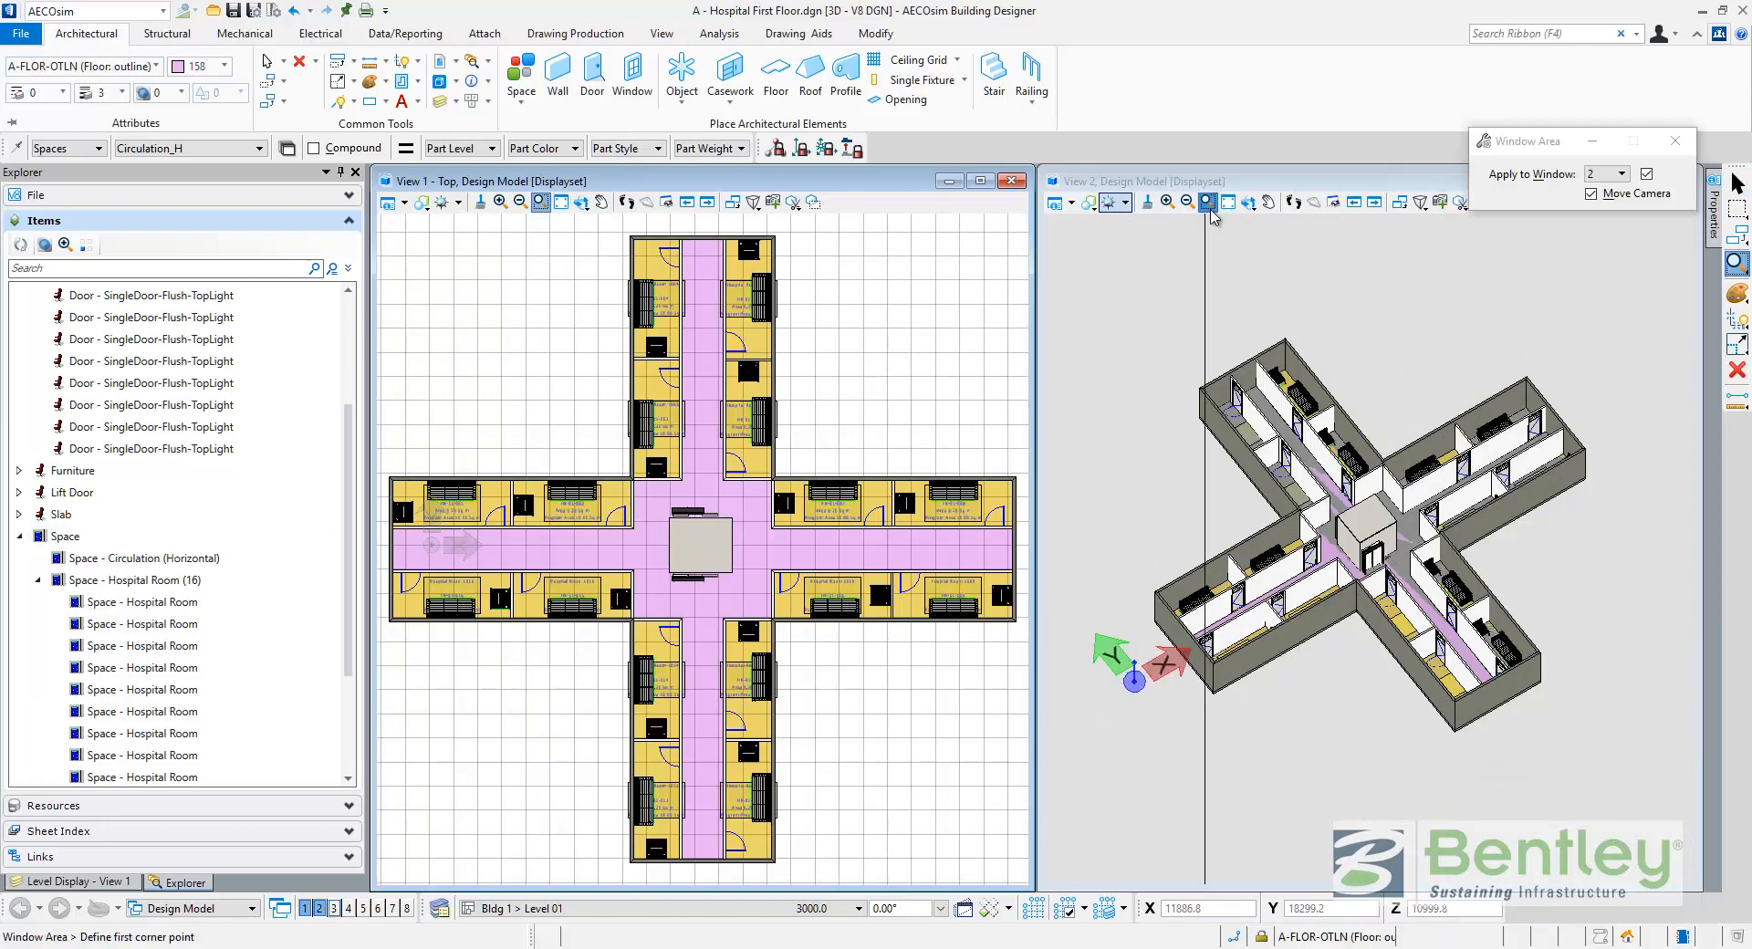
click(1138, 304)
click(1615, 734)
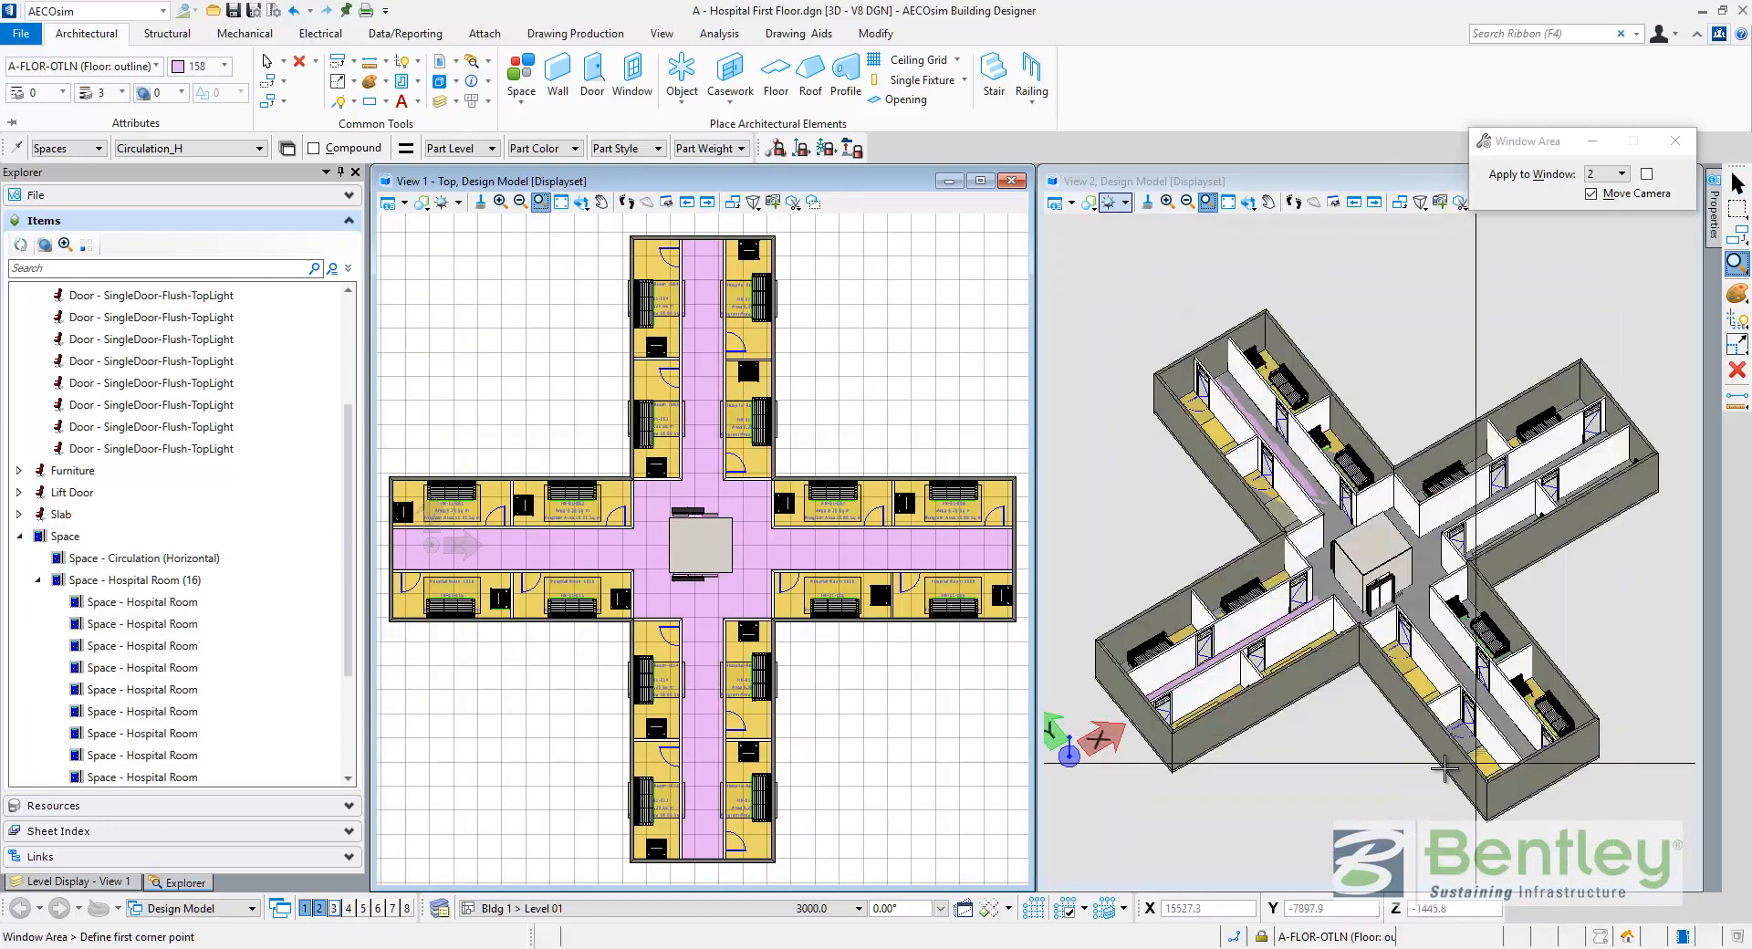
right_click(1373, 790)
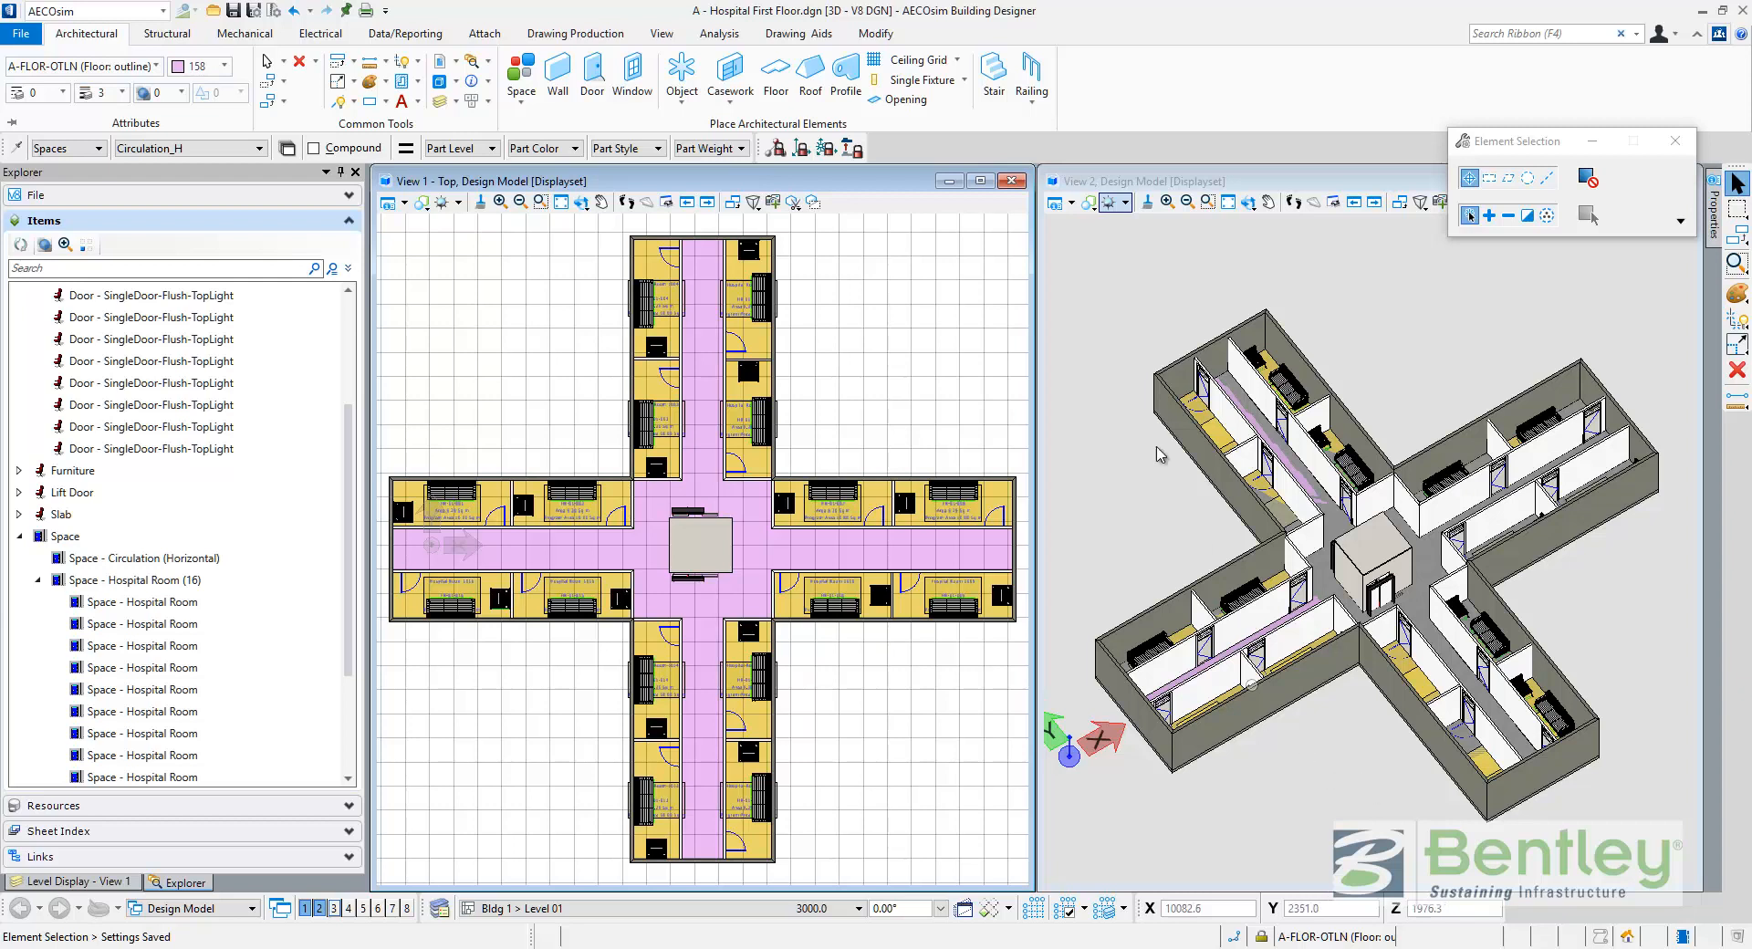
Open the Schedules dialog and view the Lift Door, Door and Space schedules
click(434, 37)
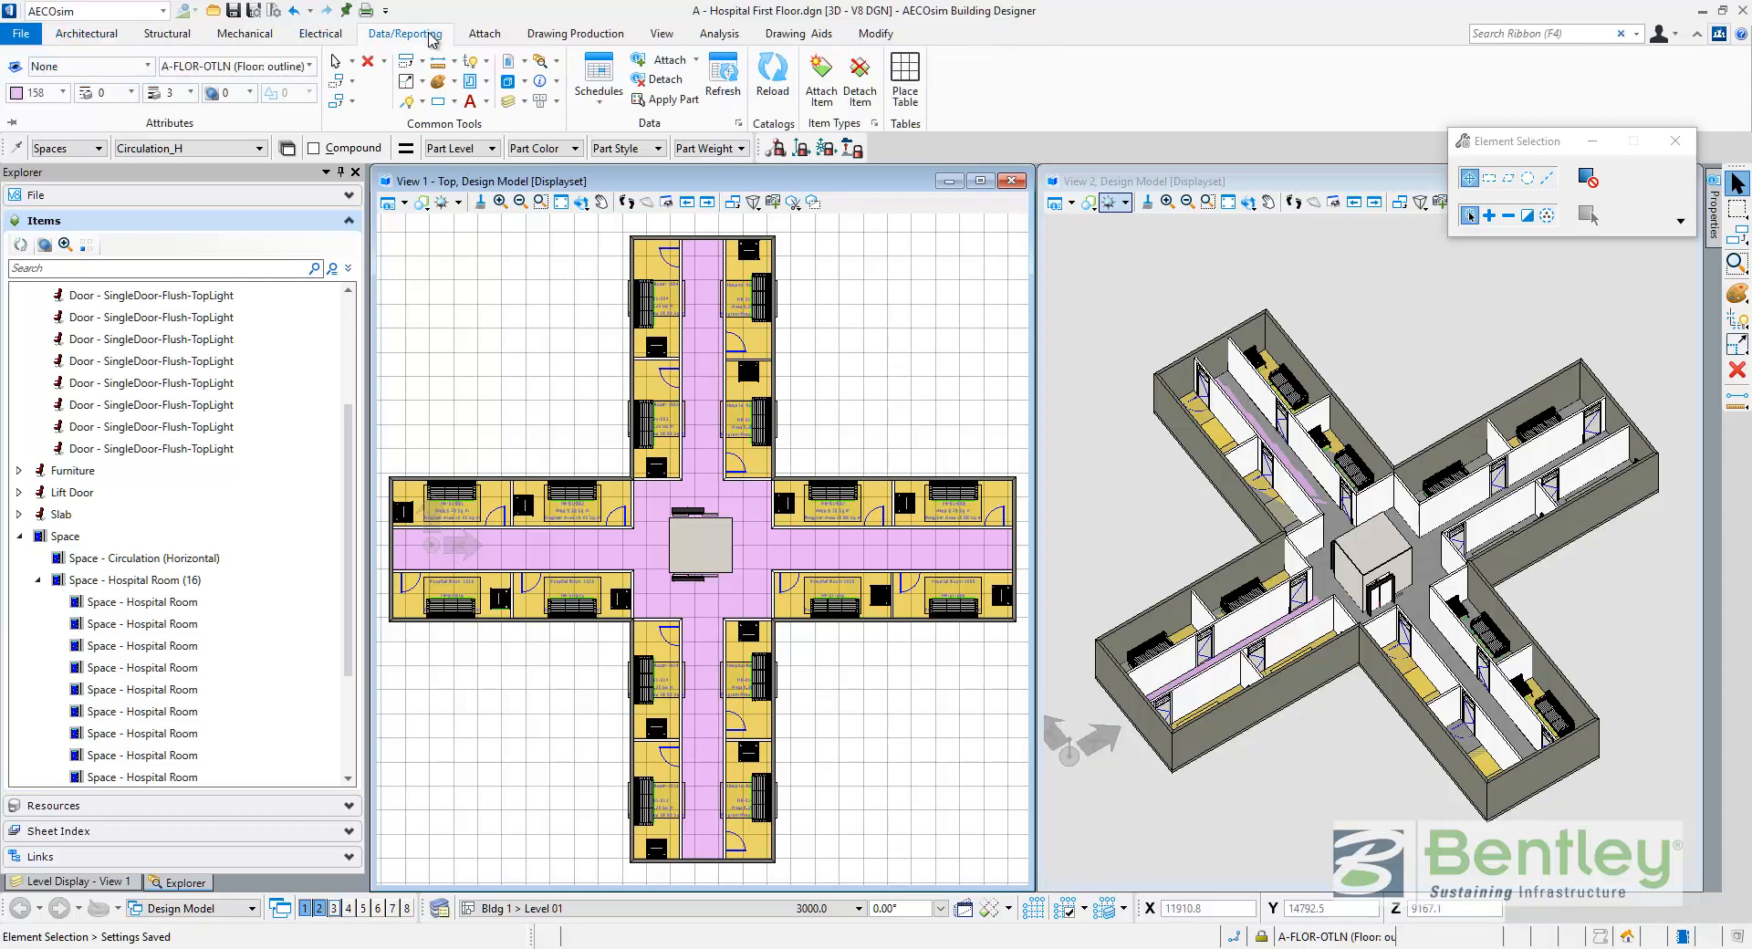
click(605, 107)
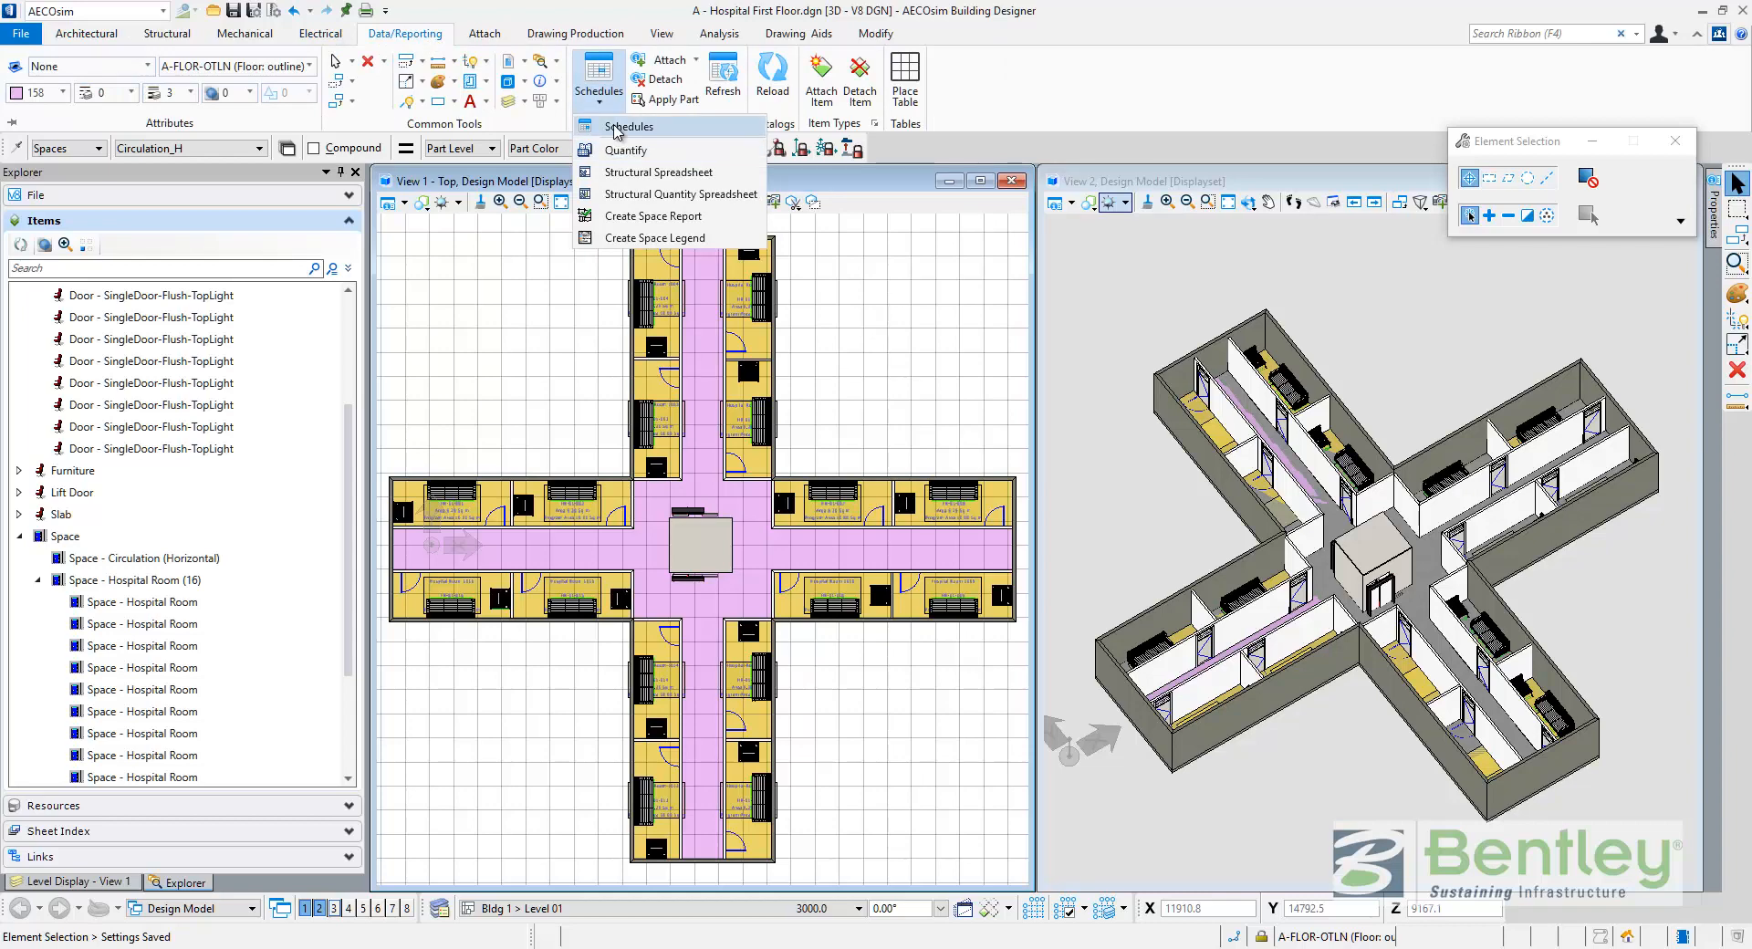
click(617, 128)
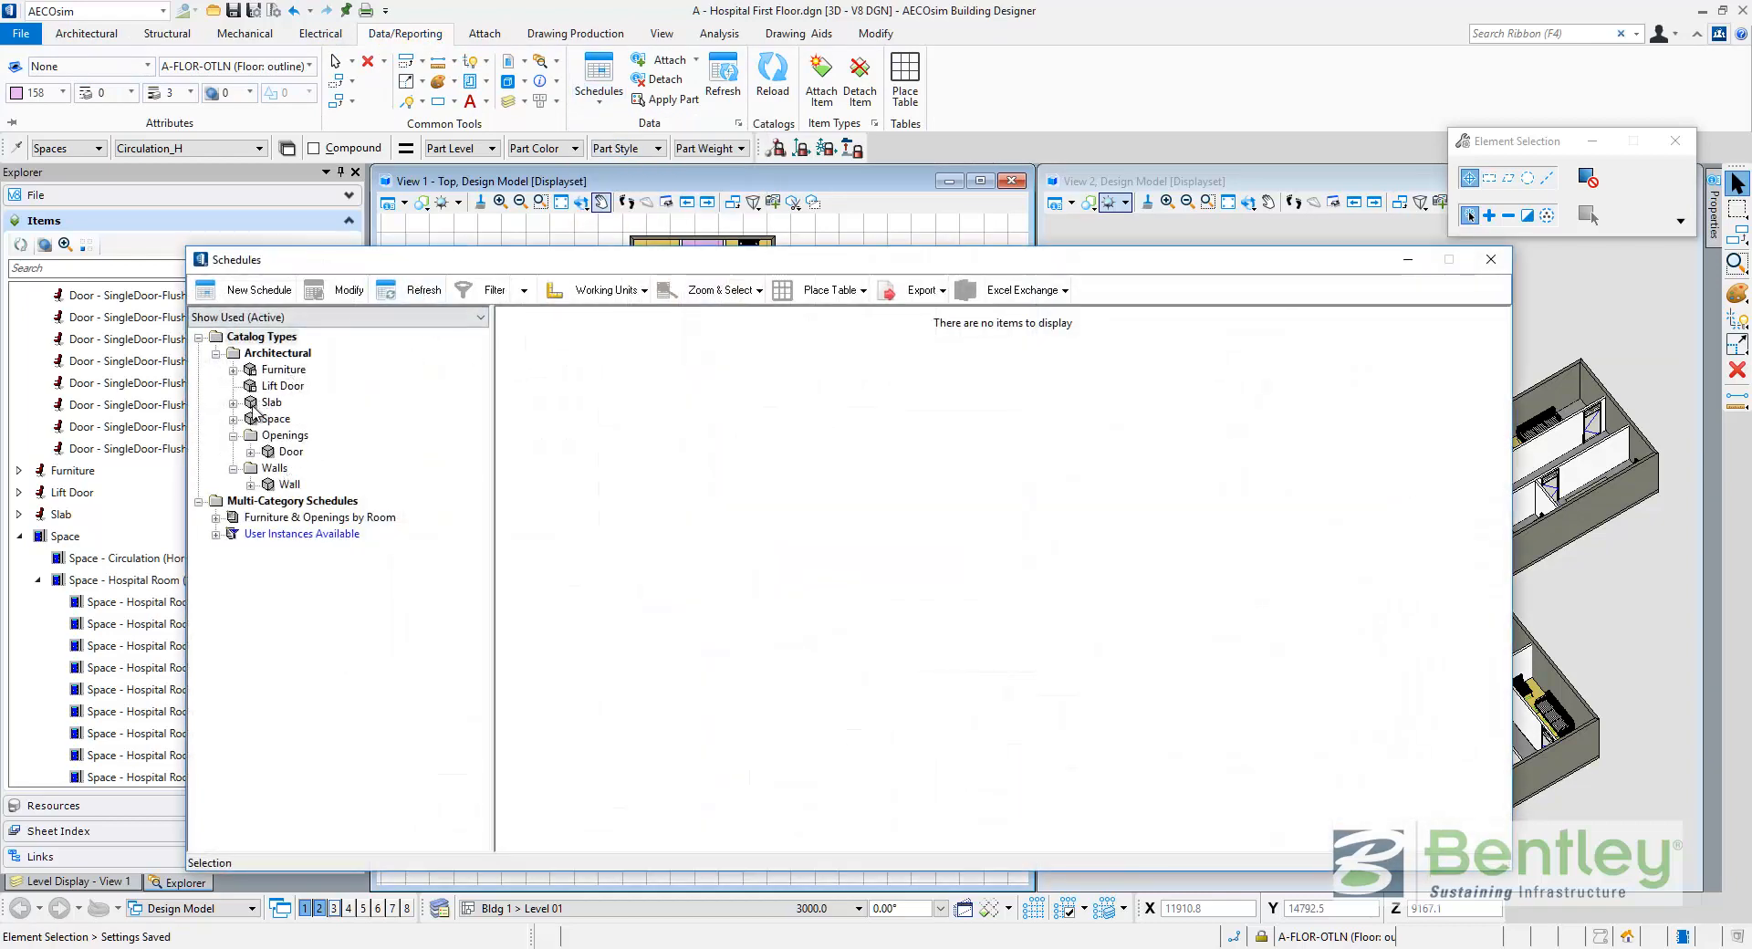
click(281, 386)
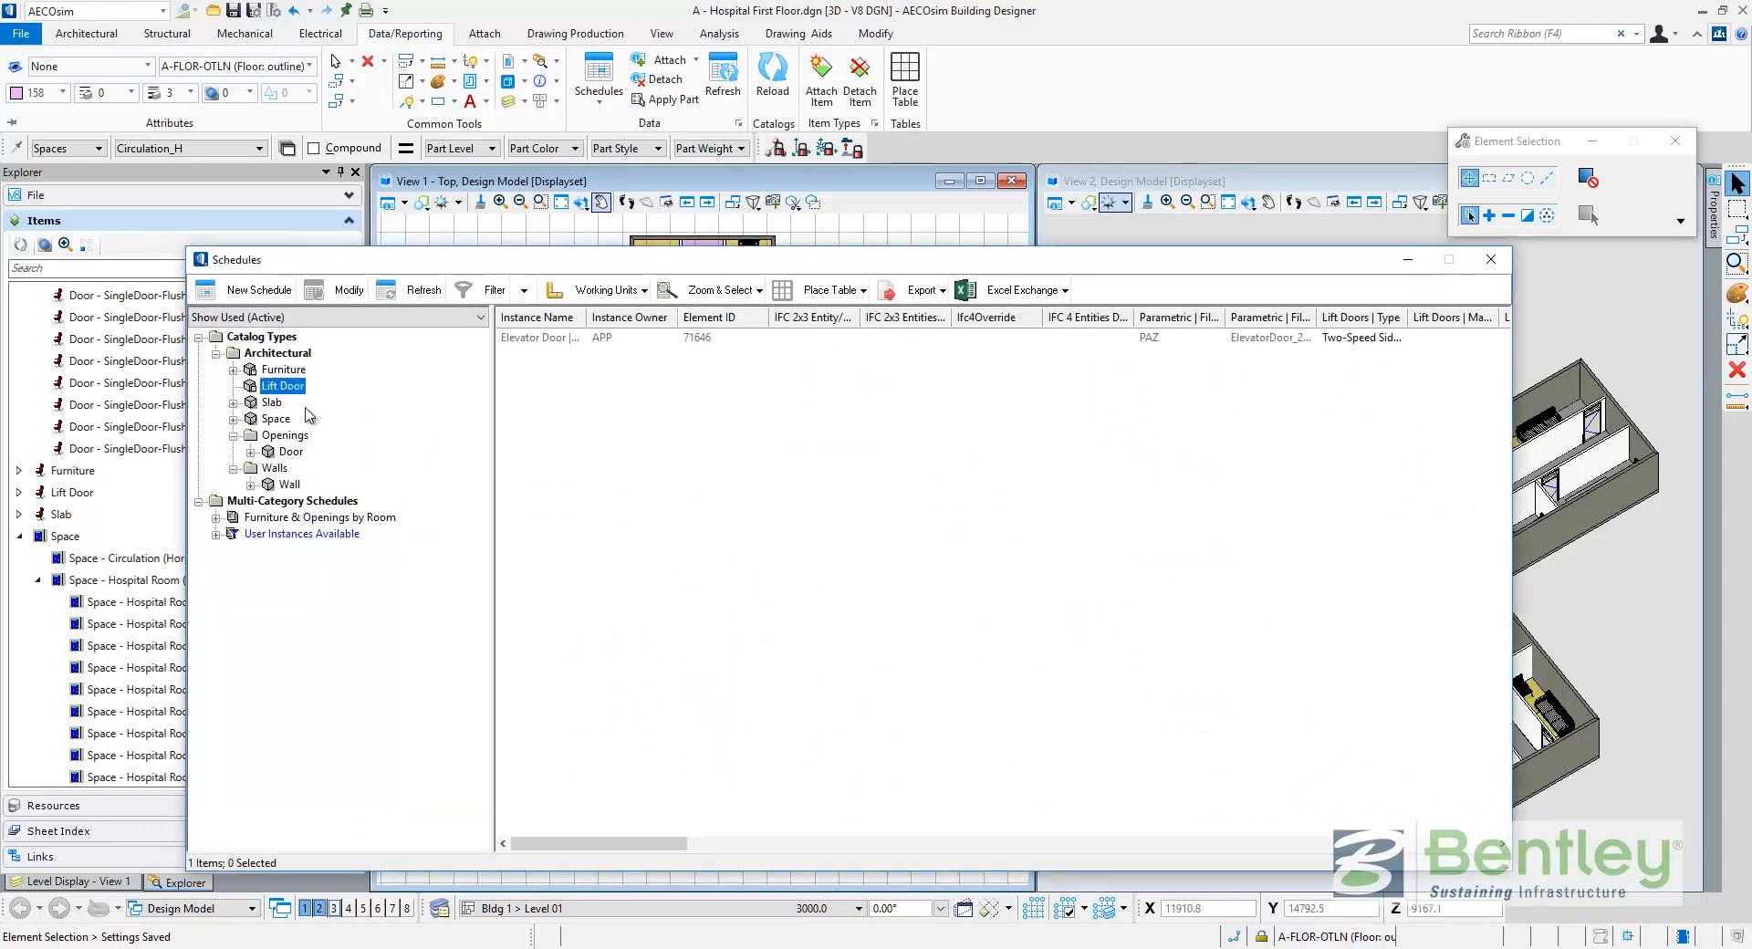
click(290, 453)
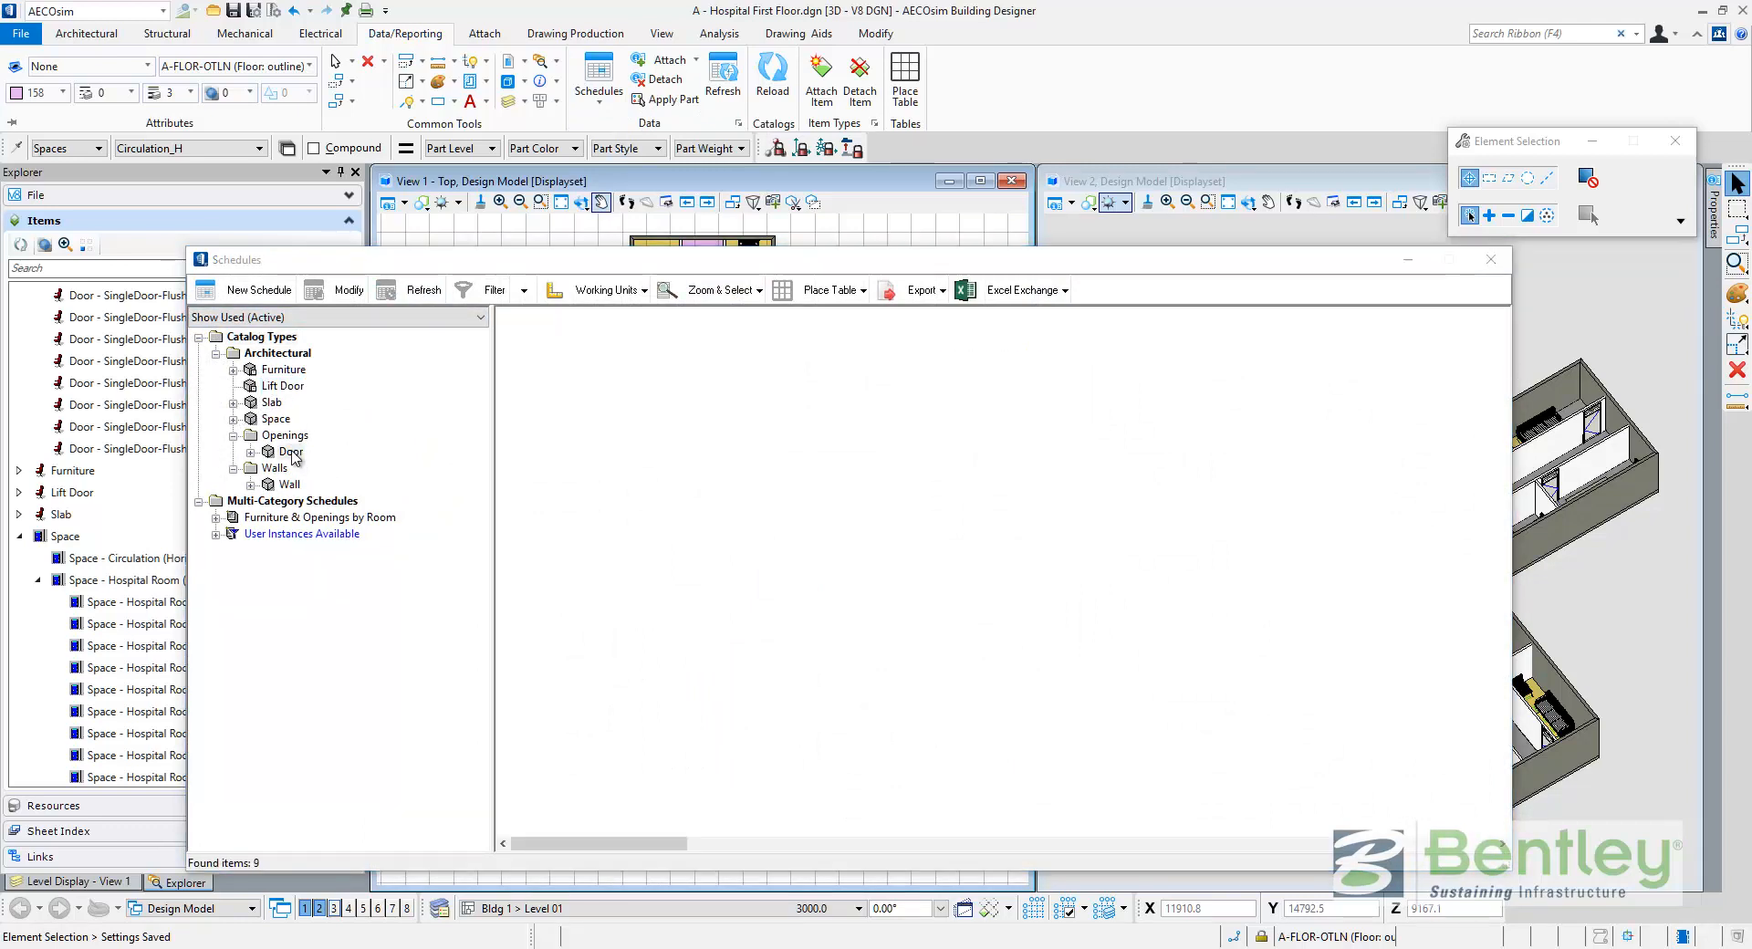
click(272, 421)
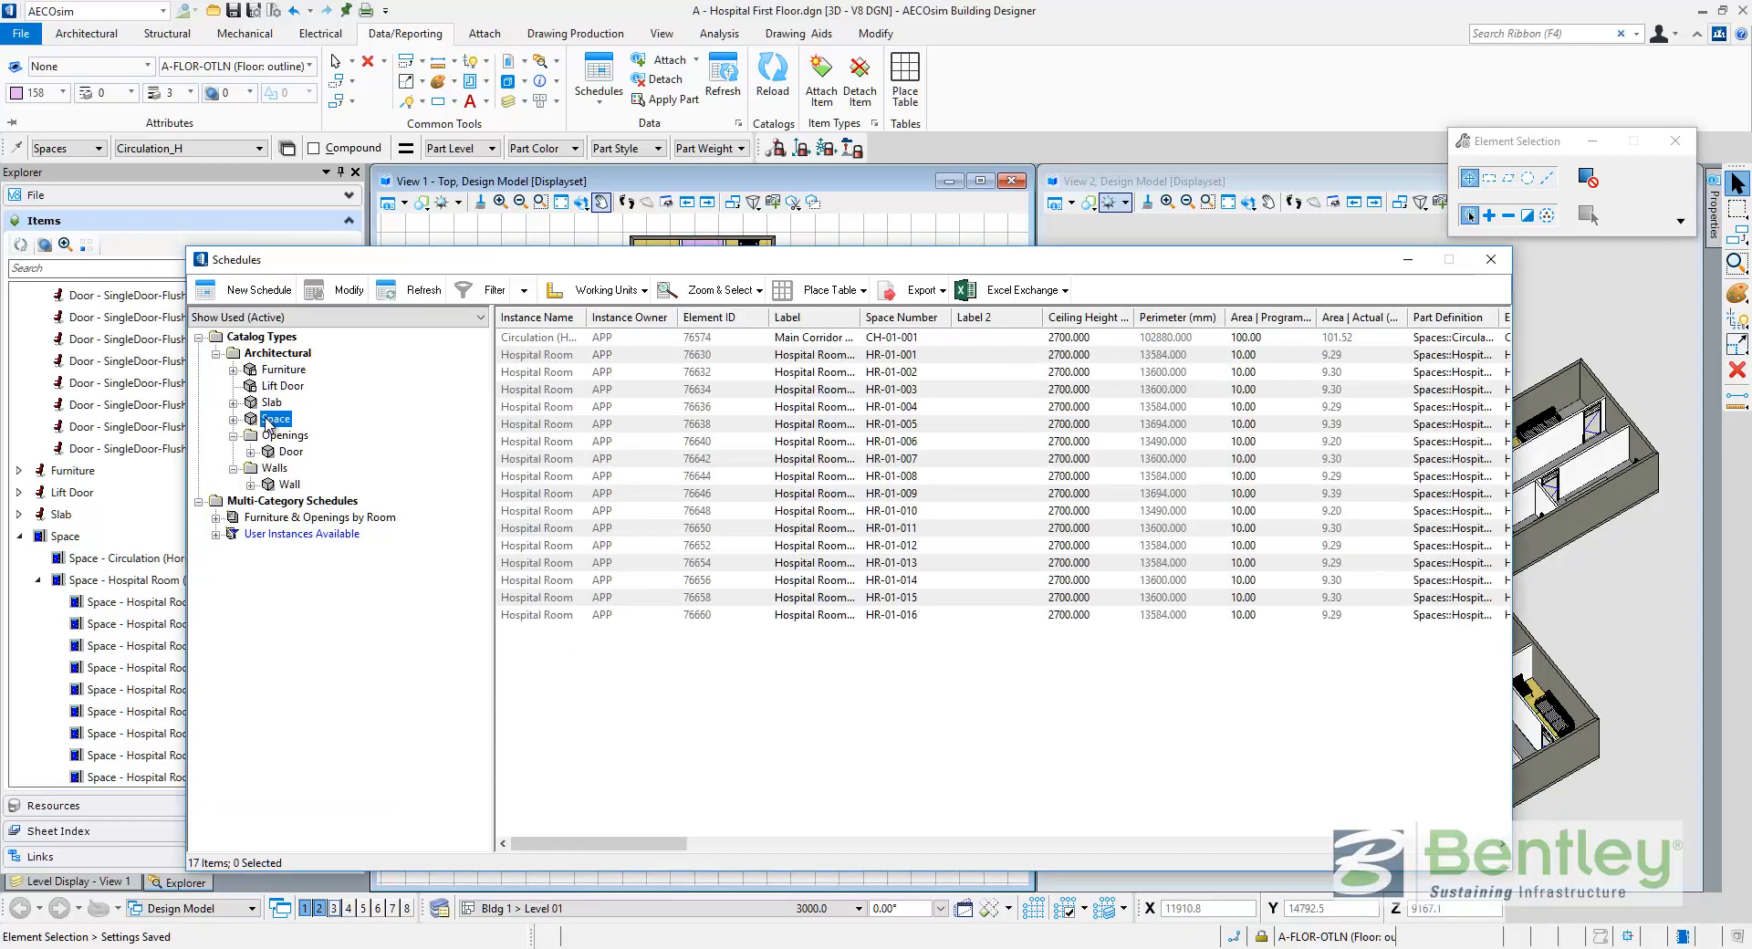
Review the Furniture & Openings by Room schedule's catalog types, properties, filters, sorting, formatting and Excel export settings, and close its properties
right_click(273, 520)
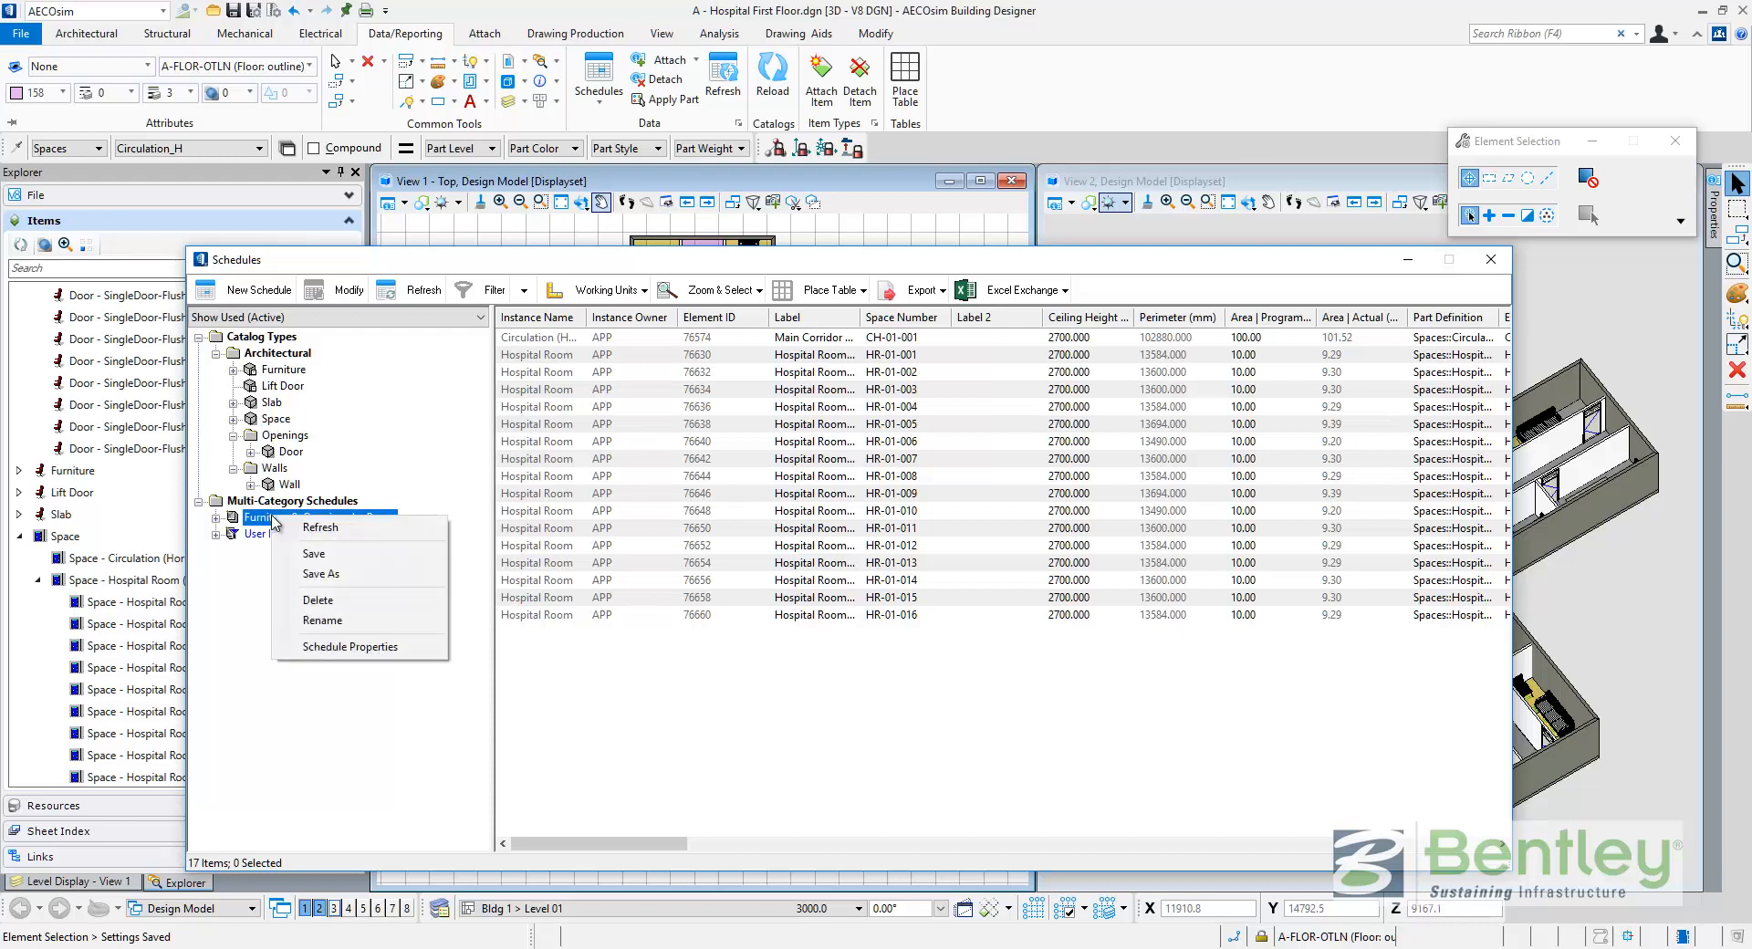
click(329, 647)
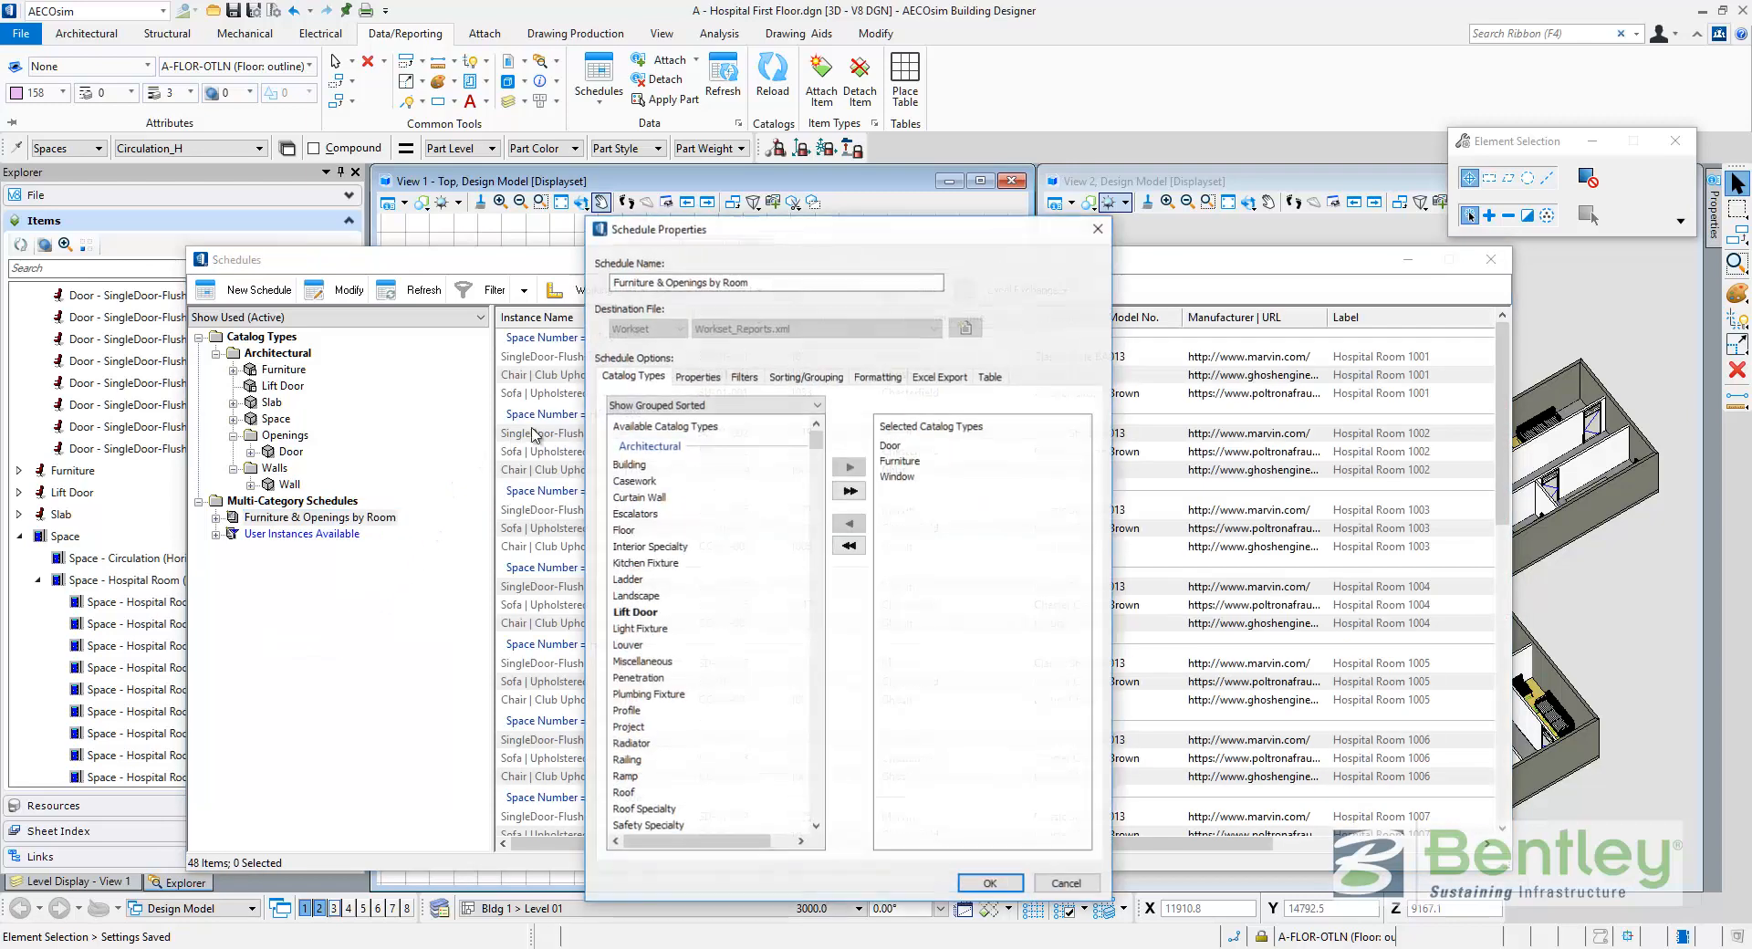
drag(716, 229, 588, 218)
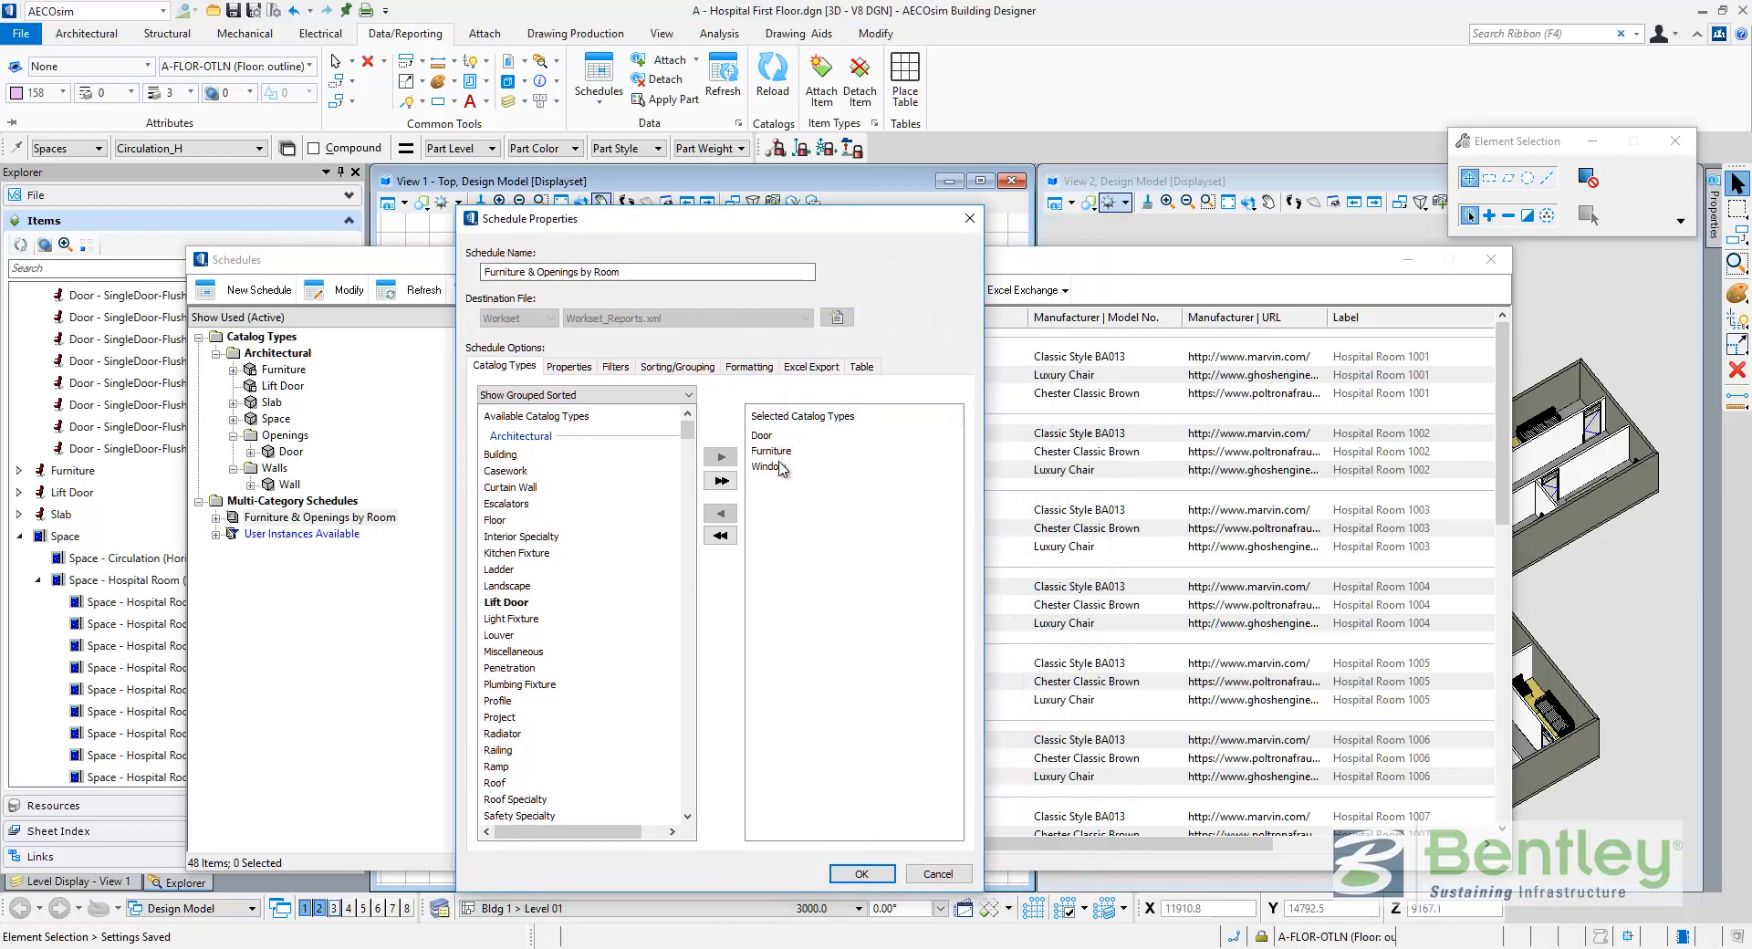
click(568, 367)
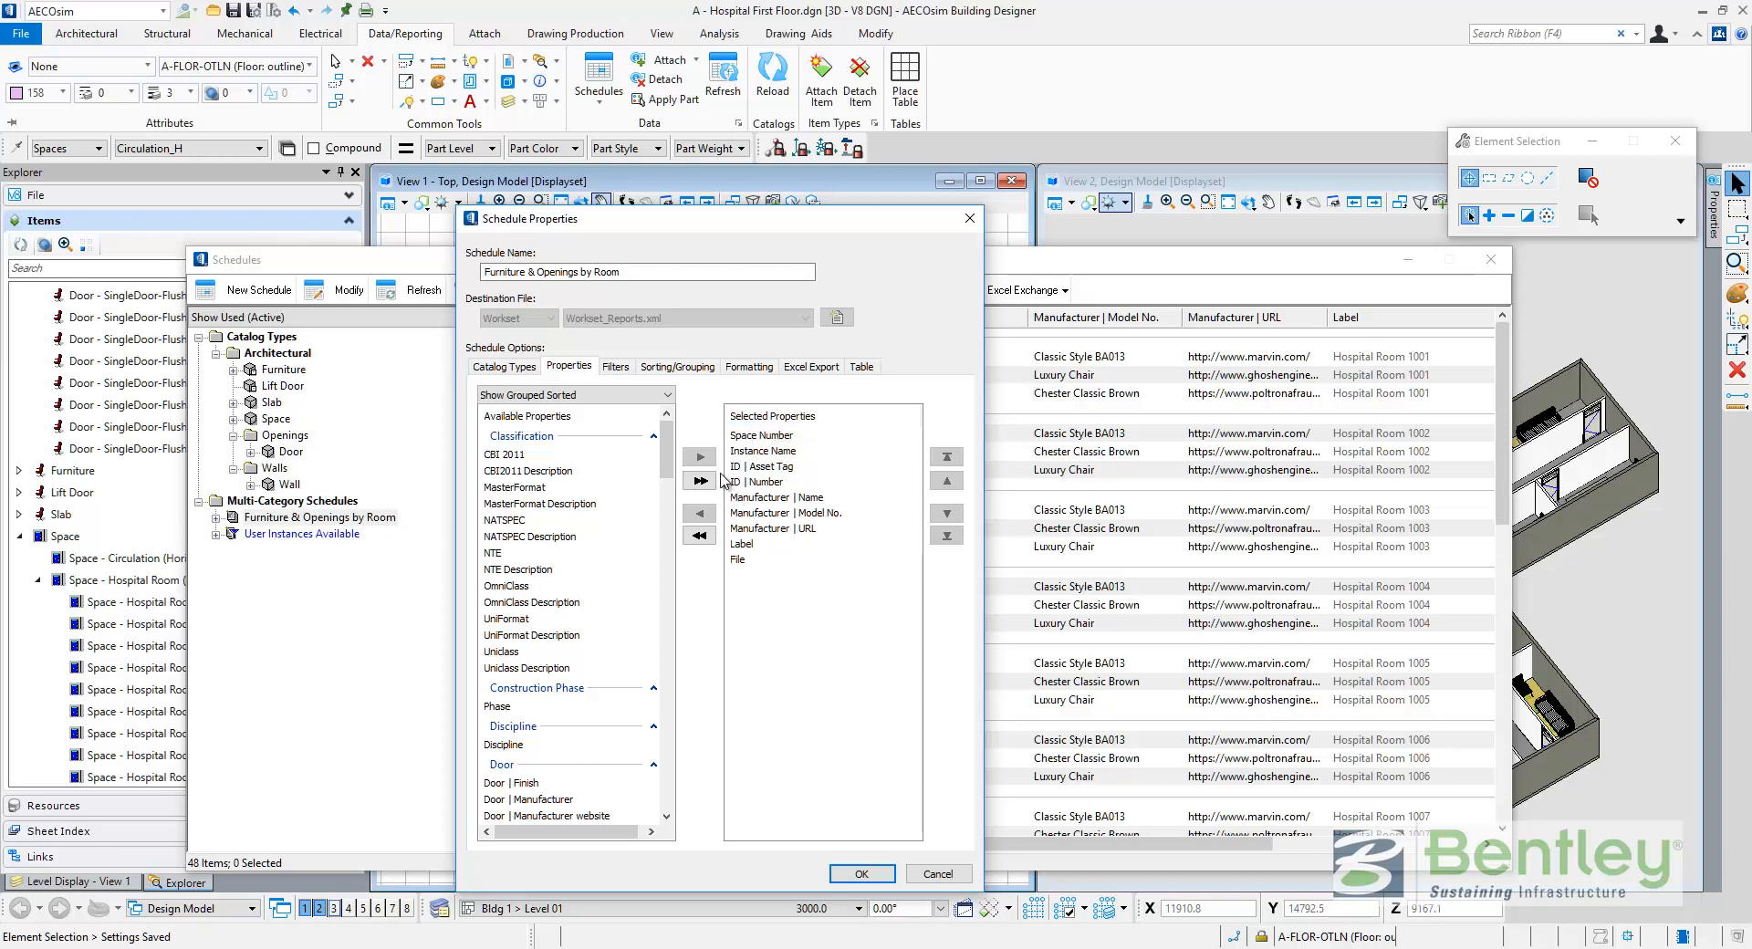
click(617, 368)
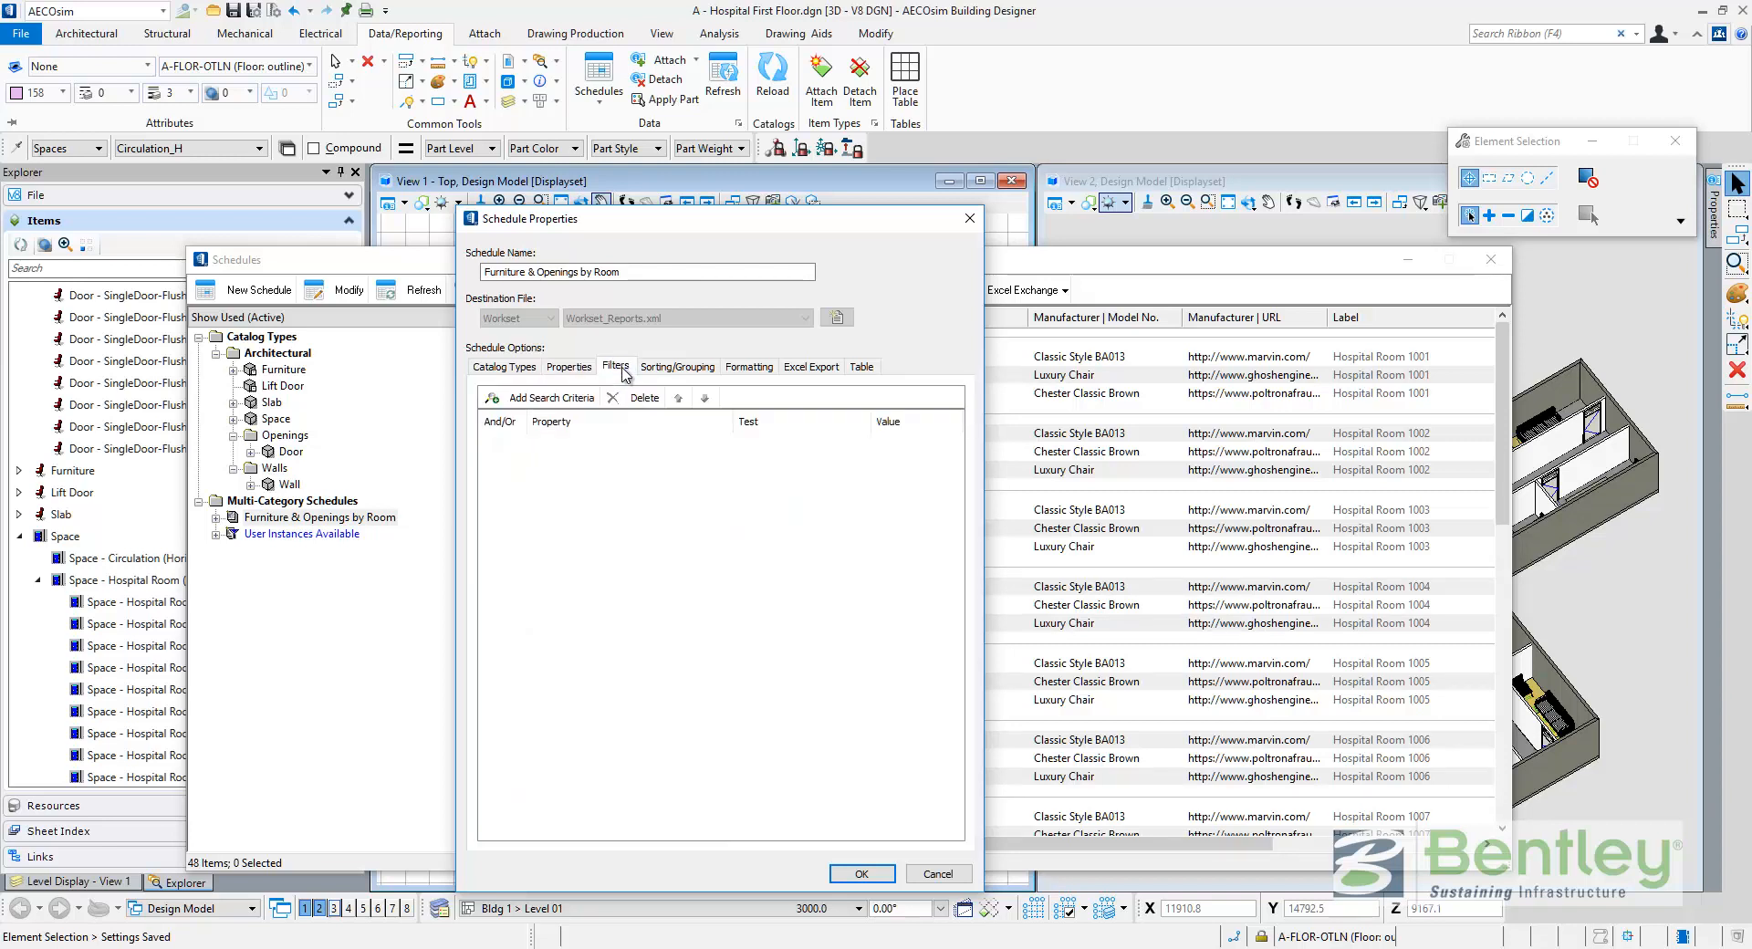
click(665, 369)
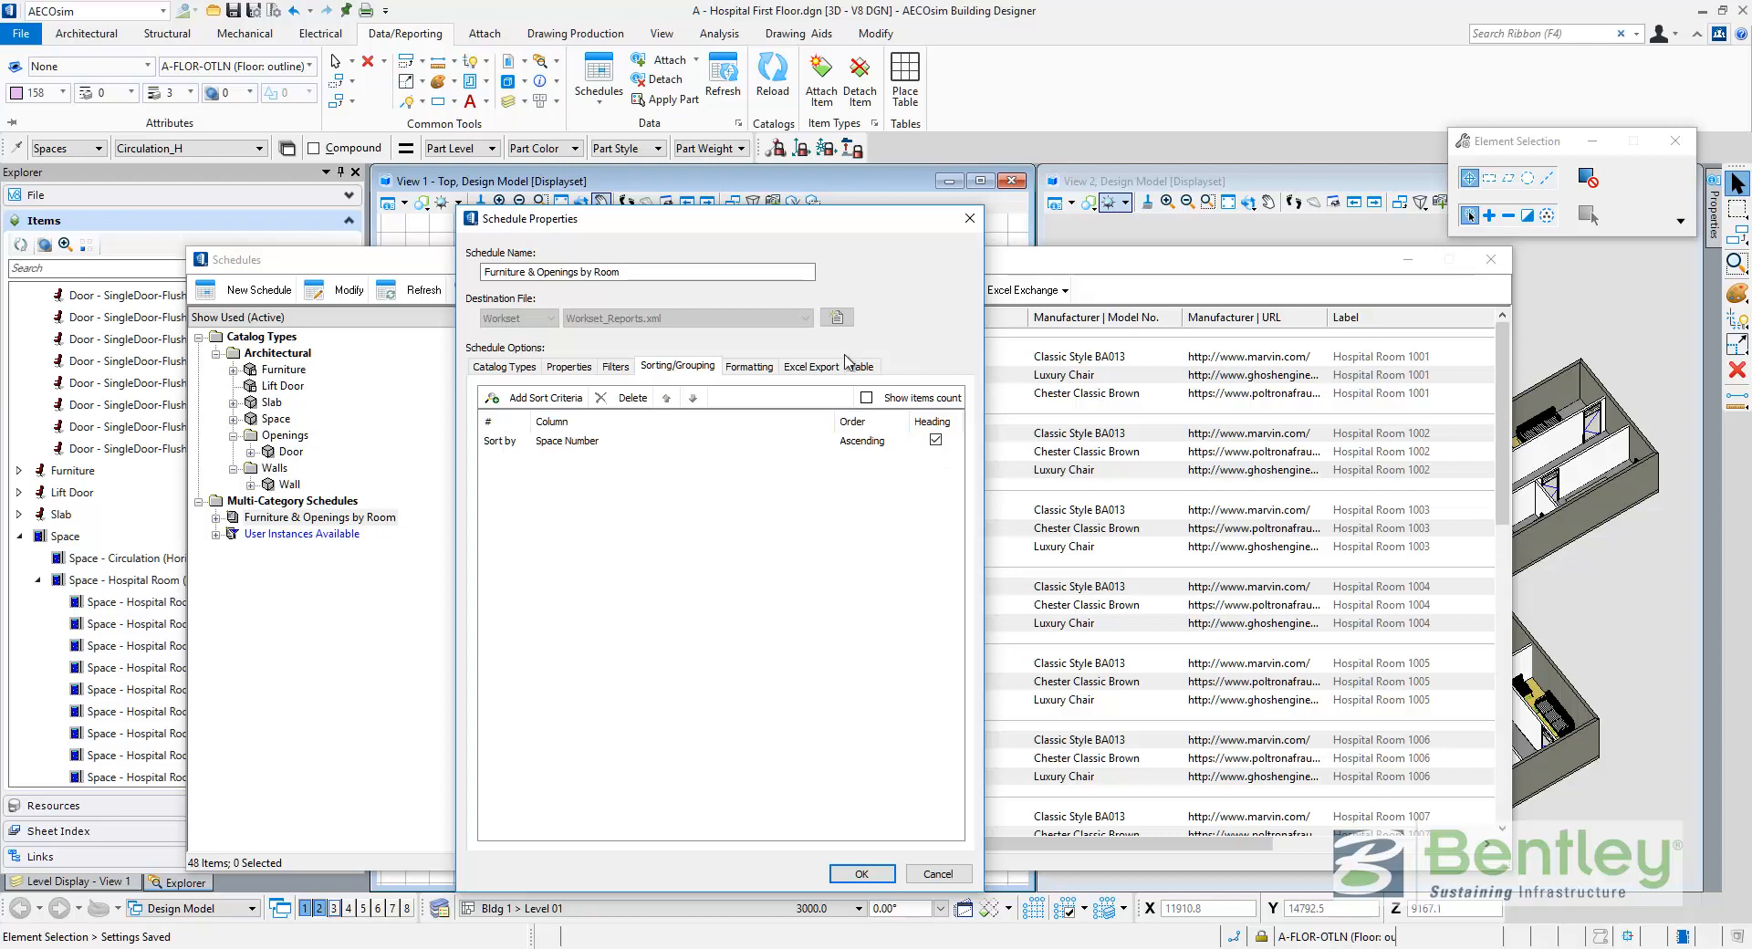
click(747, 369)
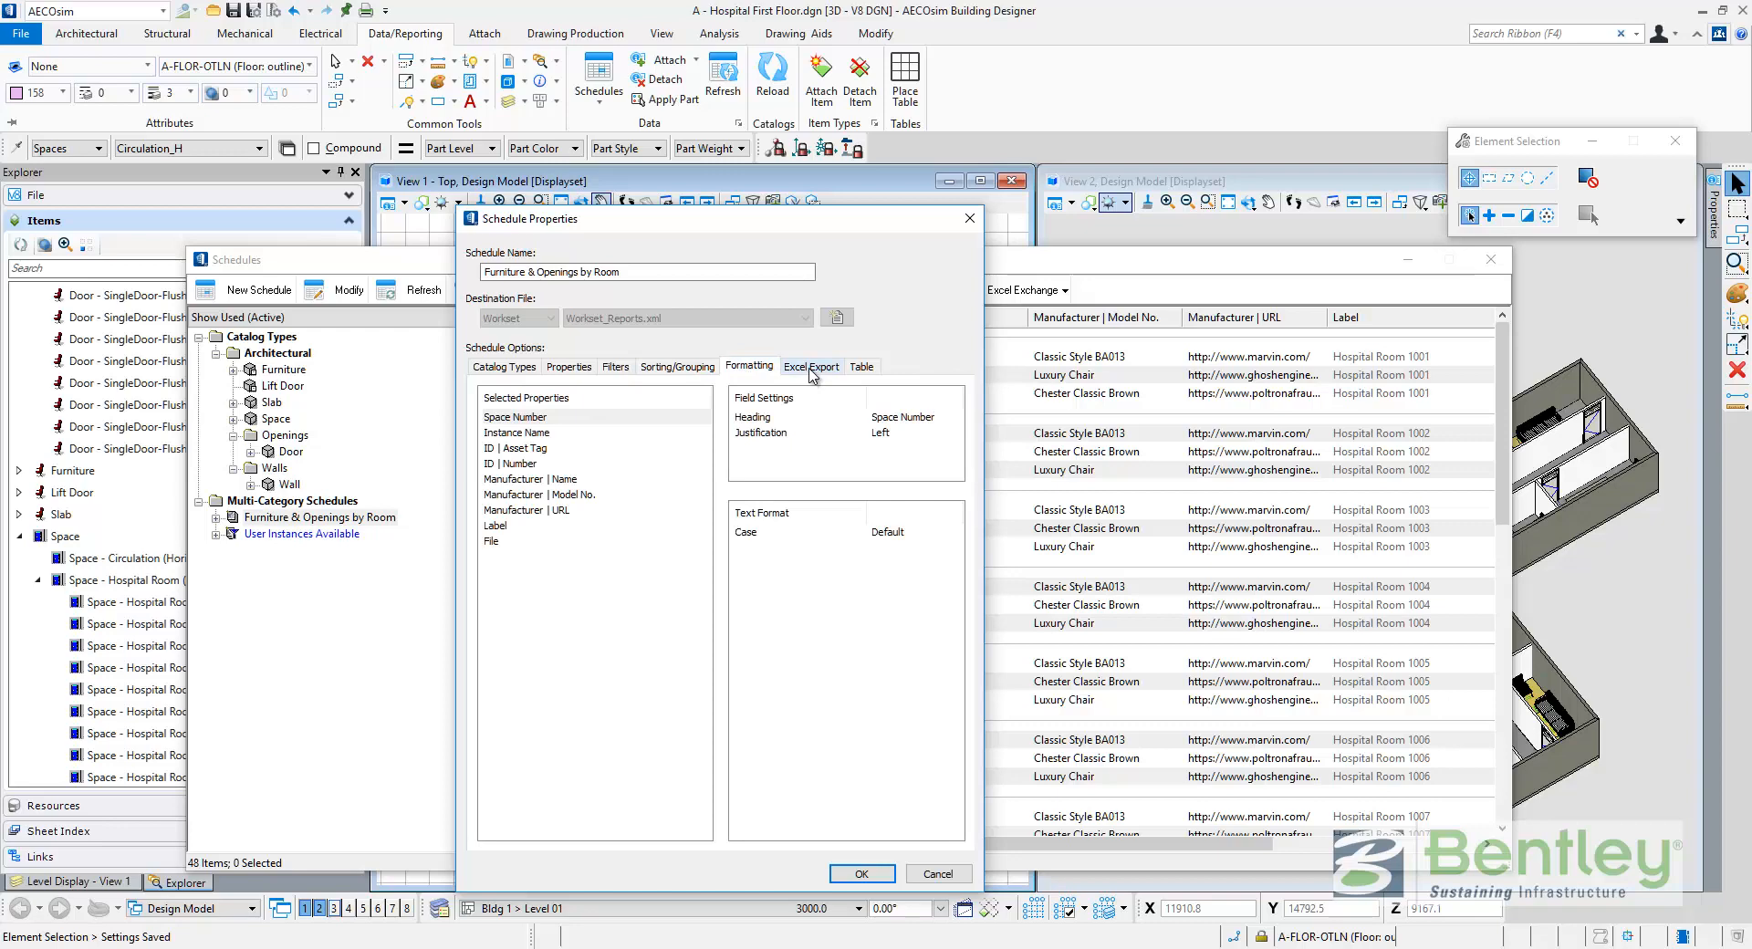
click(811, 373)
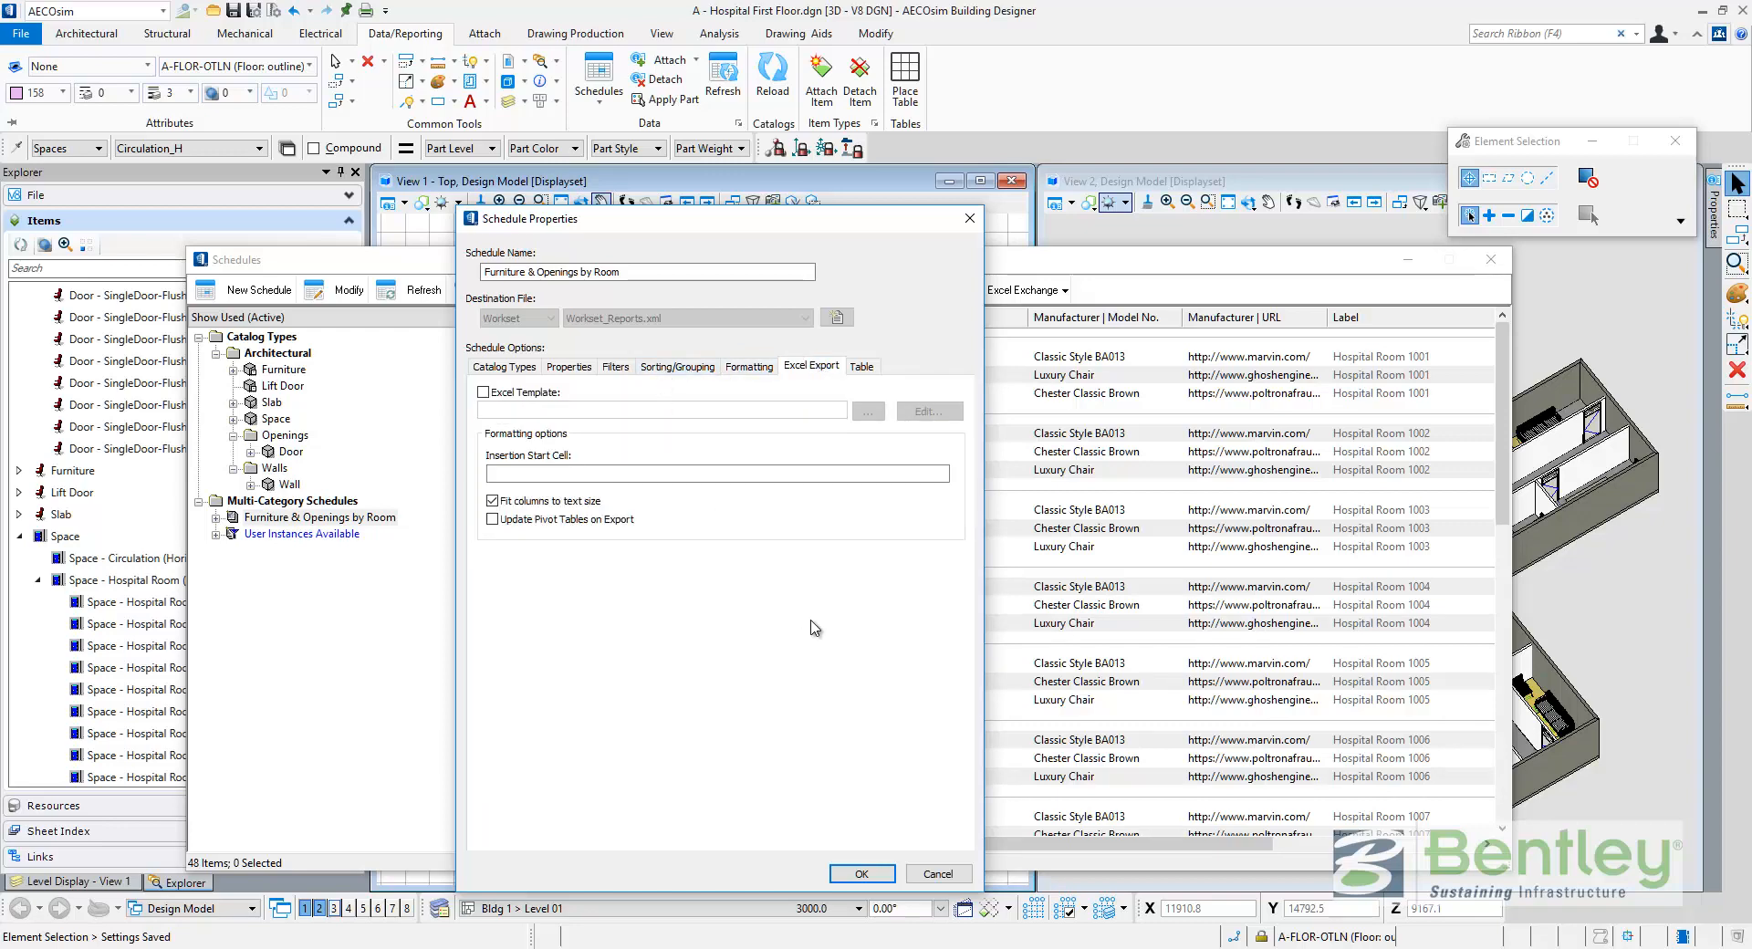
click(890, 871)
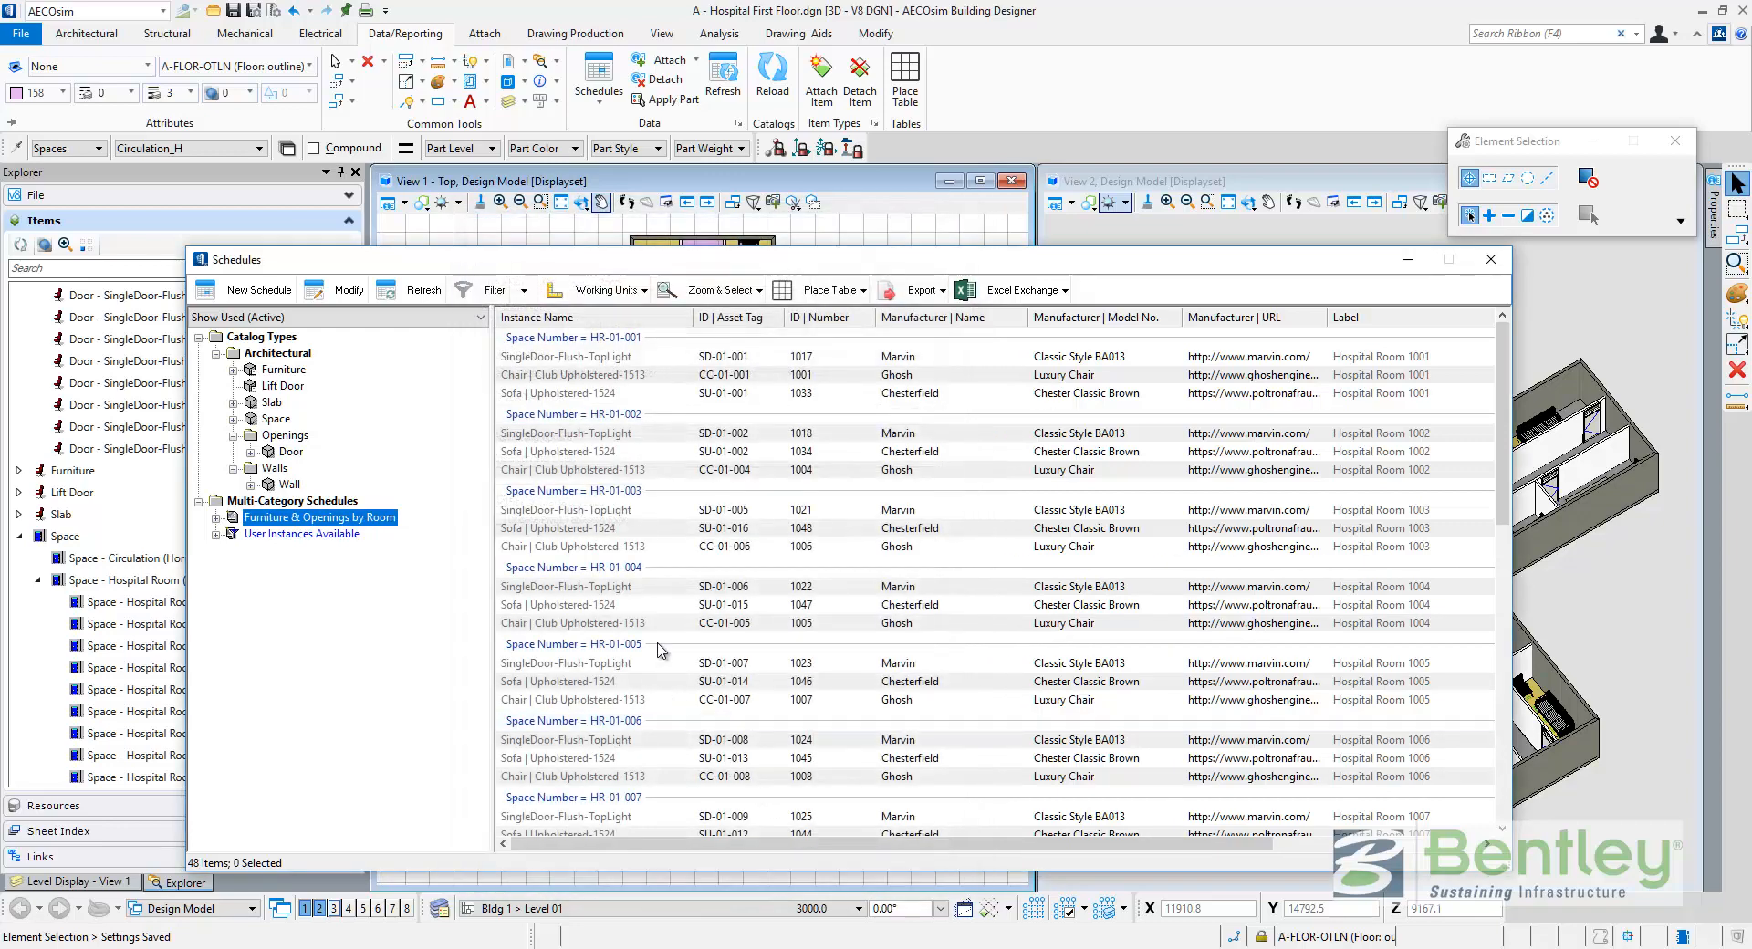
Examine the door, chair and sofa entries grouped under space HR-01-001 in the Furniture & Openings by Room schedule
click(572, 360)
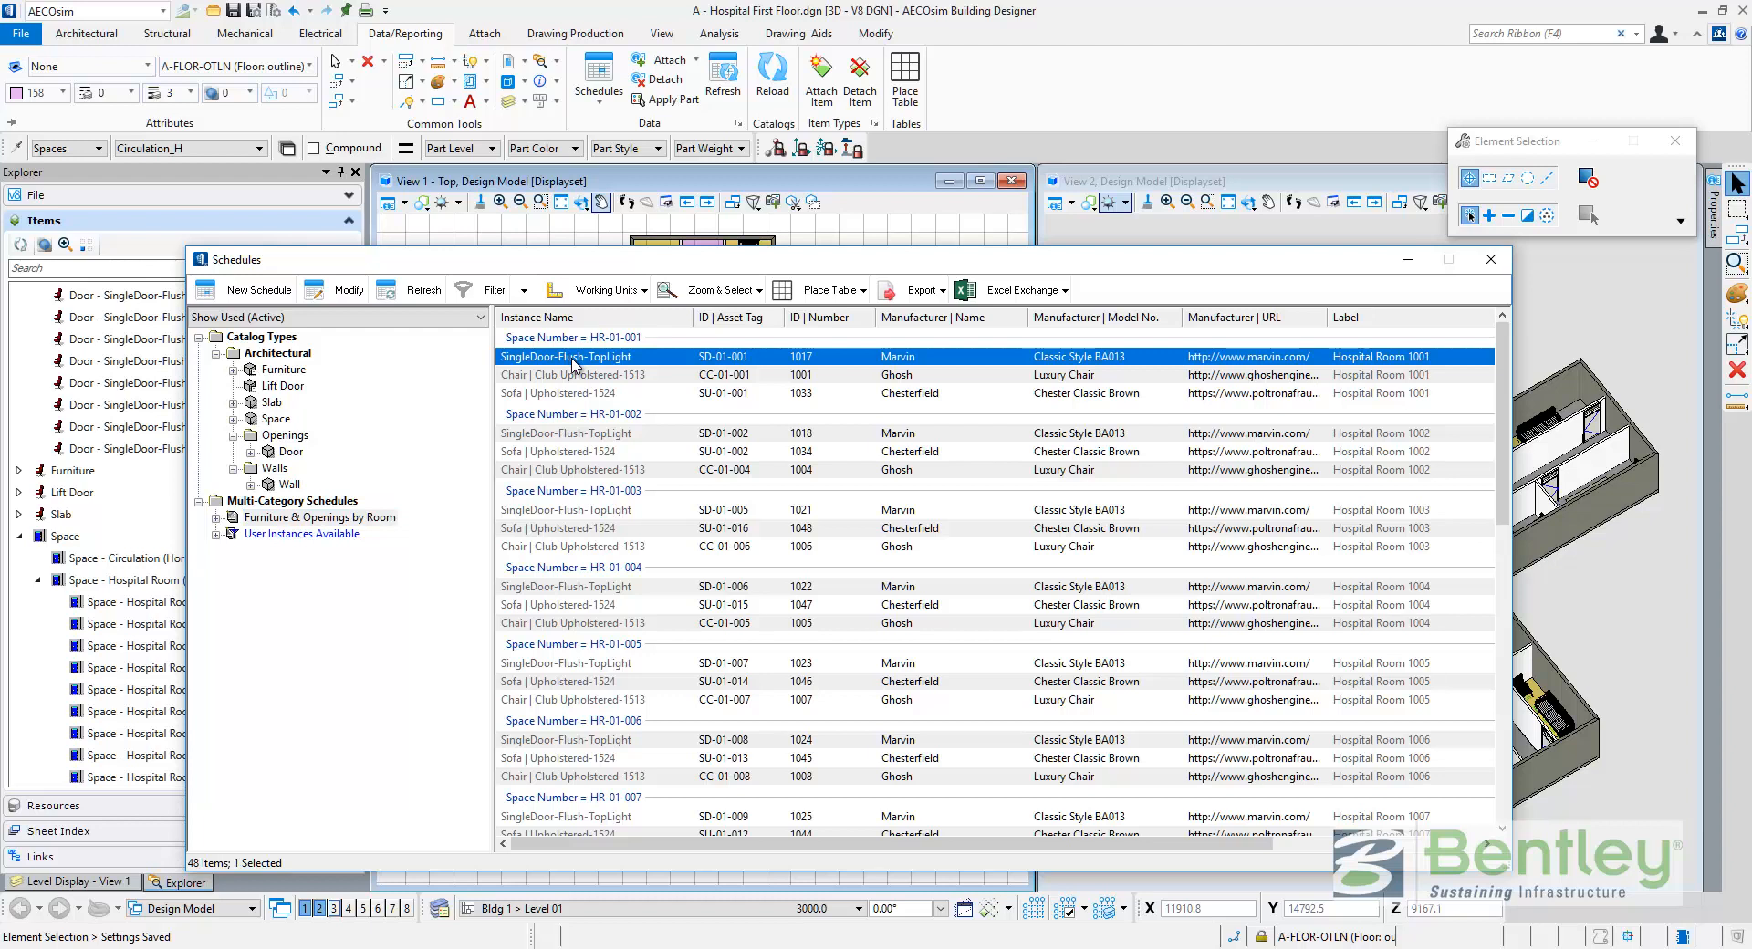
click(576, 381)
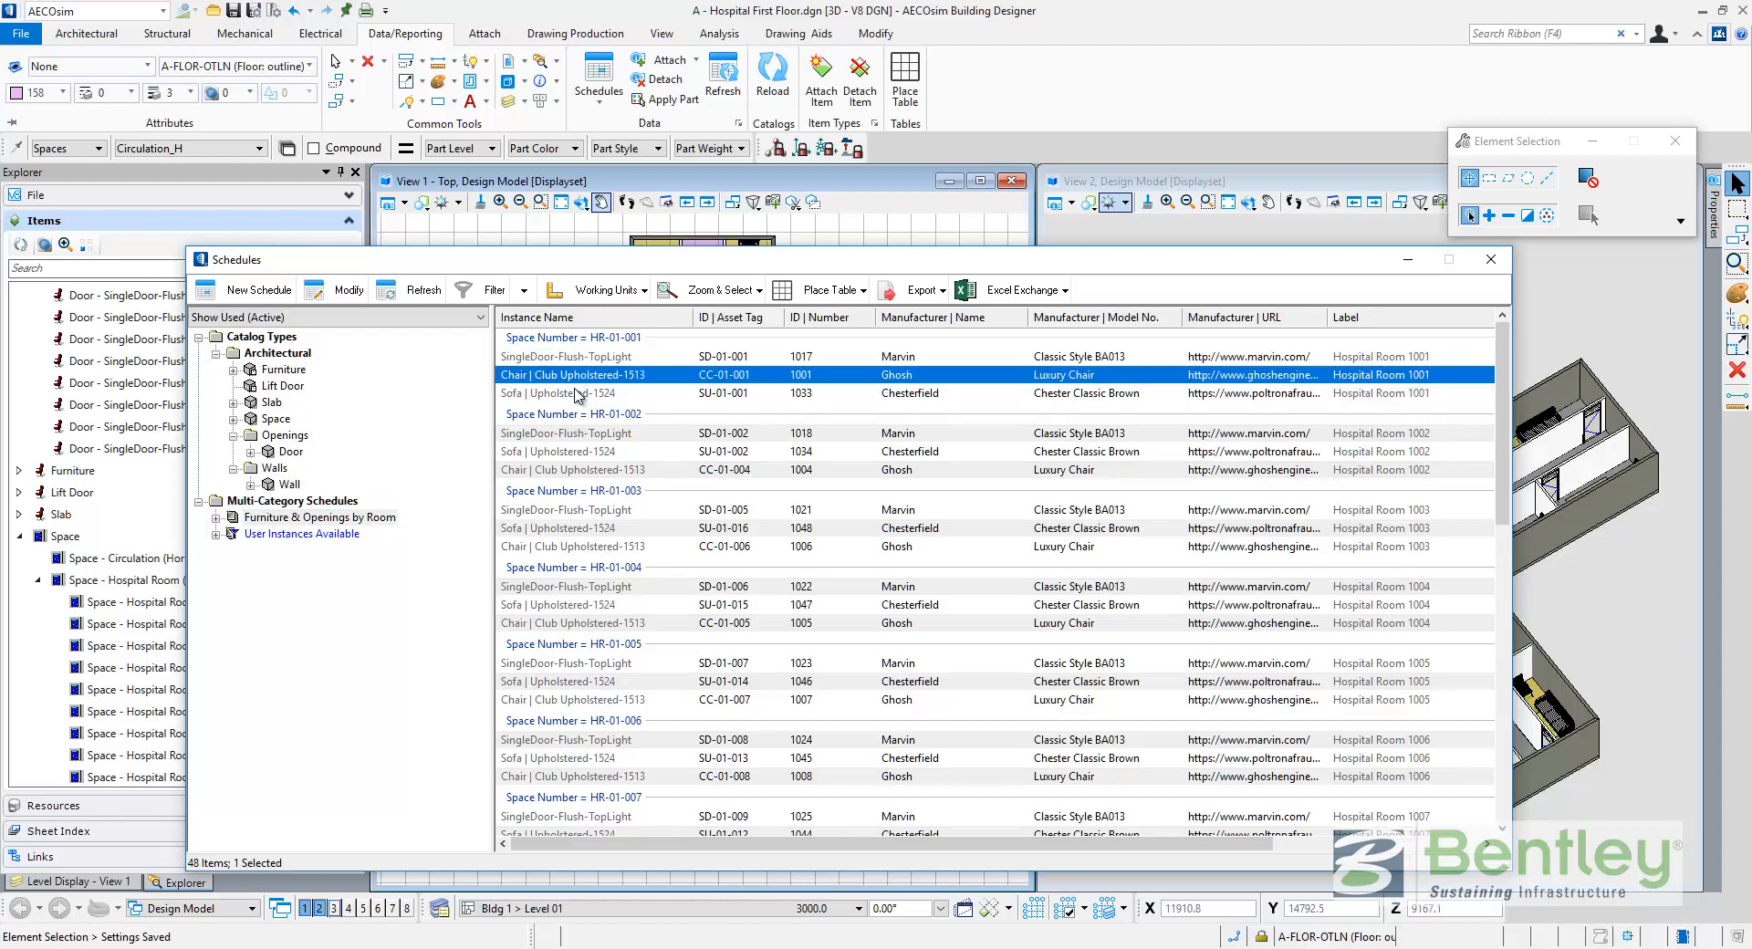
click(579, 394)
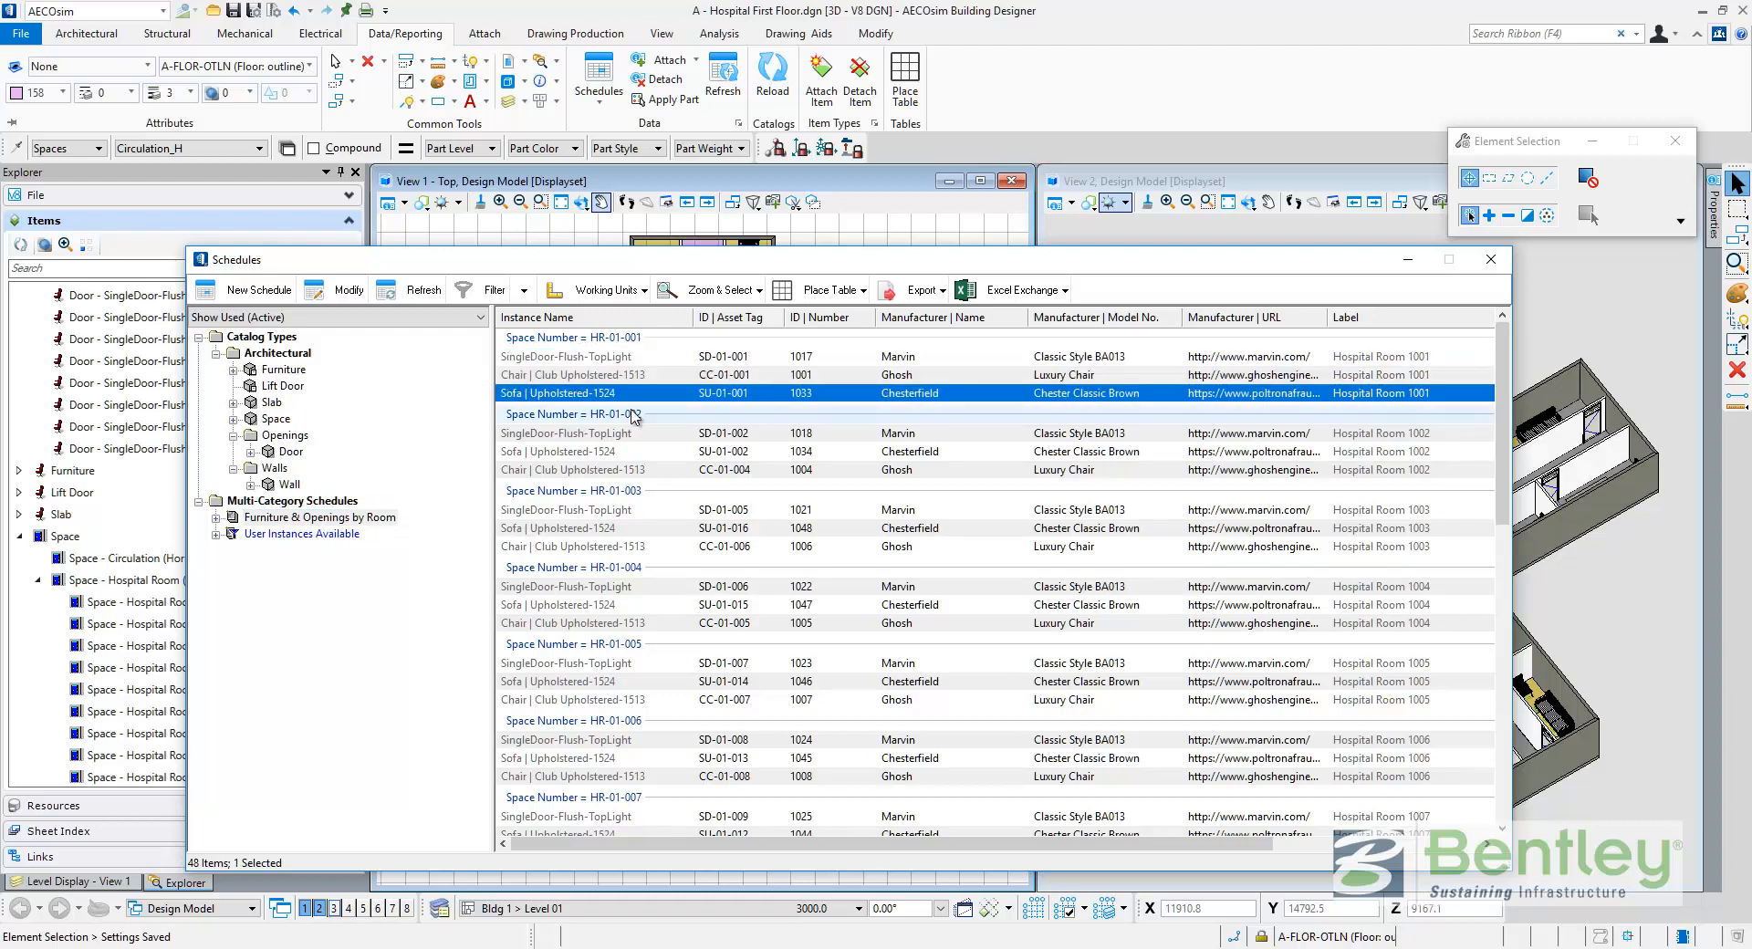
click(609, 345)
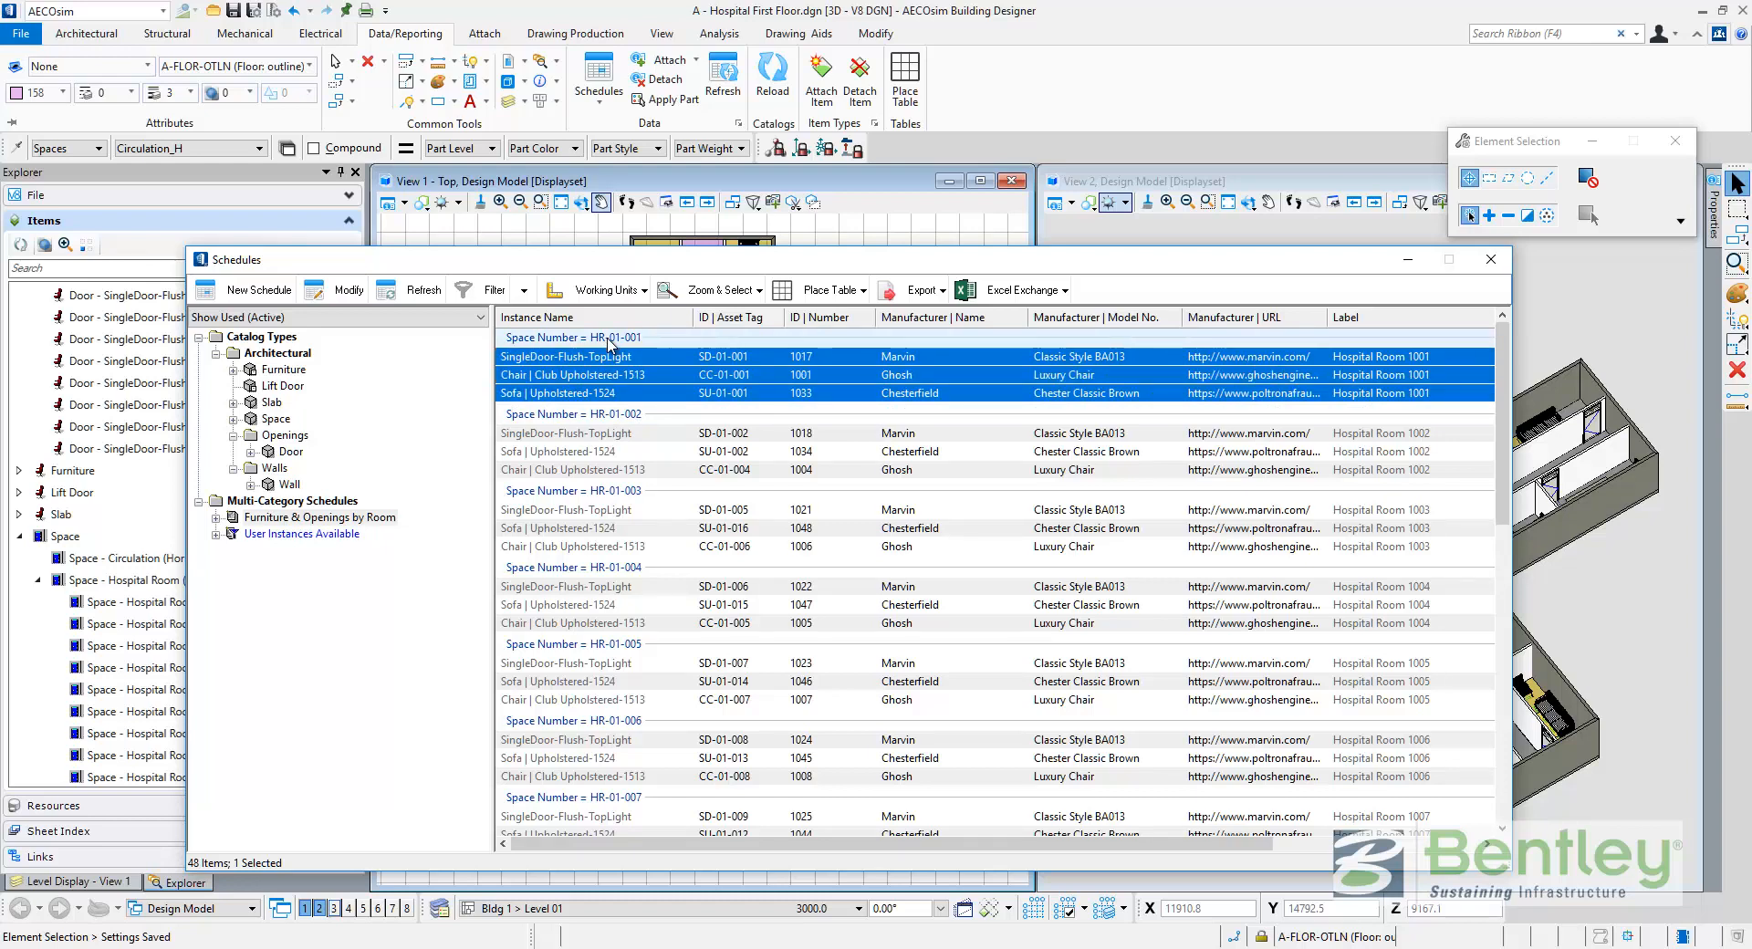
click(639, 375)
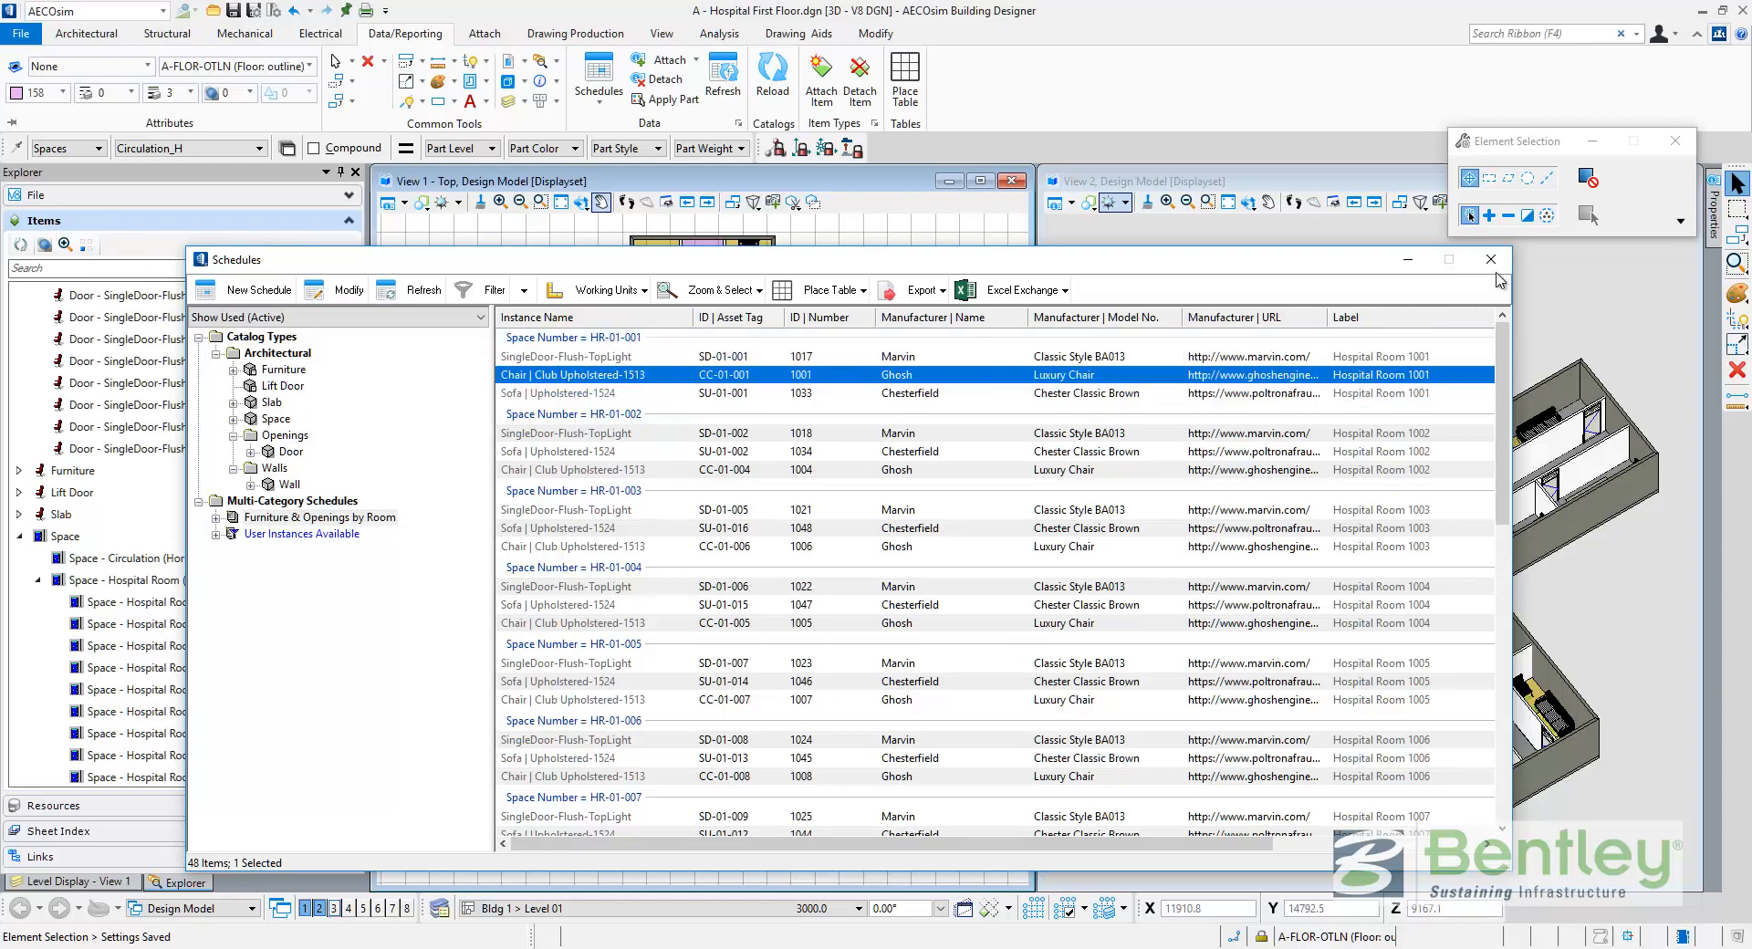
Locate Hospital Room 1010 in the plan, select the HR-01-010 group in the schedule, and put the schedule away
drag(1350, 273, 1522, 831)
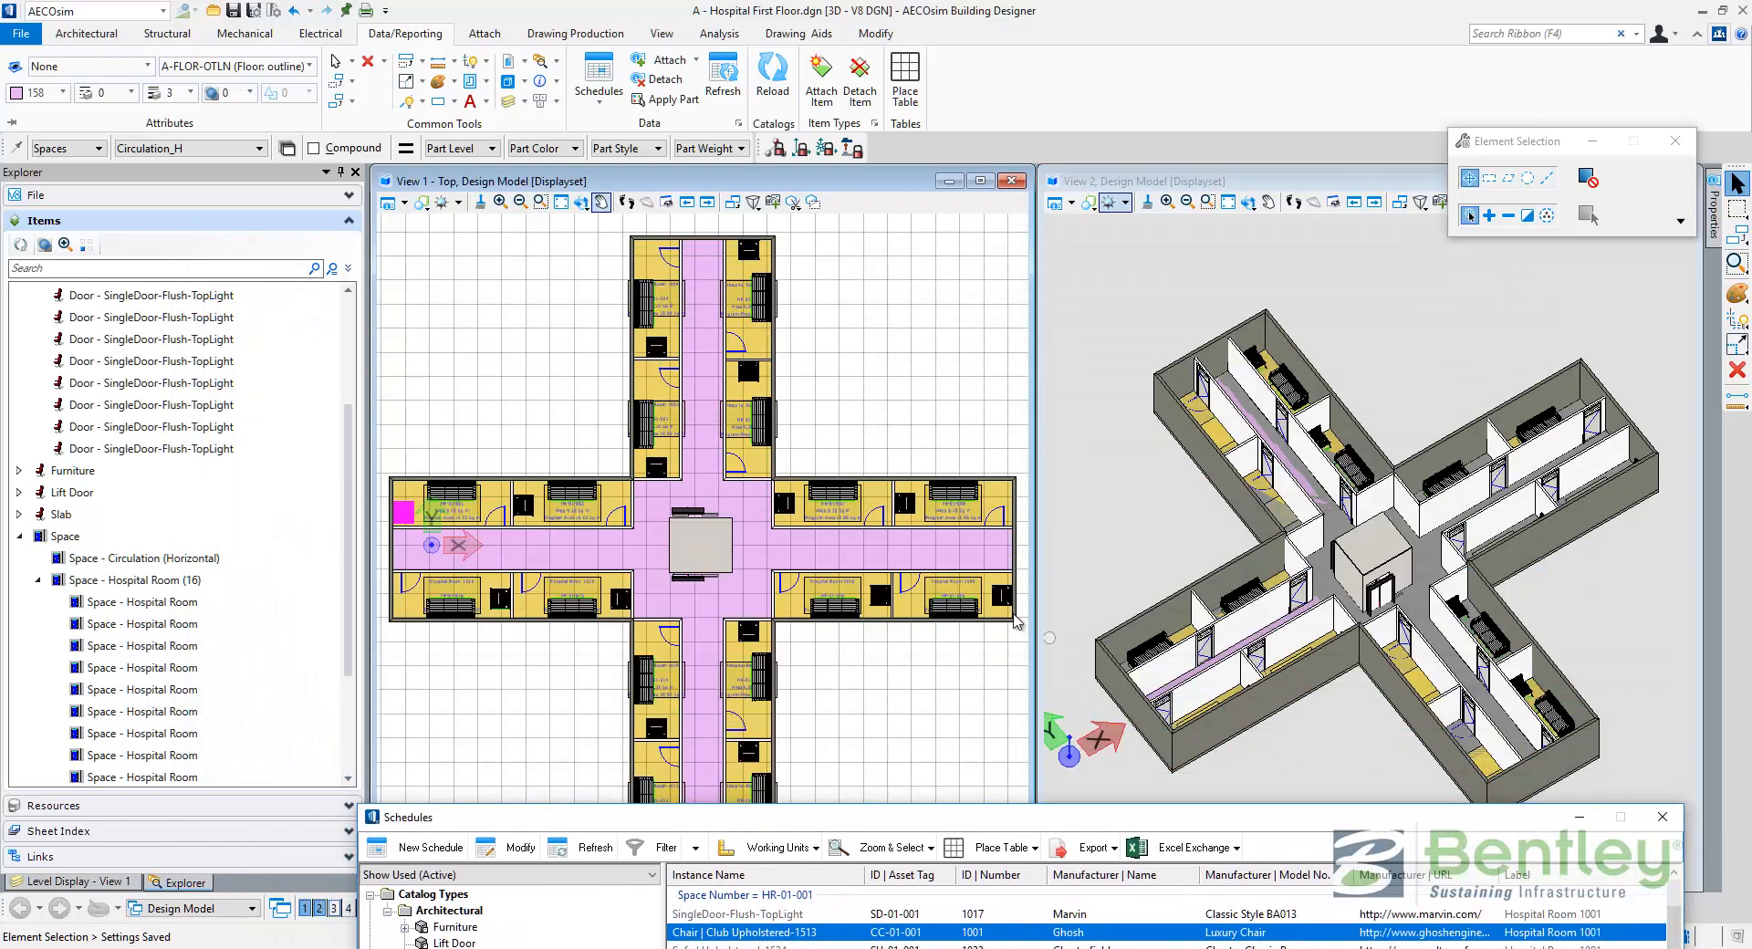
scroll(857, 600, up, 5)
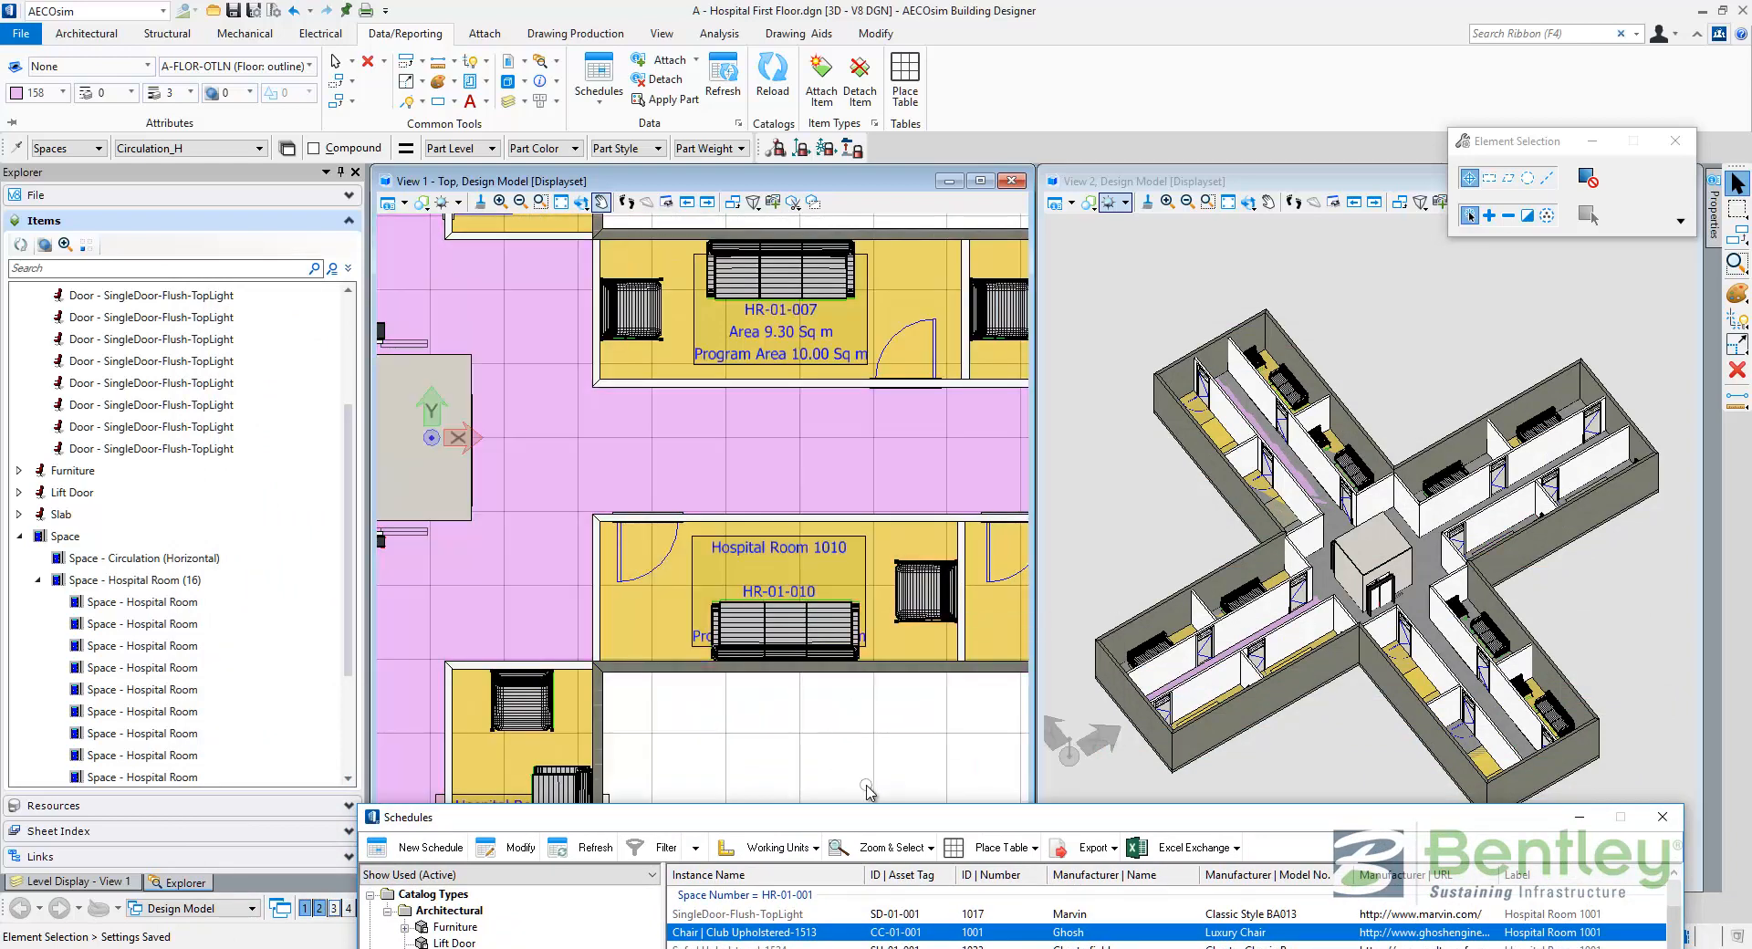
drag(890, 817, 808, 138)
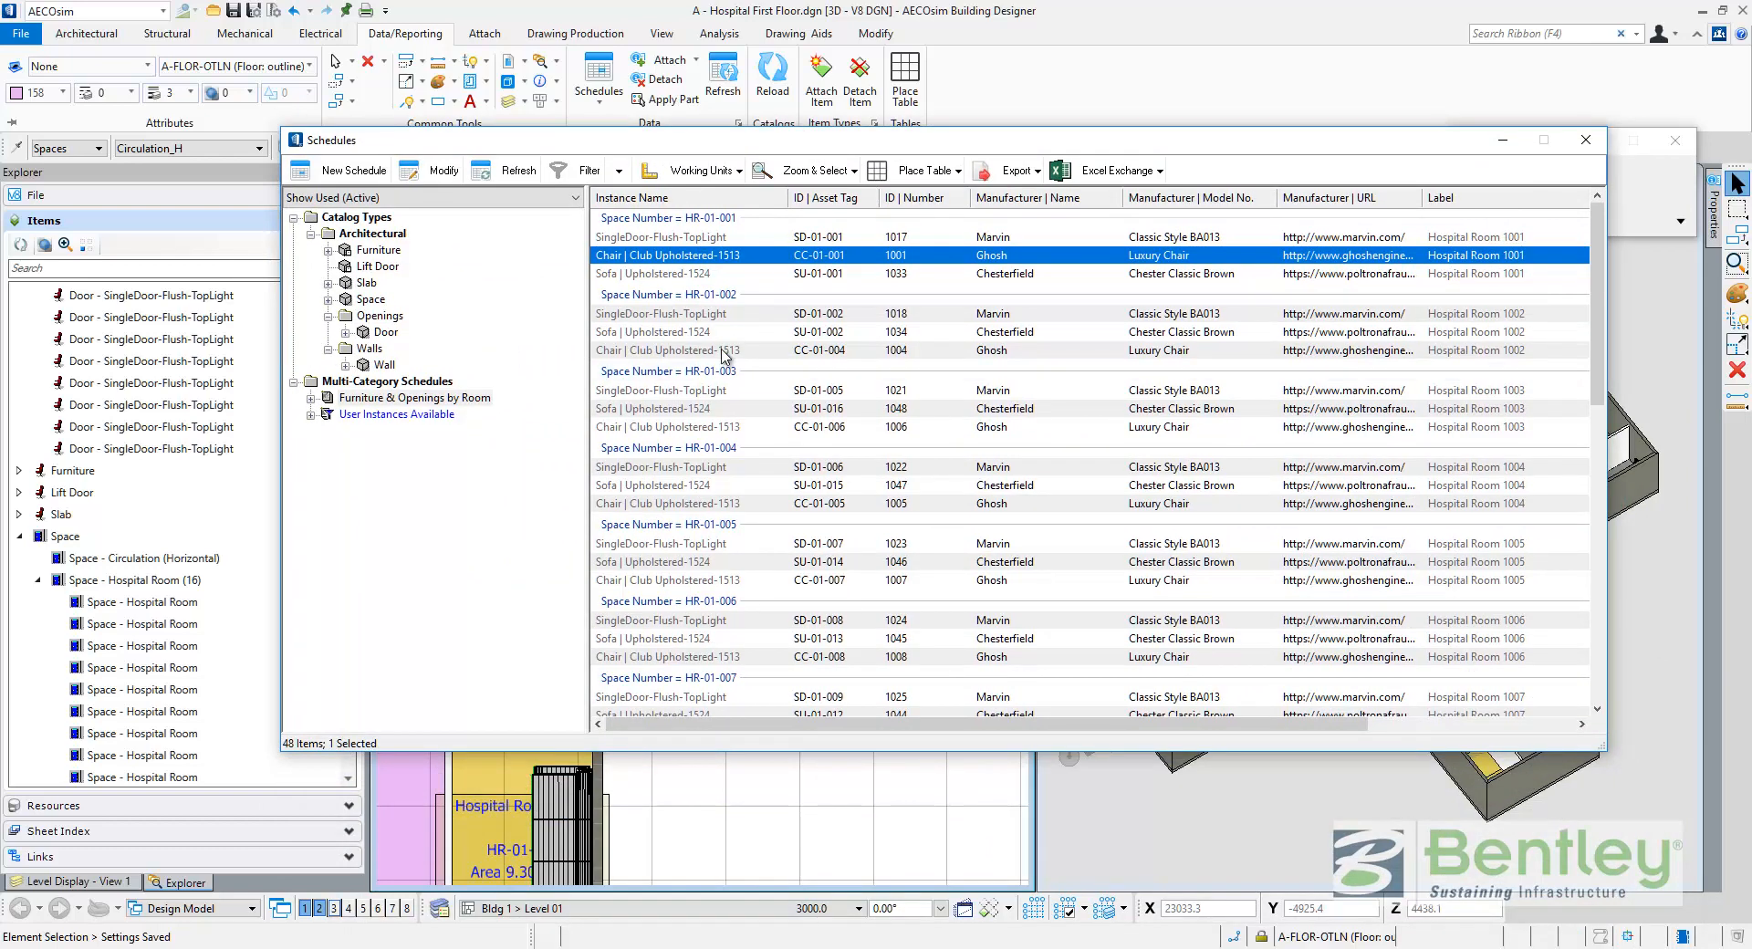
scroll(712, 375, down, 3)
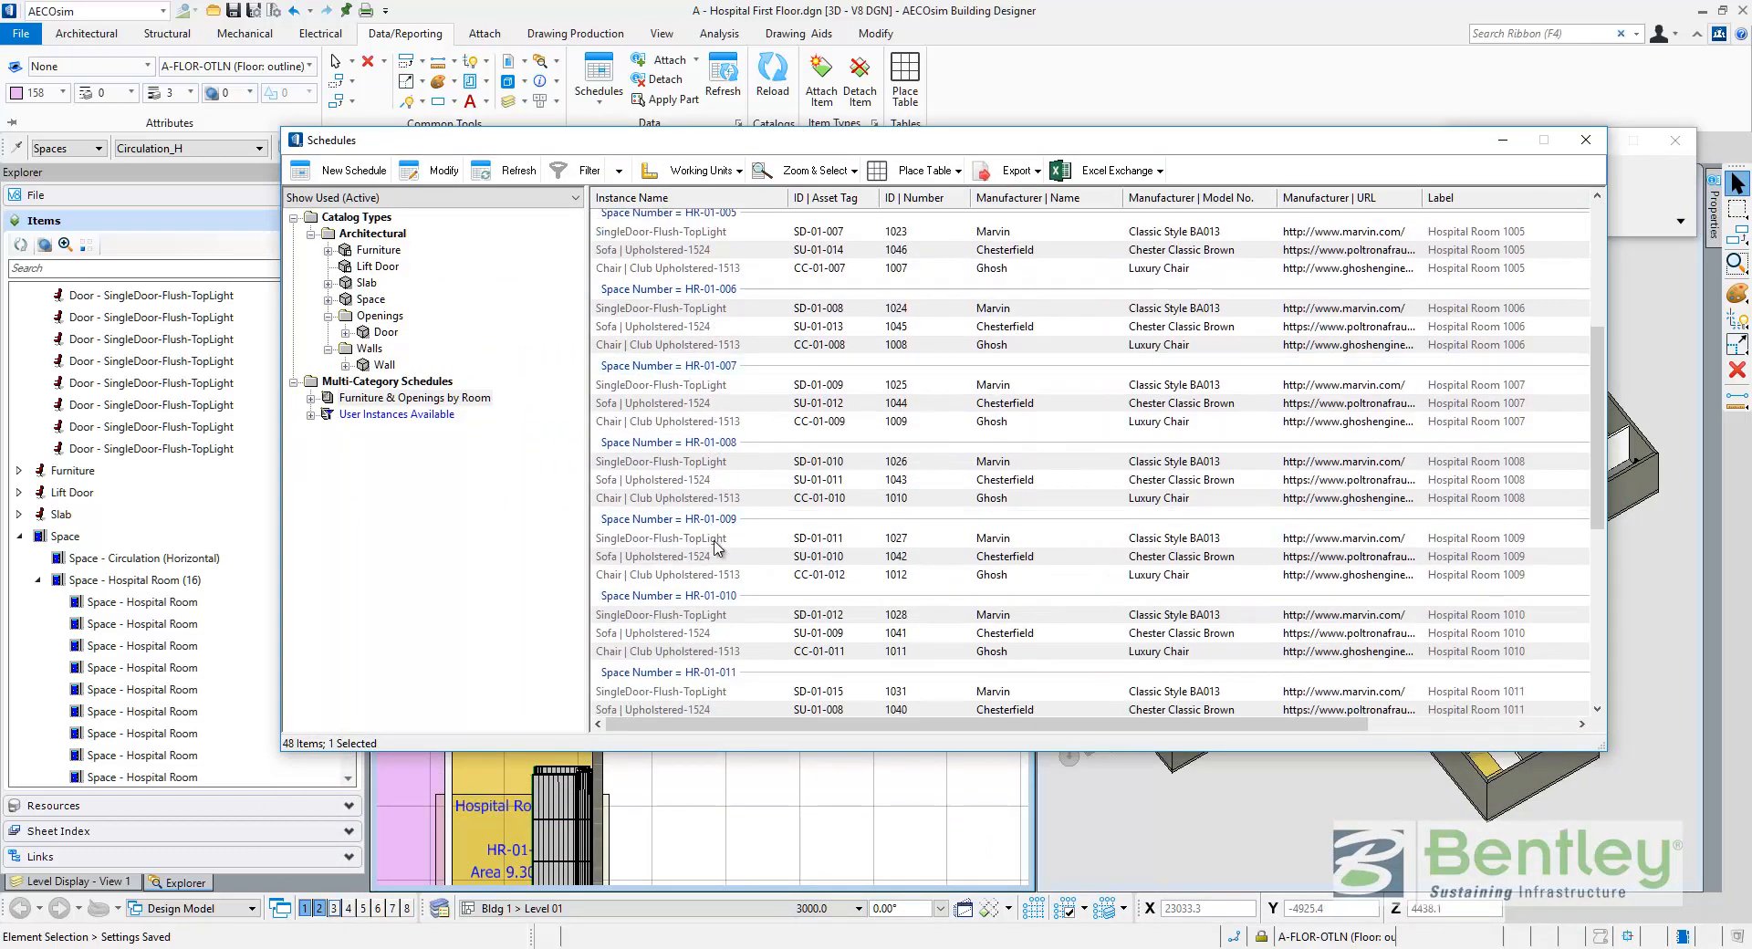
scroll(712, 475, down, 1)
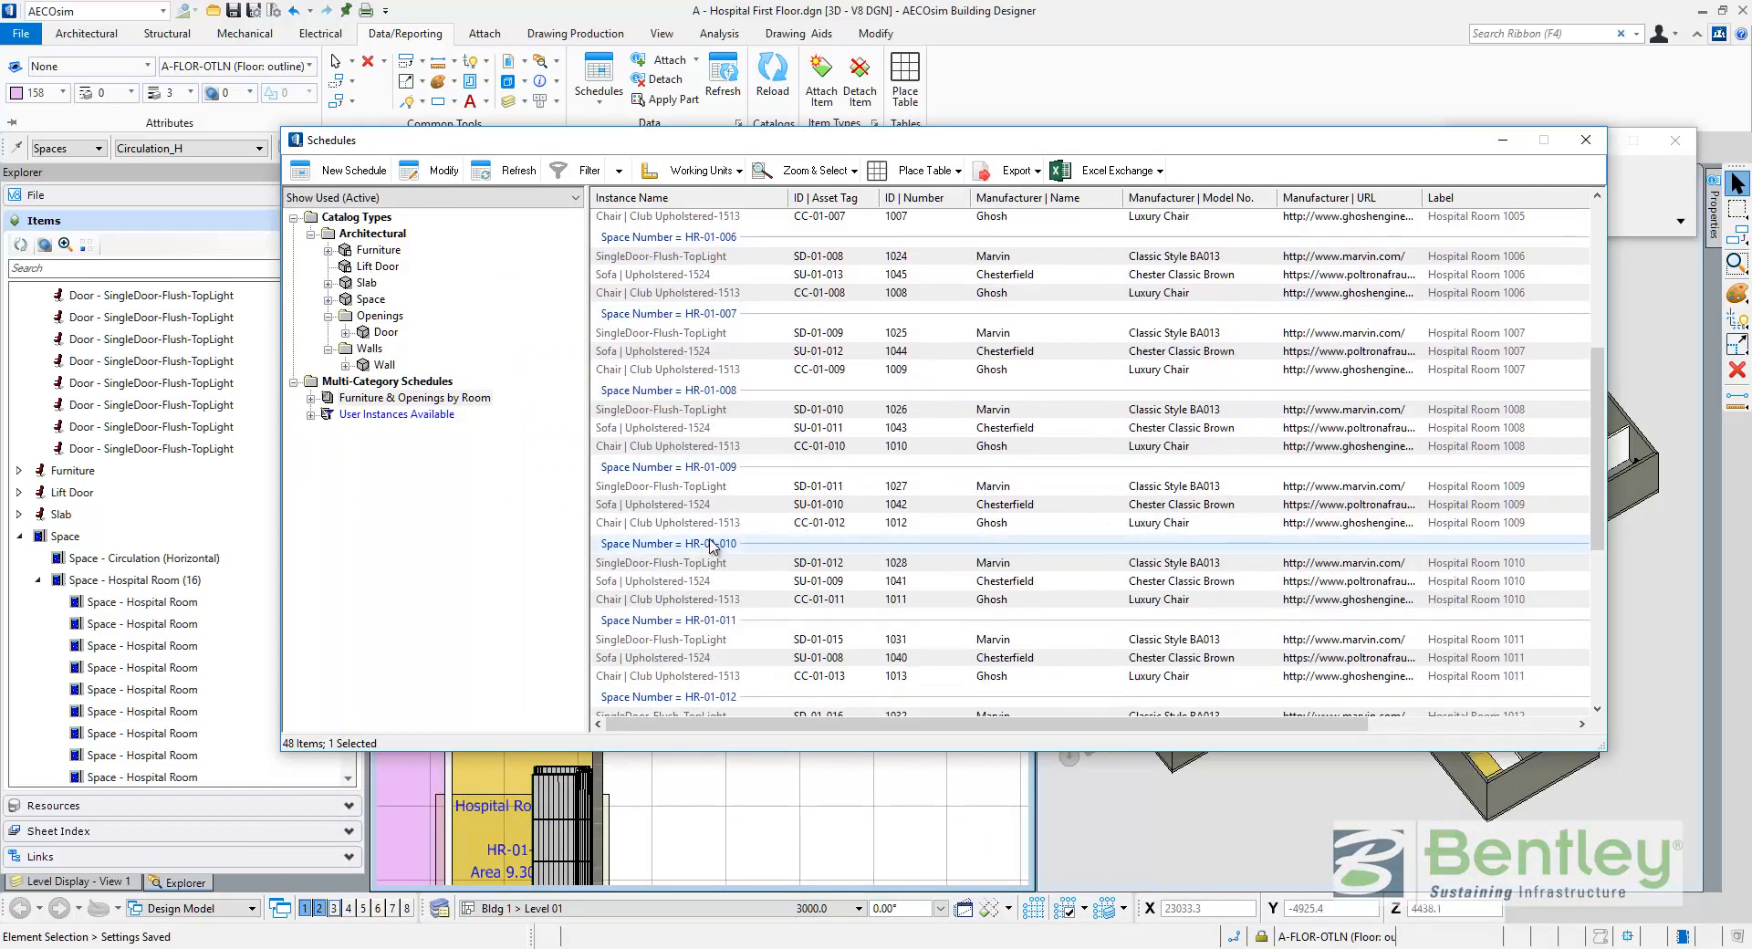
click(711, 545)
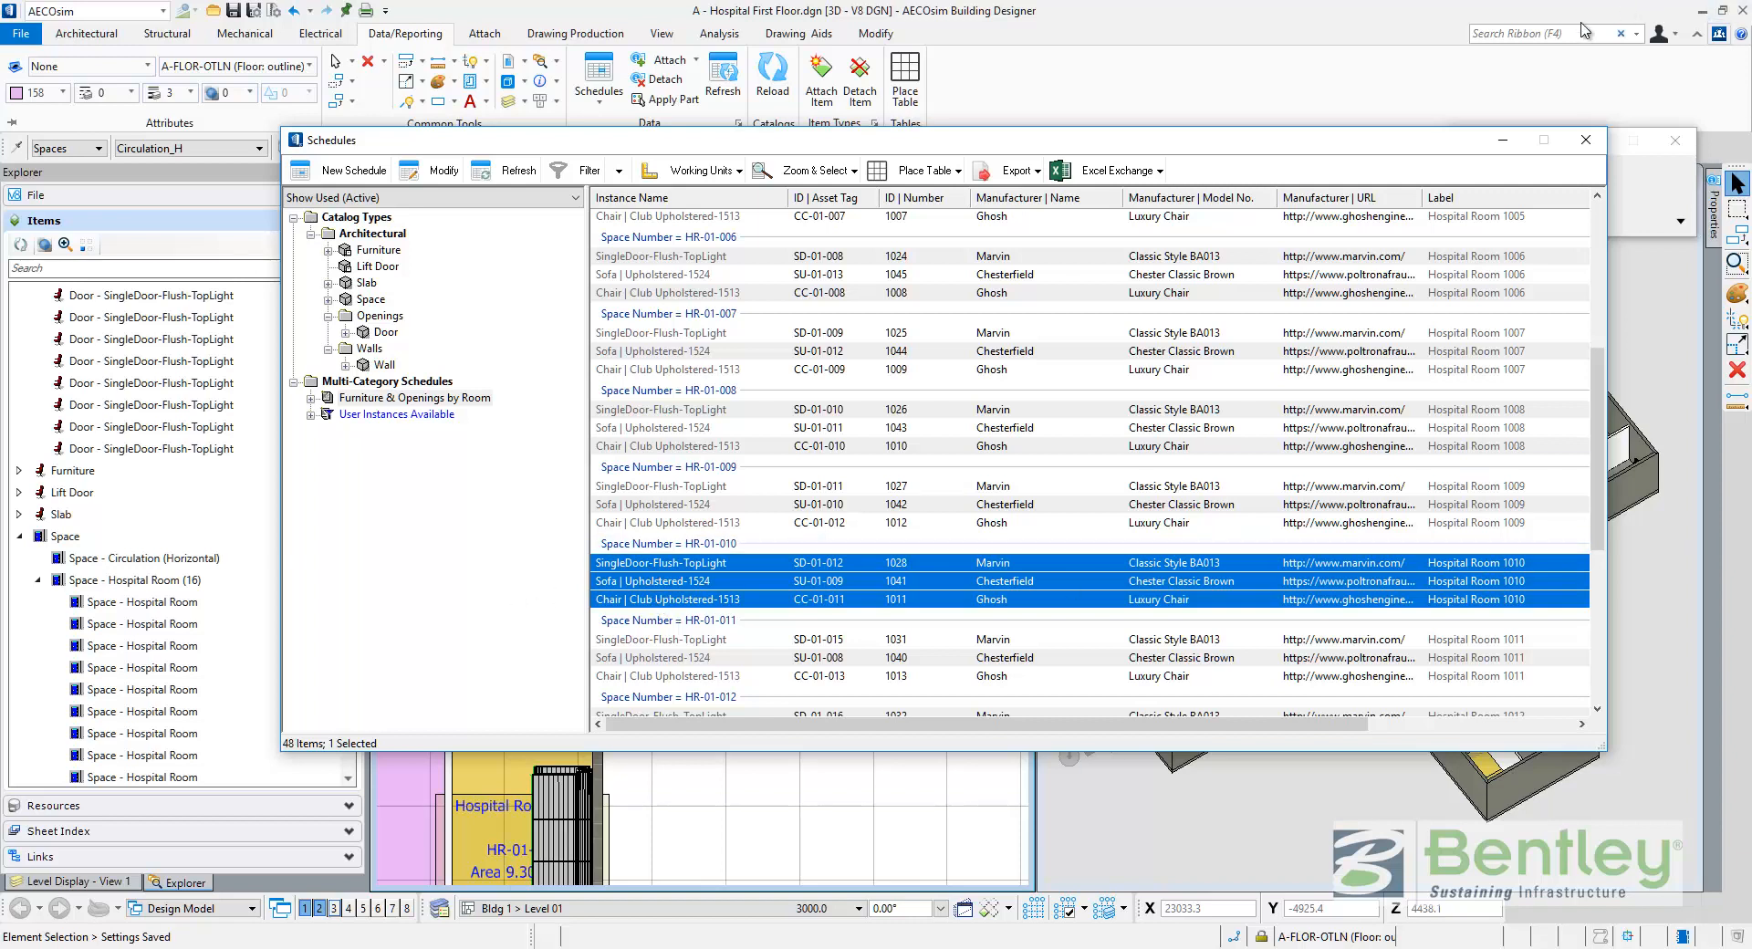
click(1502, 144)
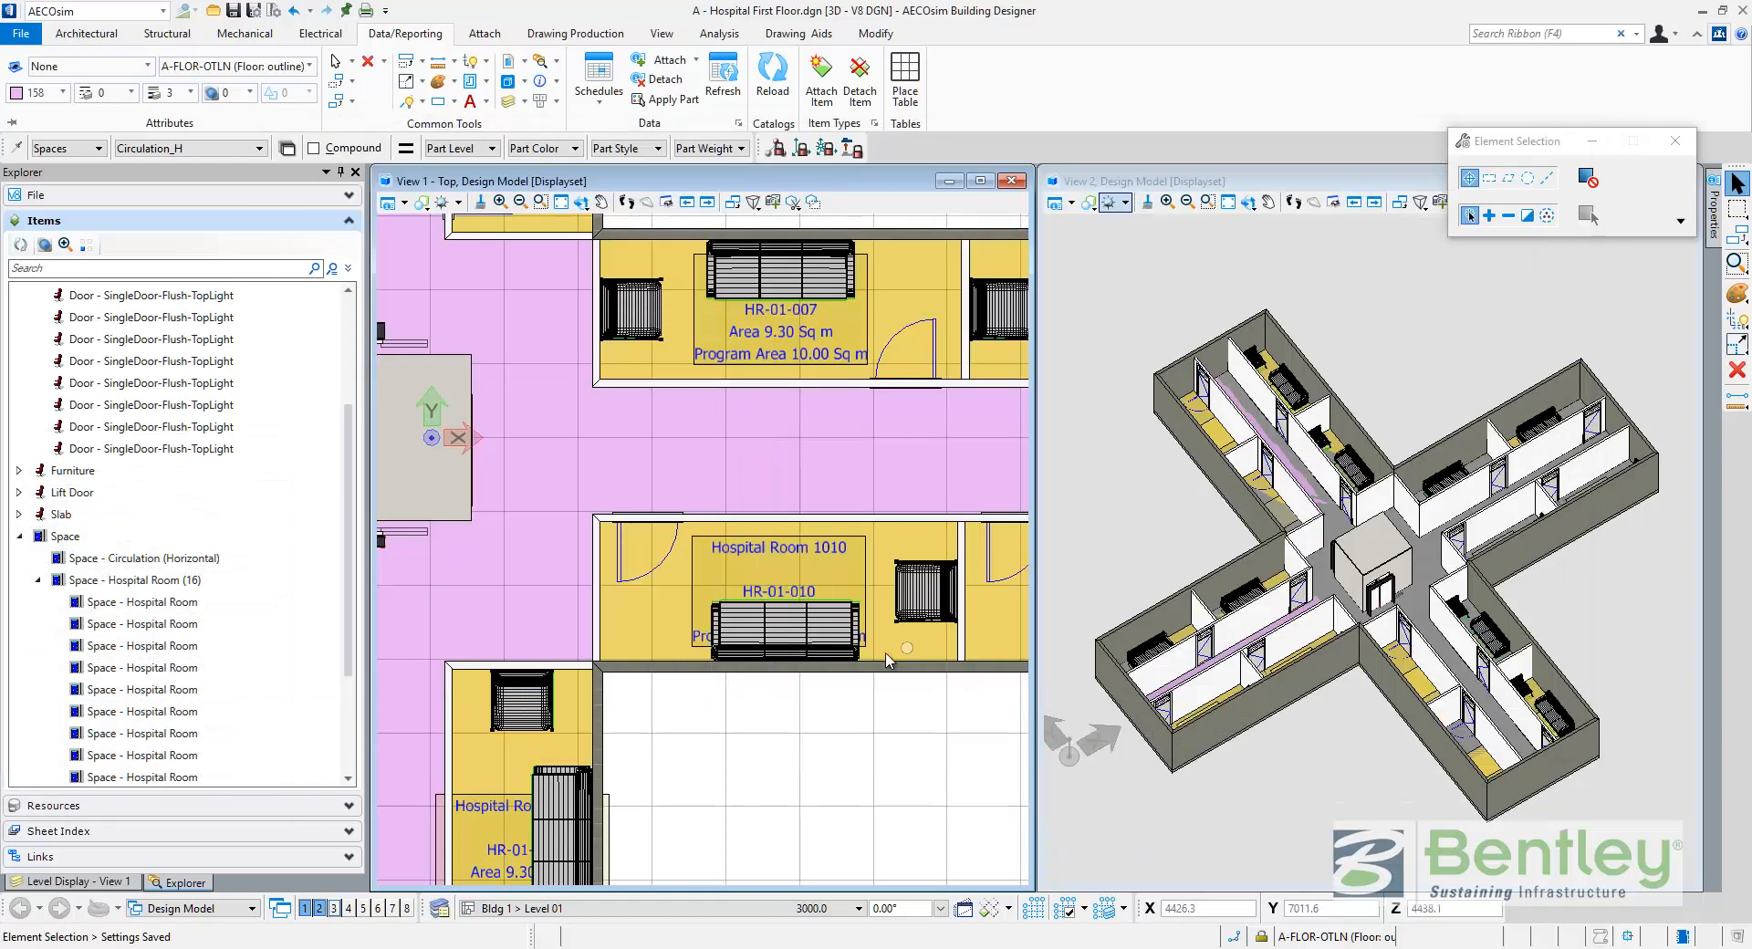
Make one copy of the Club Upholstered chair in Hospital Room 1010 beside the door, on the other side of the sofa
right_click(938, 589)
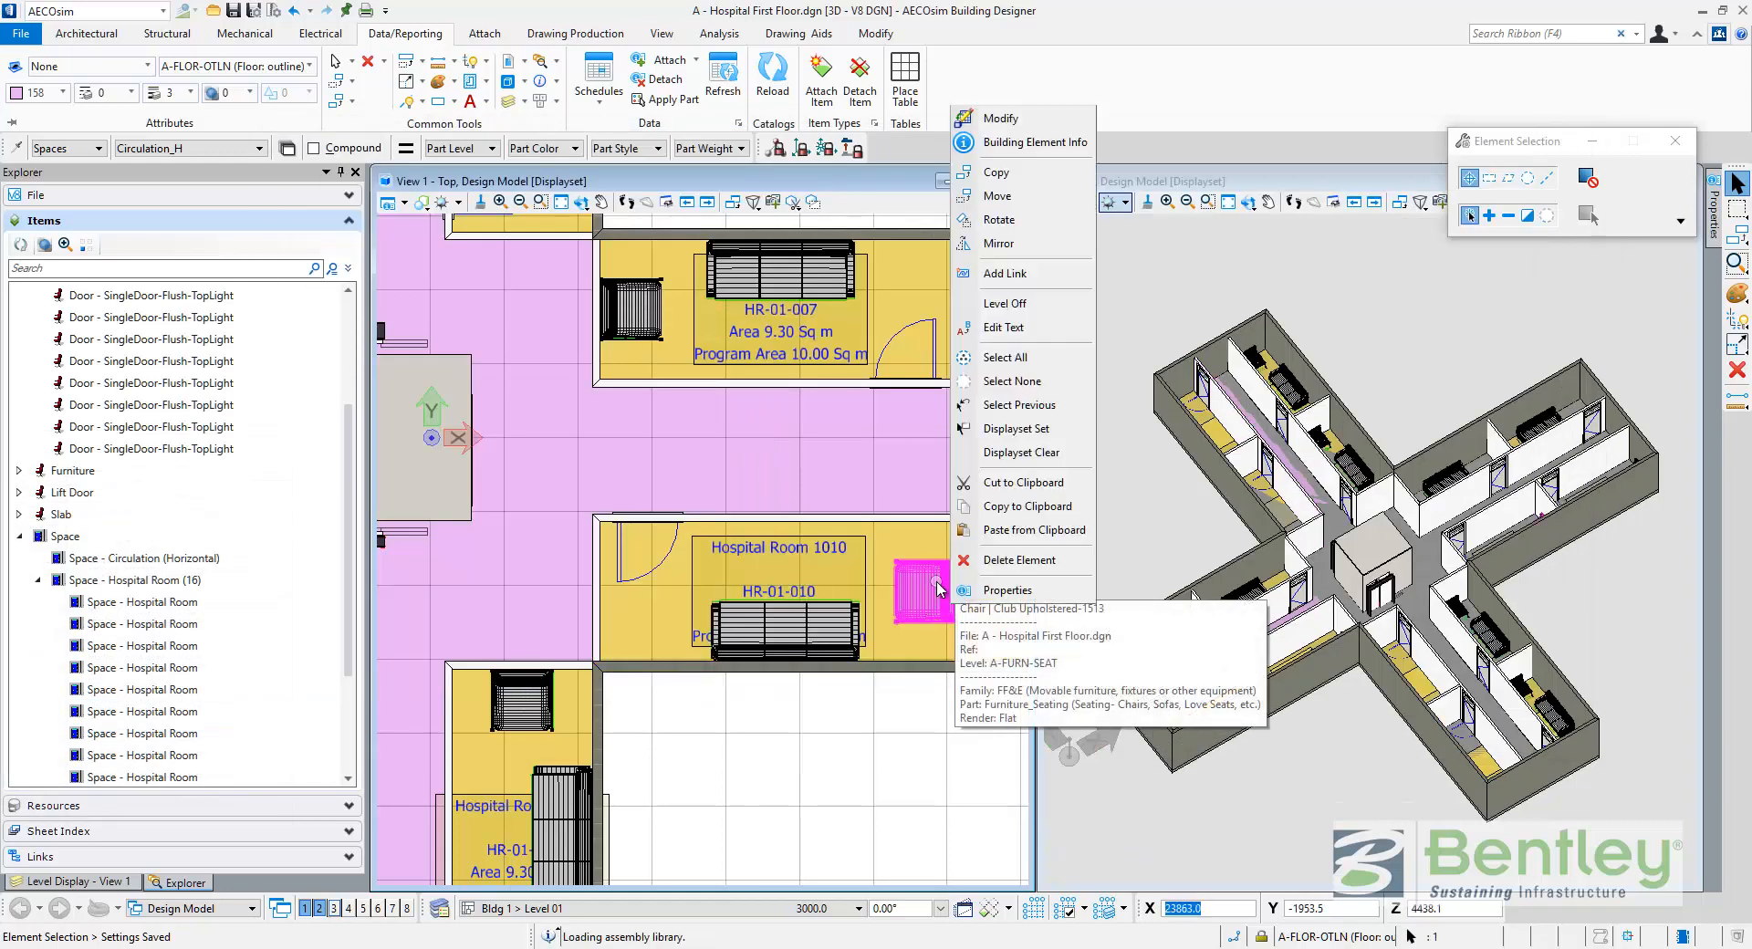
click(1004, 176)
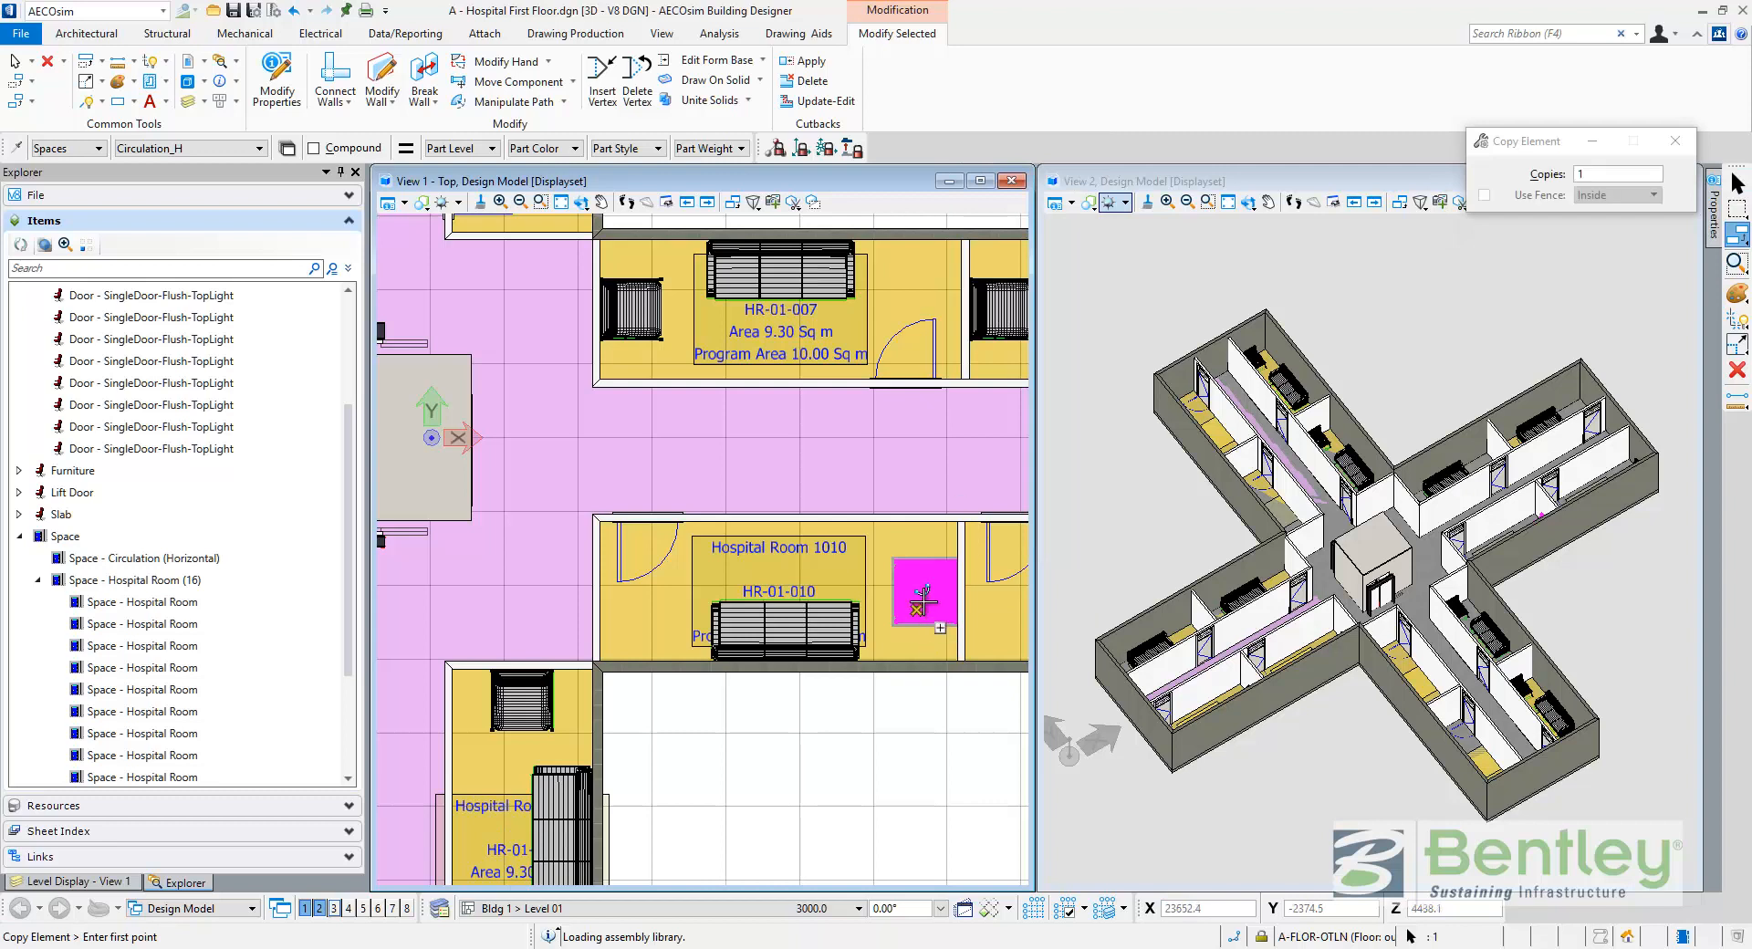
click(917, 595)
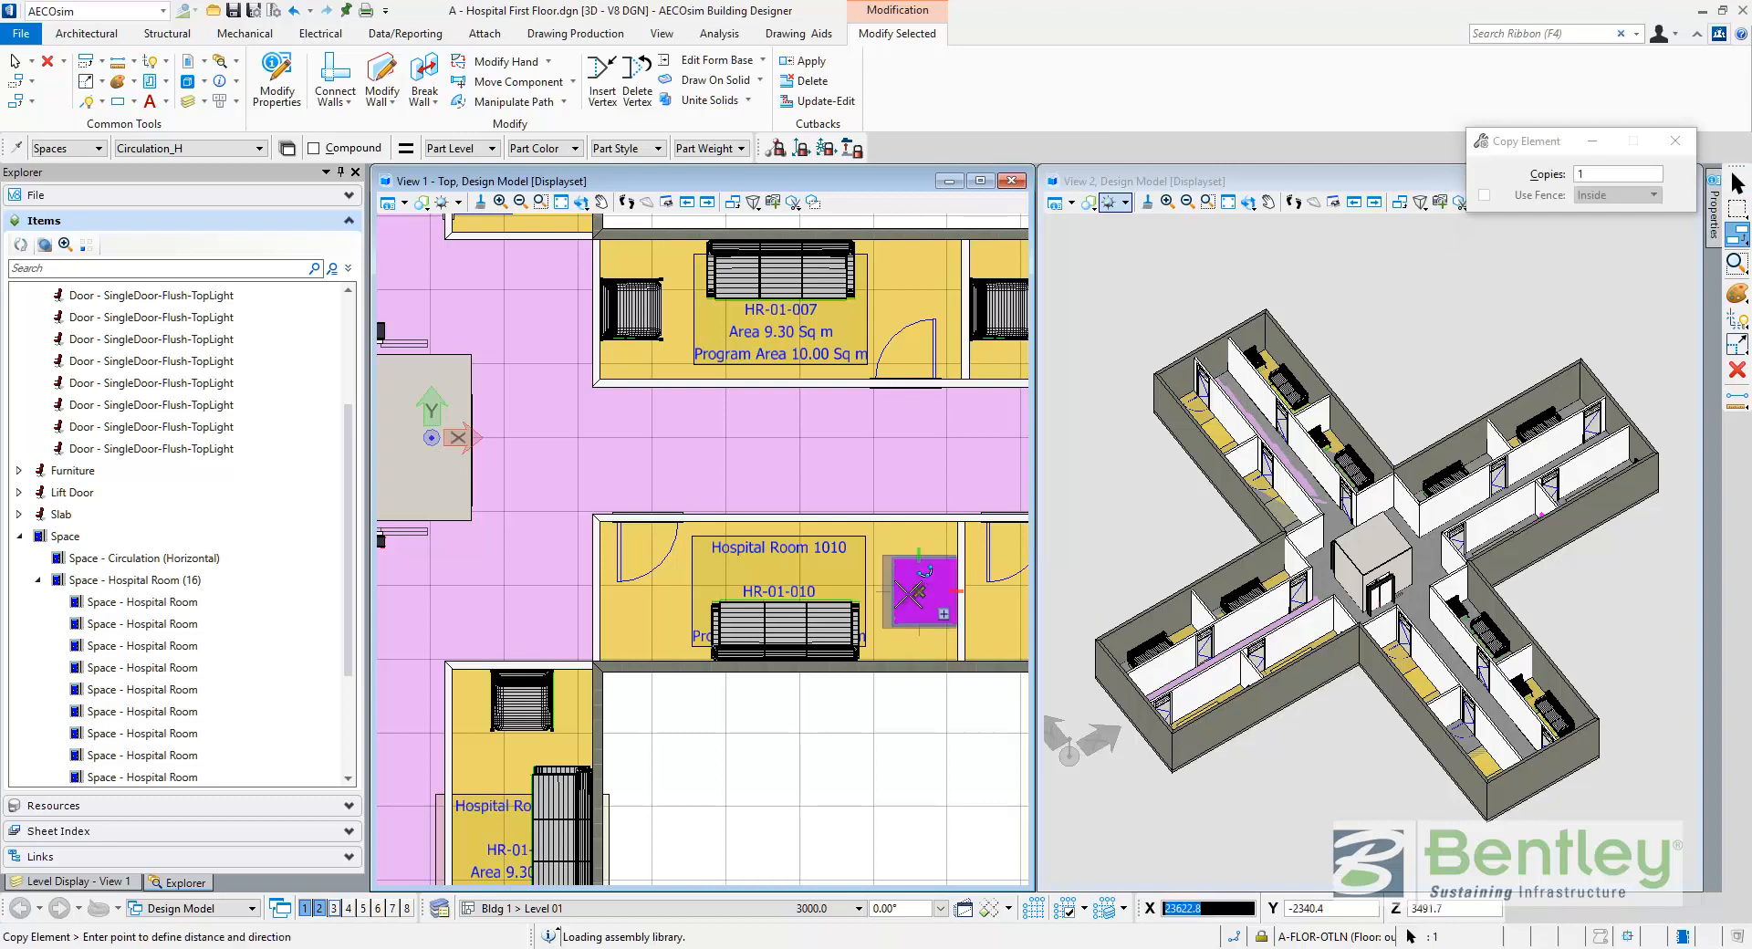
click(658, 609)
key(Escape)
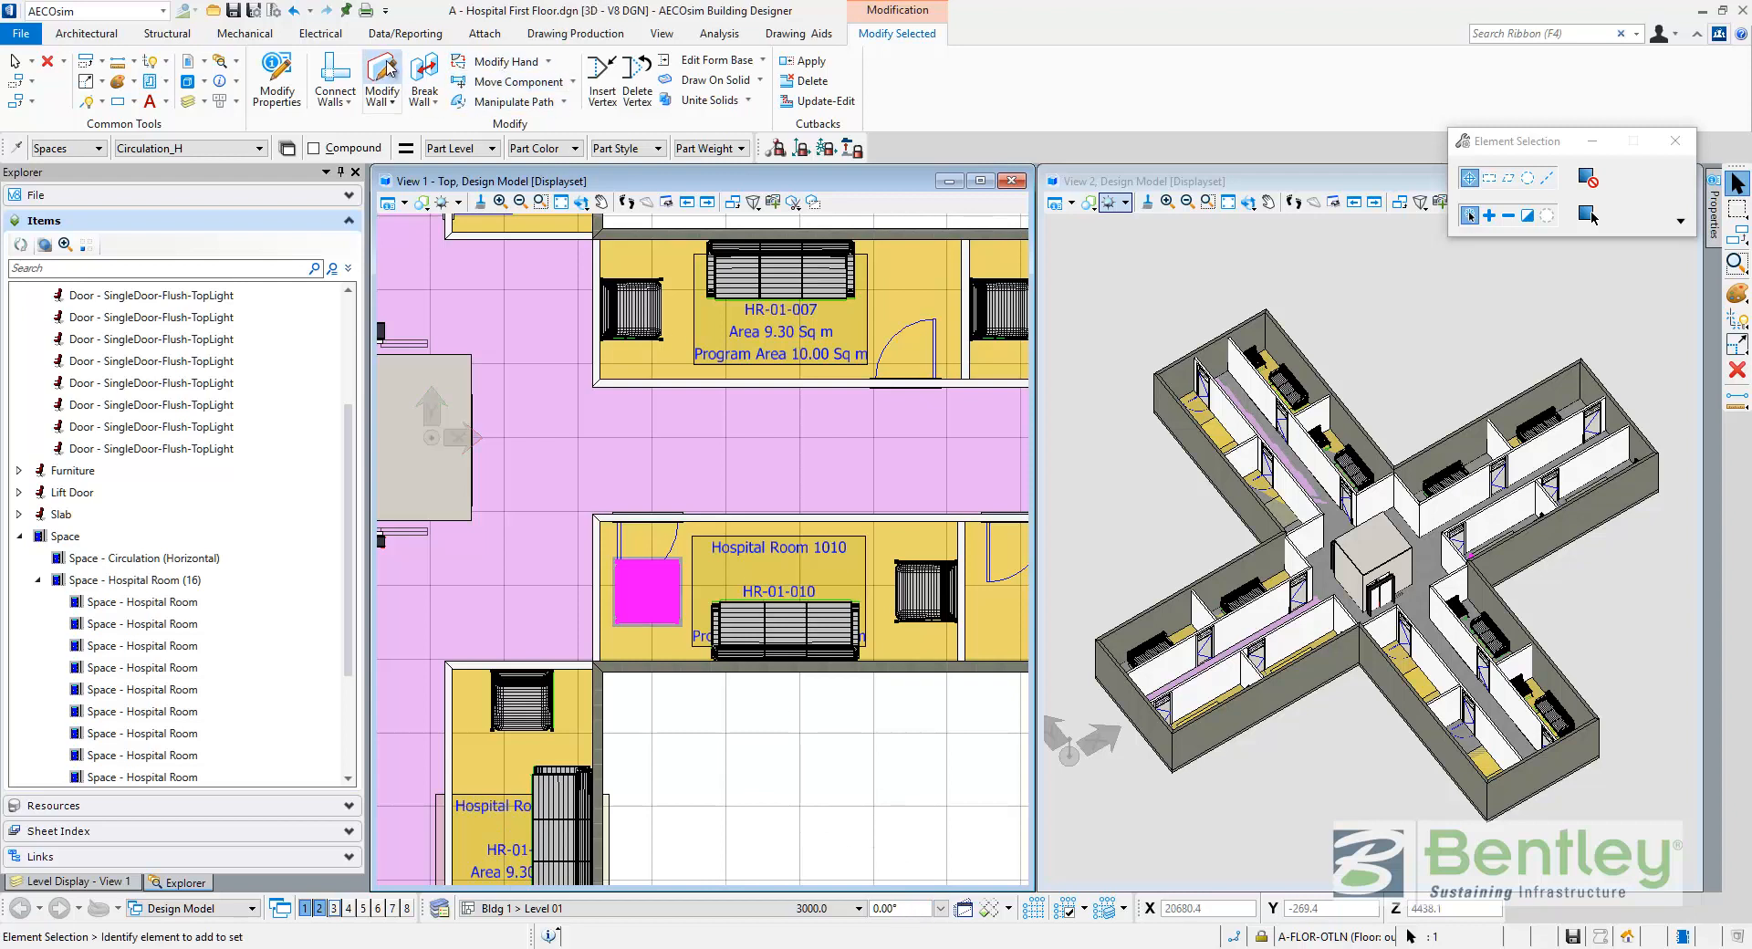
Reopen the Schedules dialog and display the Furniture & Openings by Room schedule
click(406, 33)
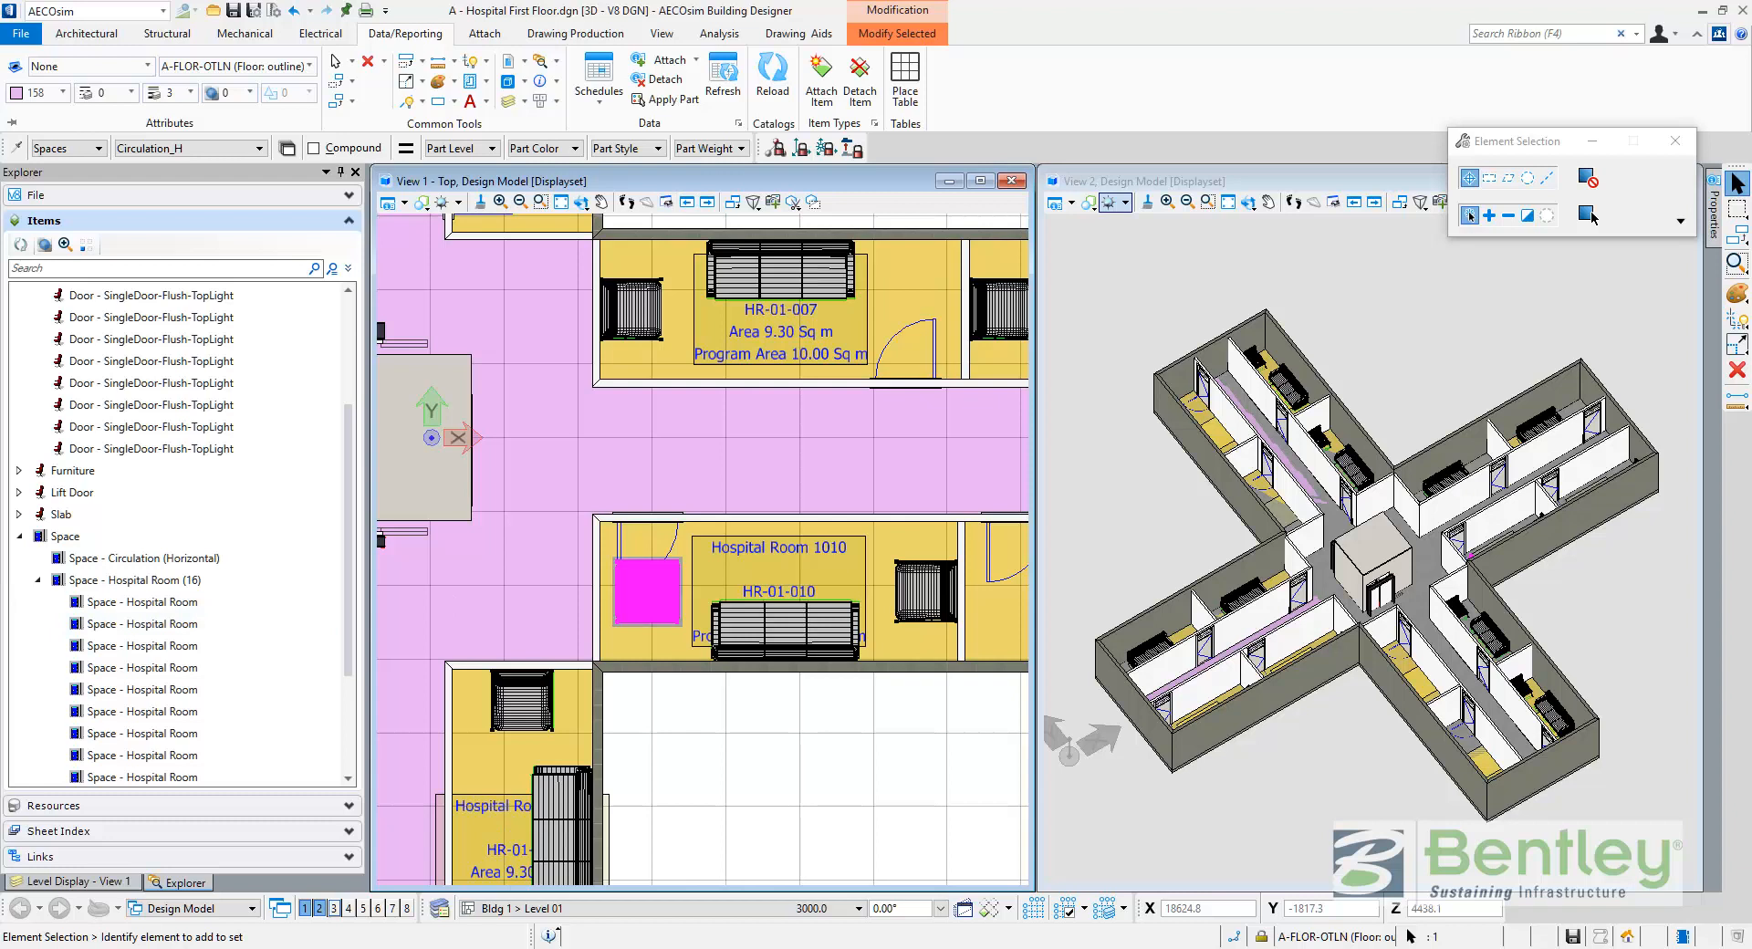
click(282, 492)
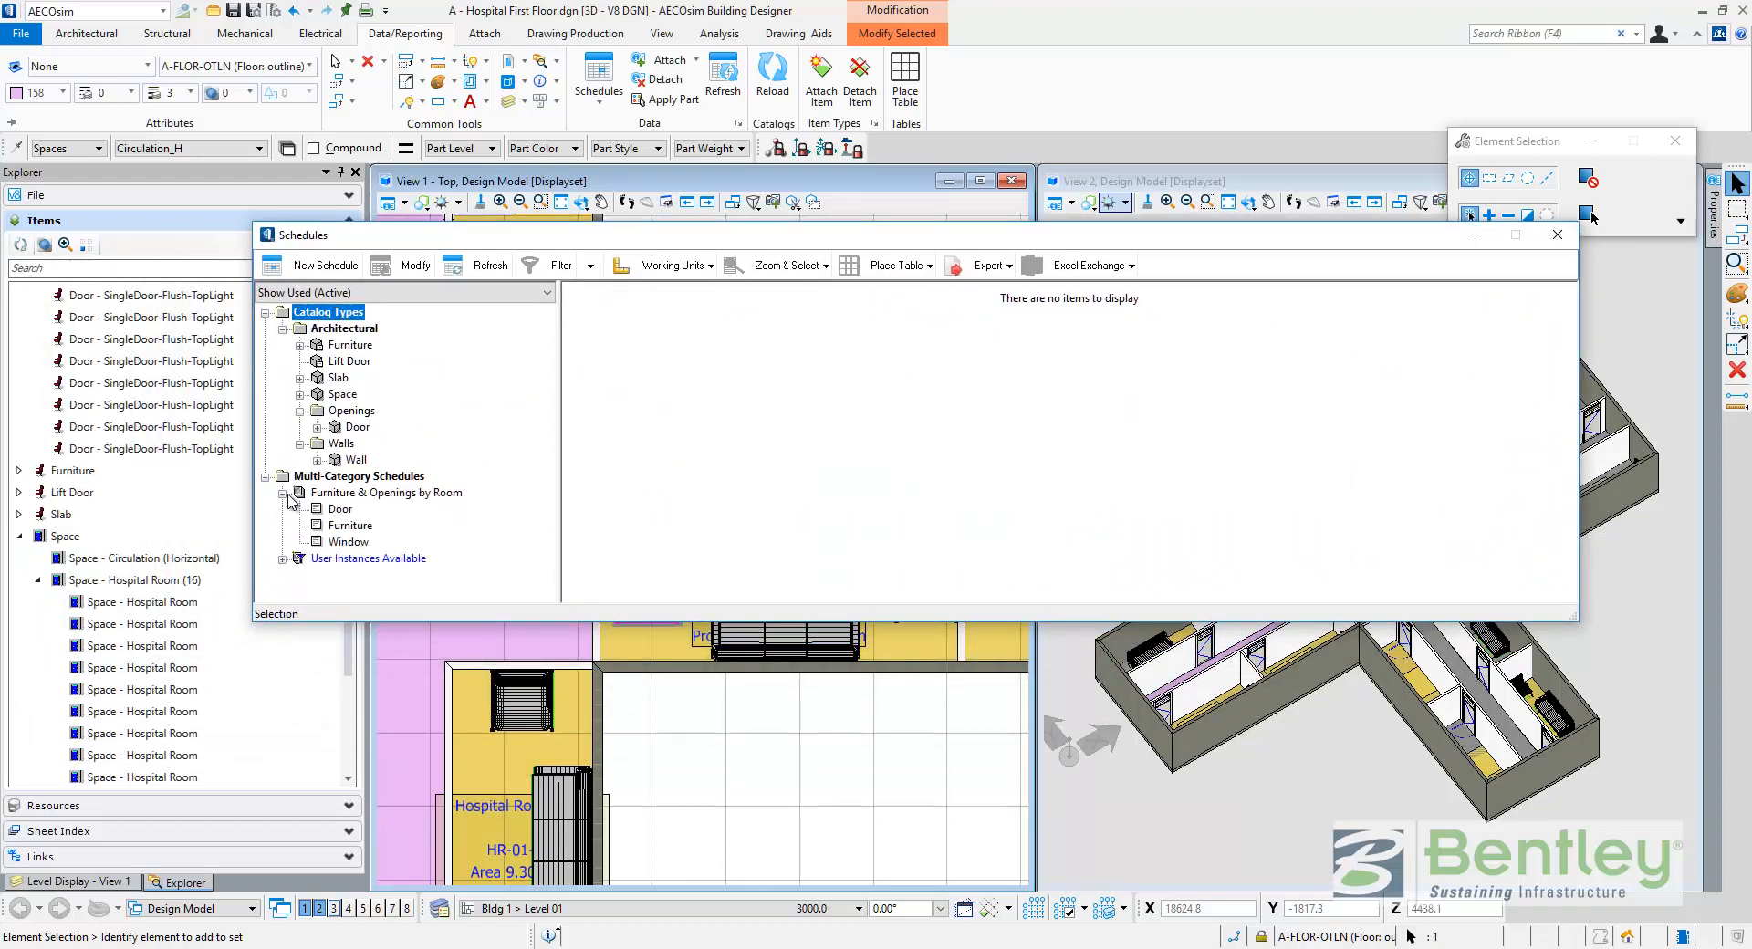
click(347, 494)
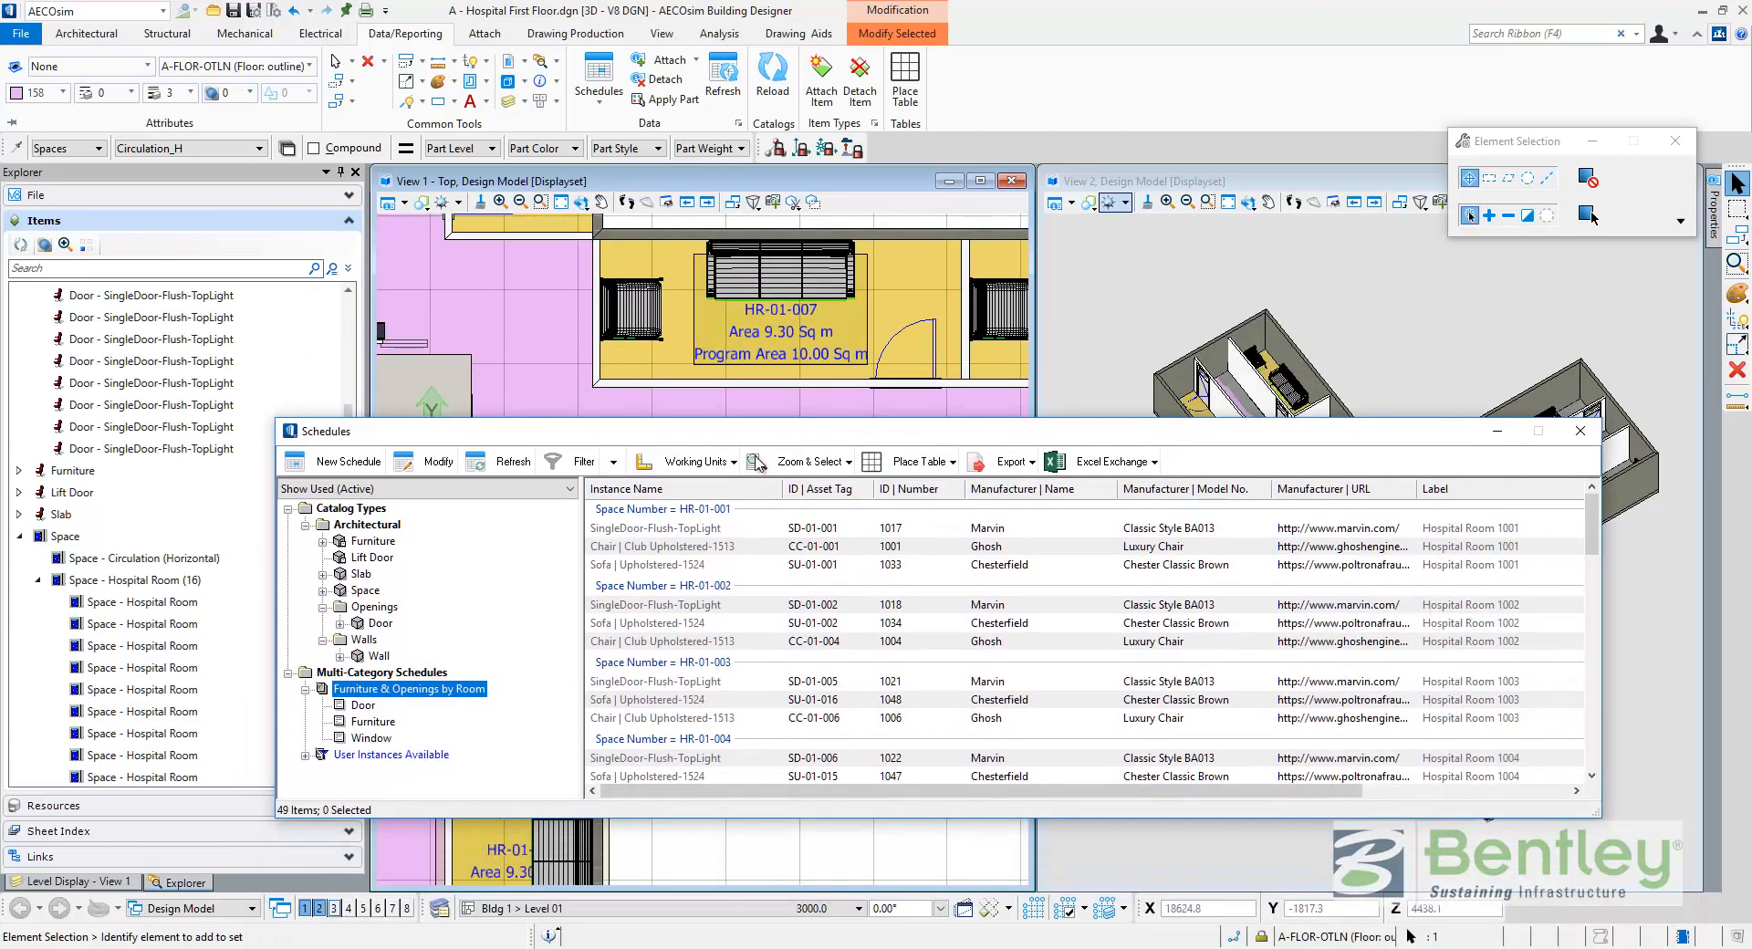
Examine the individual door, sofa and chair entries under space HR-01-010, and select the whole group
scroll(732, 715, down, 6)
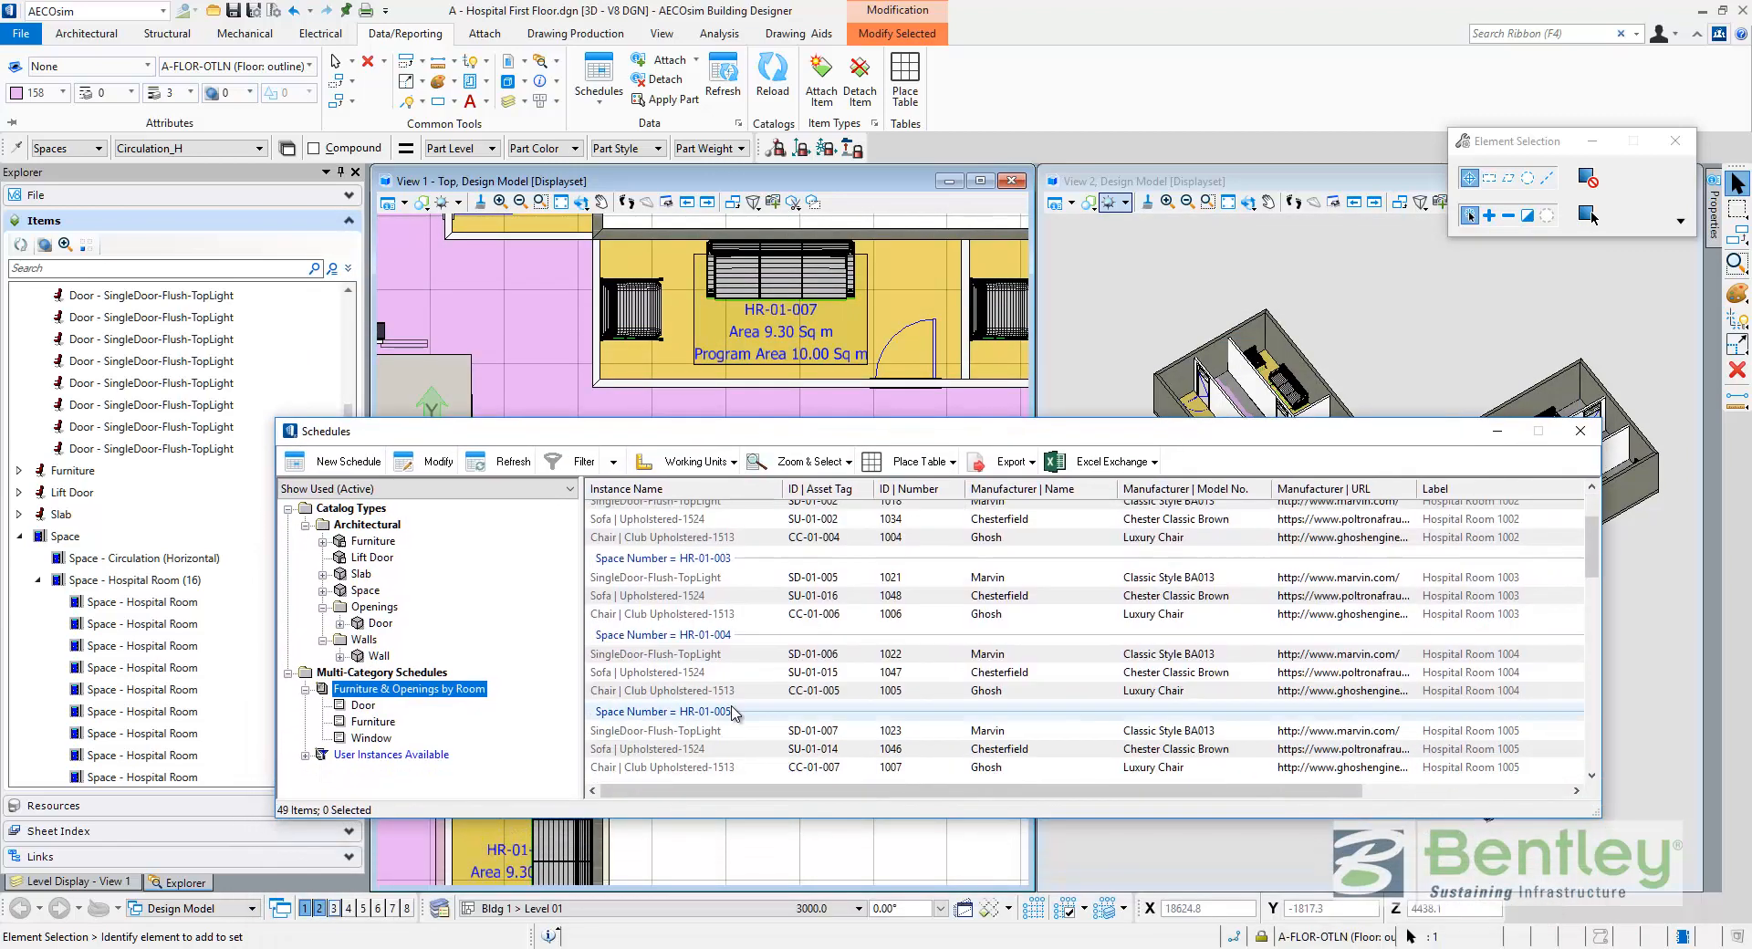
scroll(733, 715, down, 4)
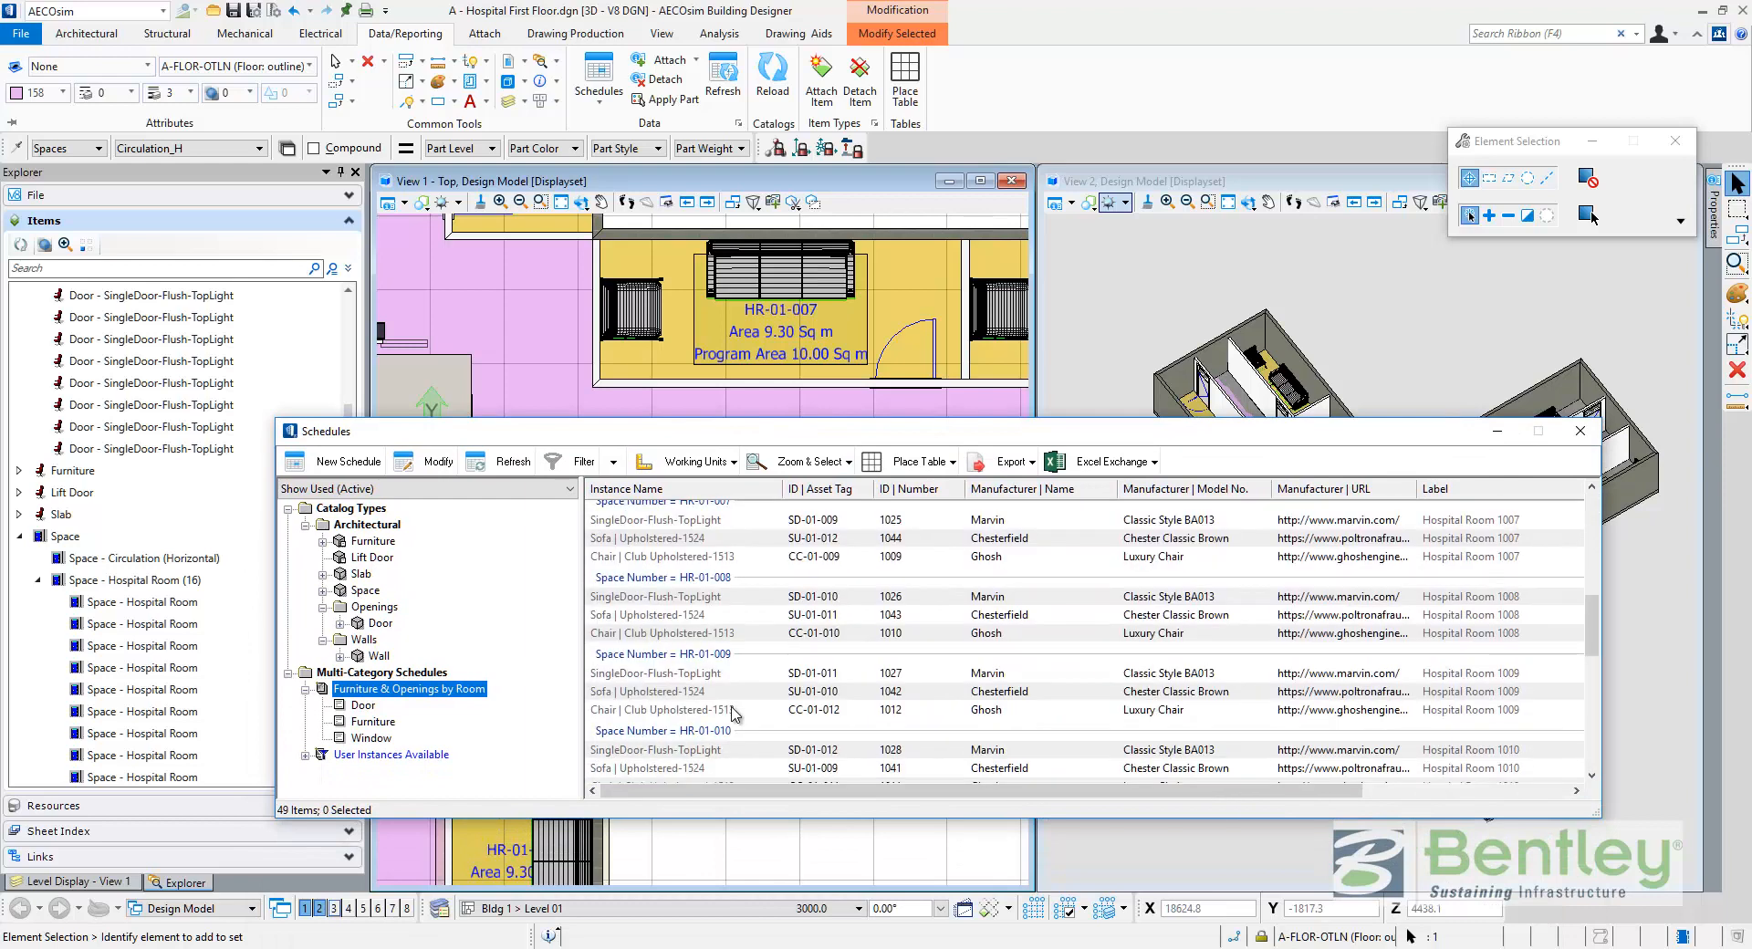
click(672, 737)
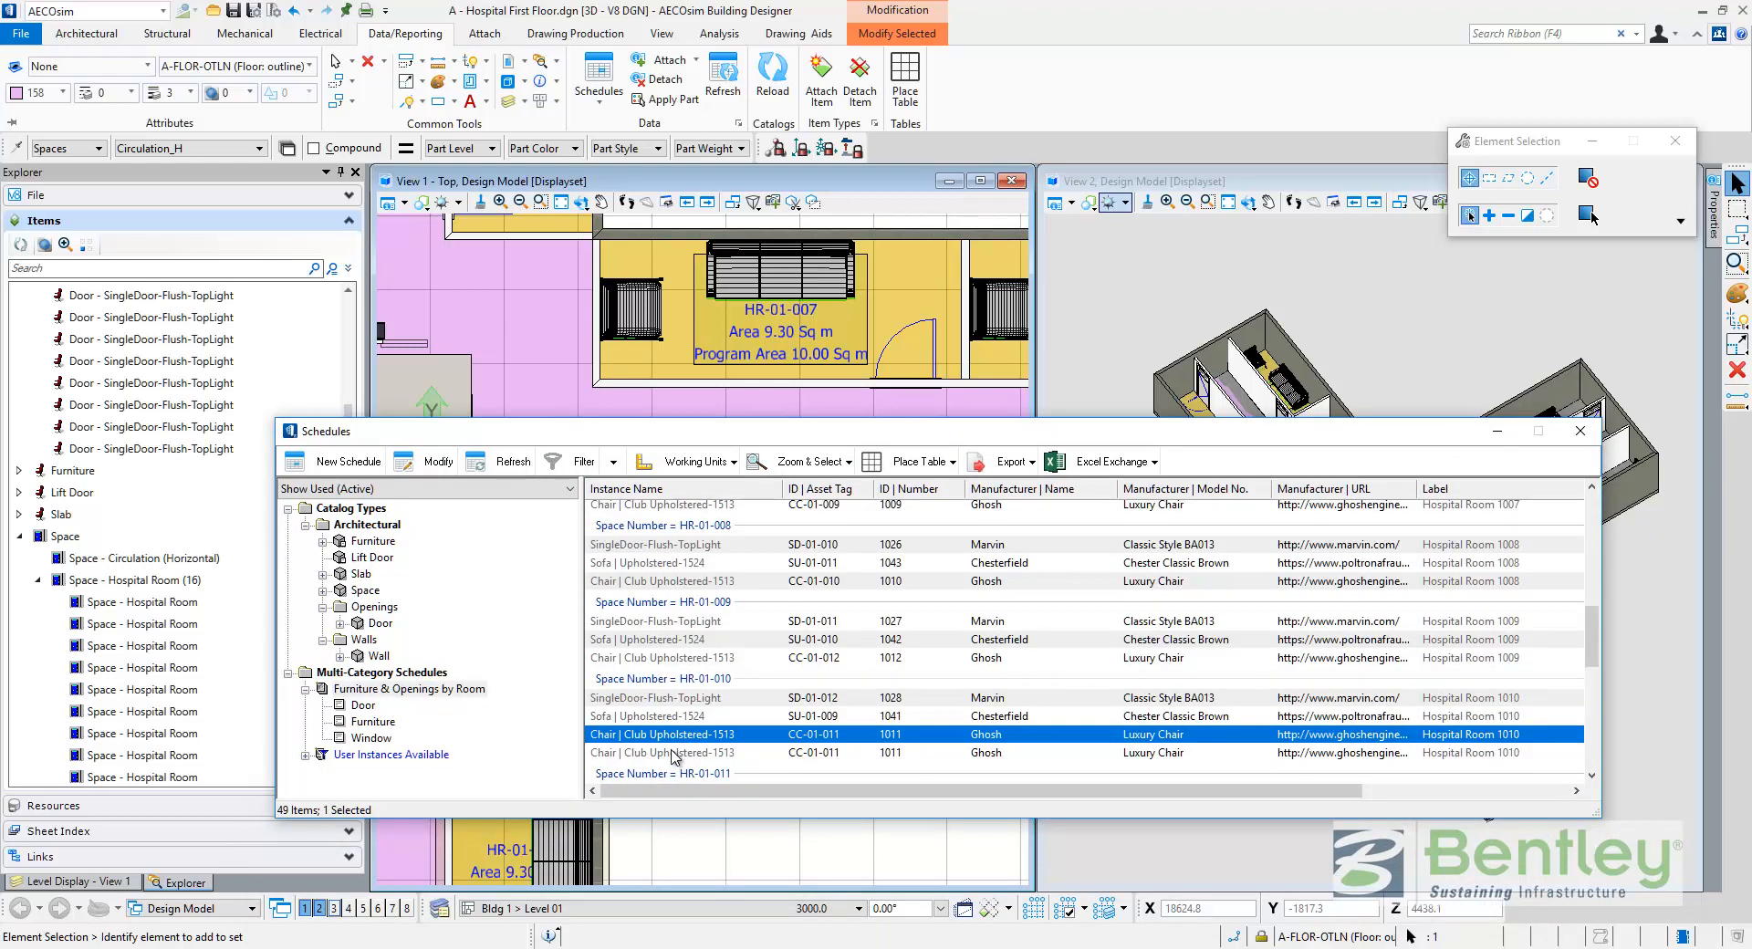
click(680, 753)
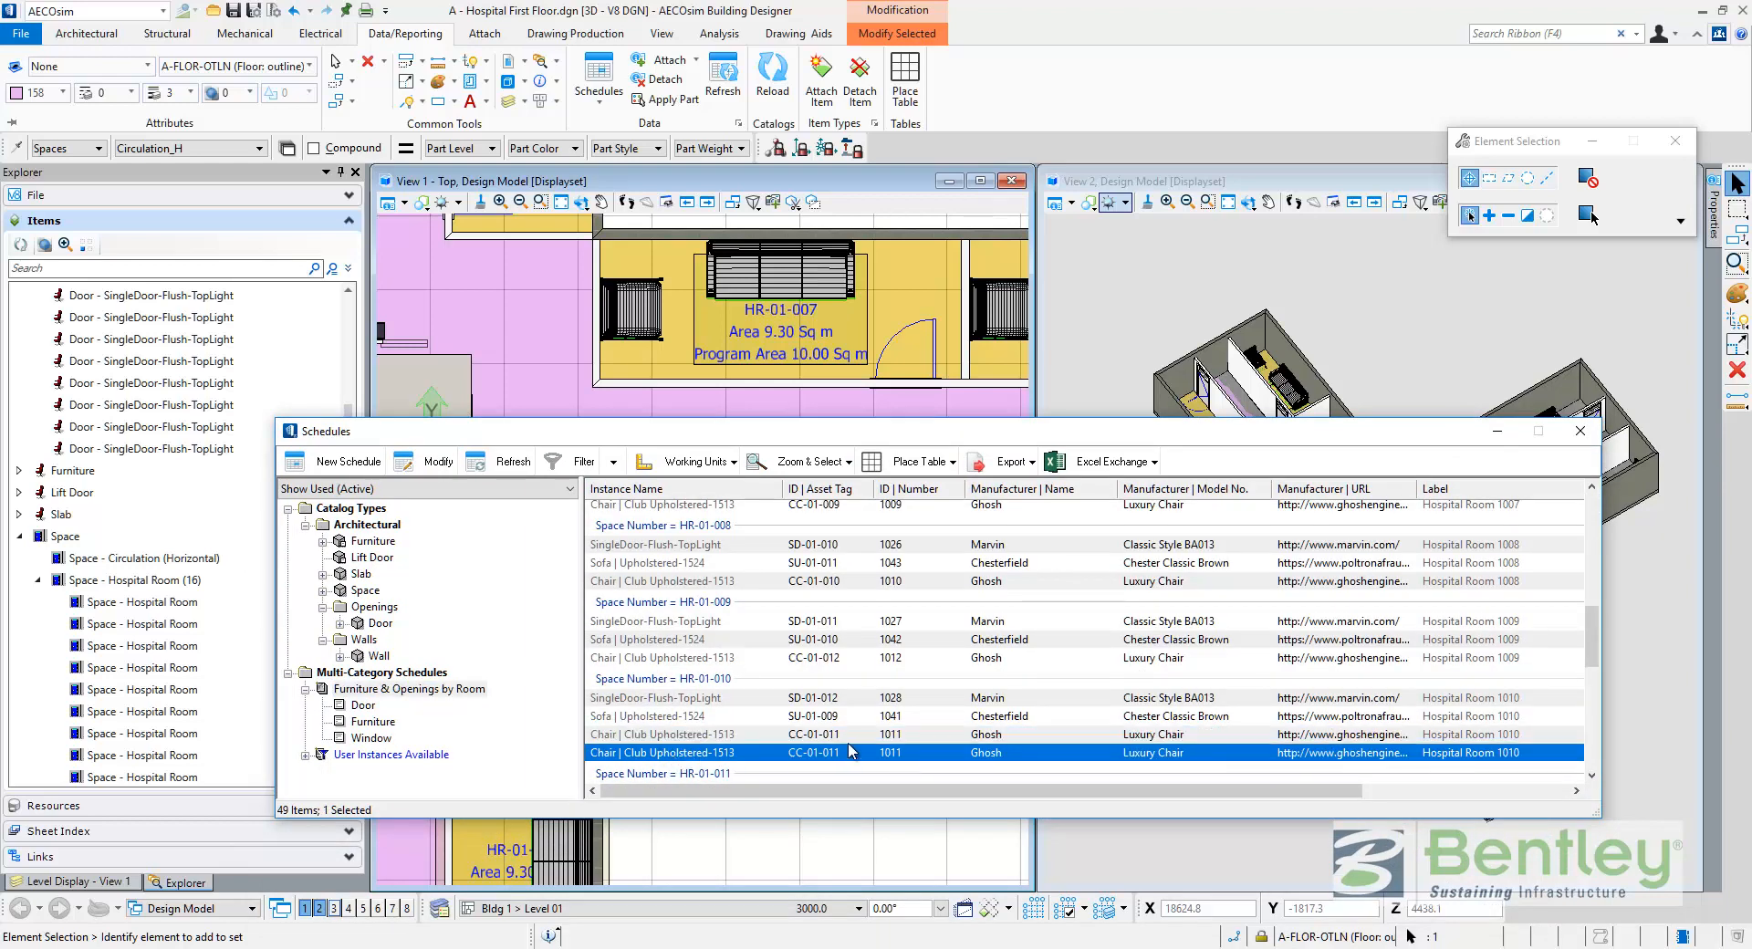
click(727, 734)
click(694, 715)
click(710, 697)
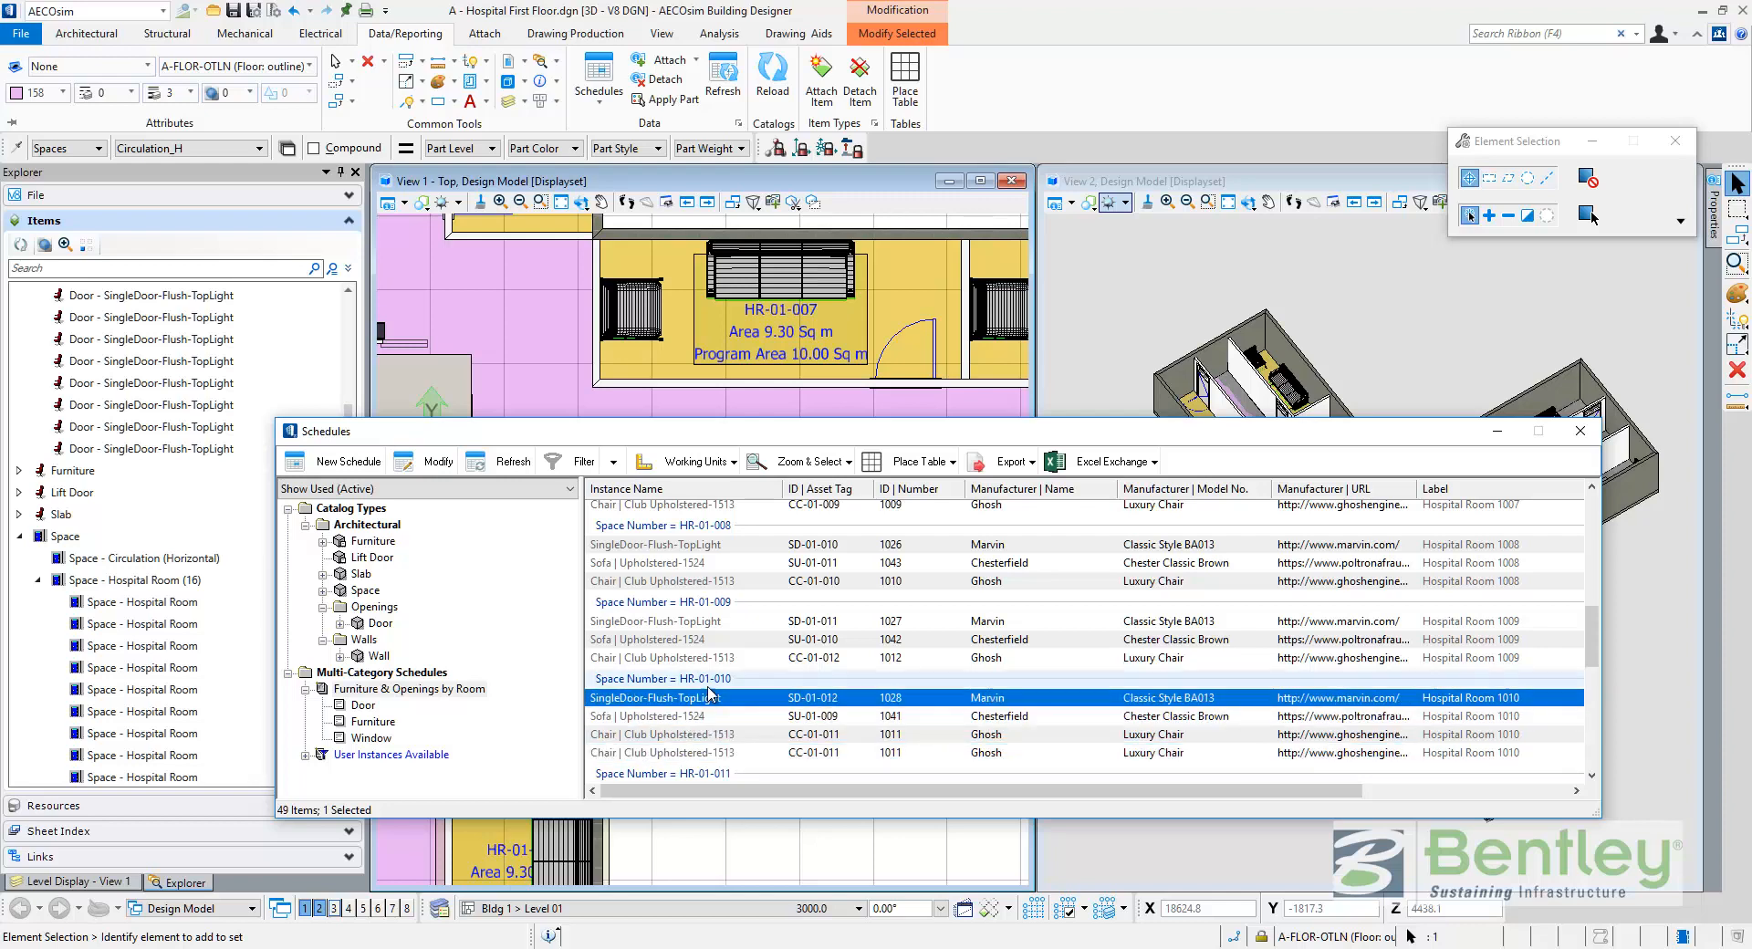
click(710, 682)
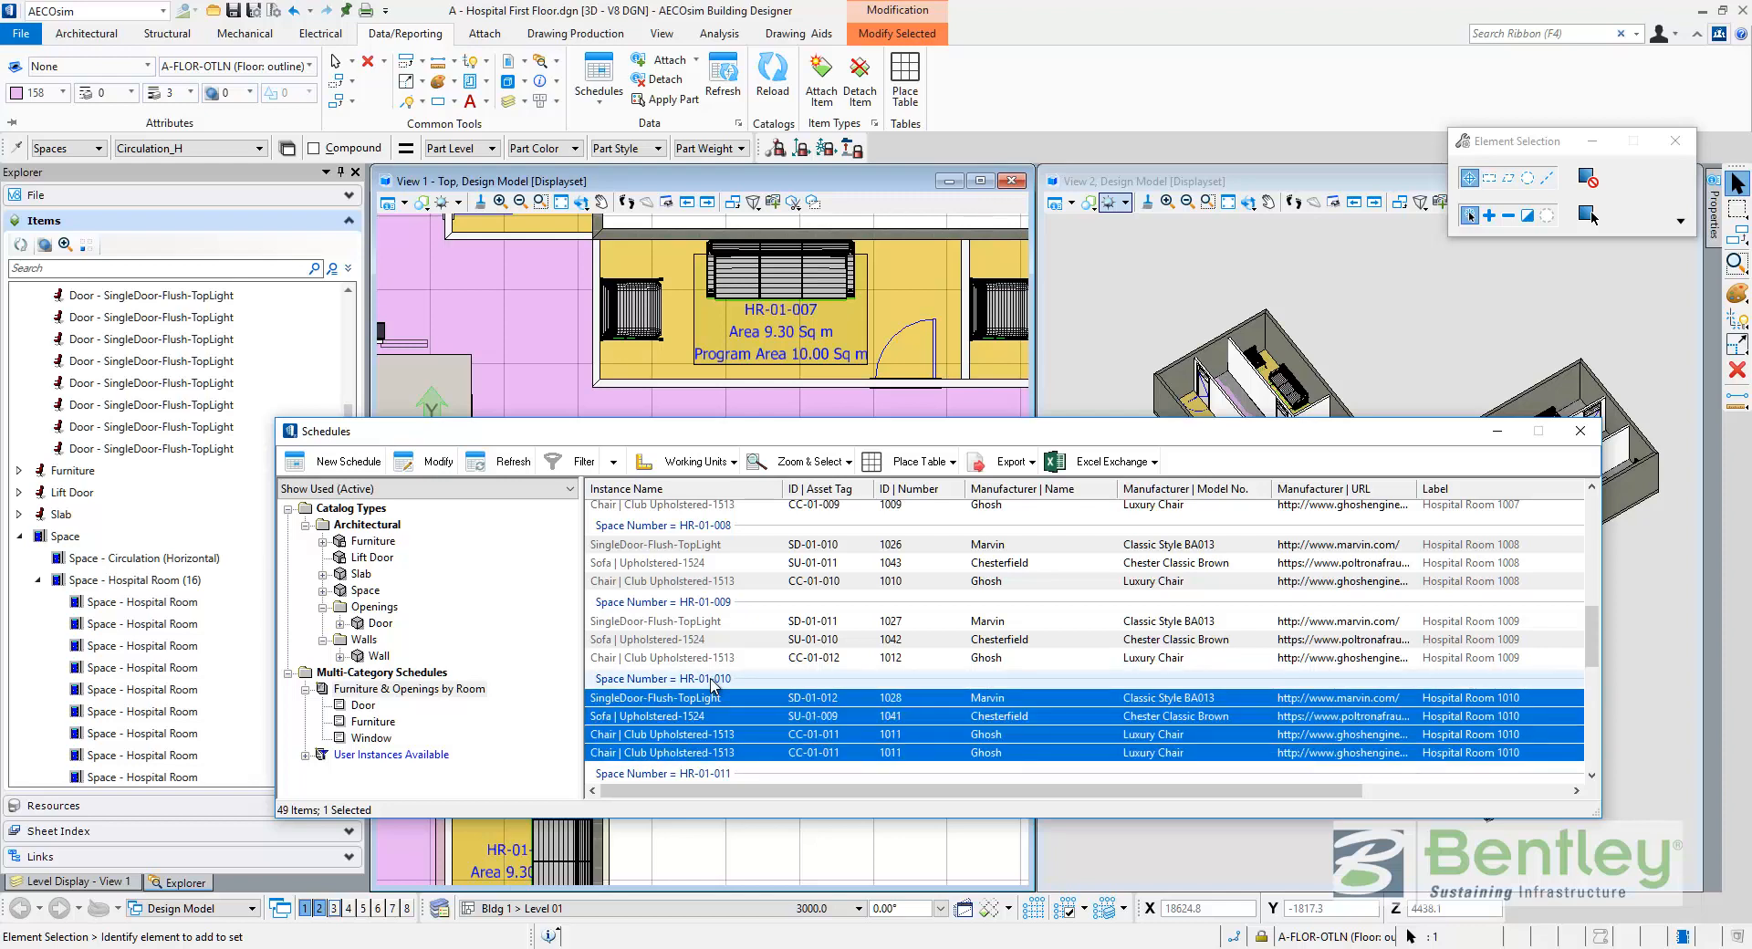